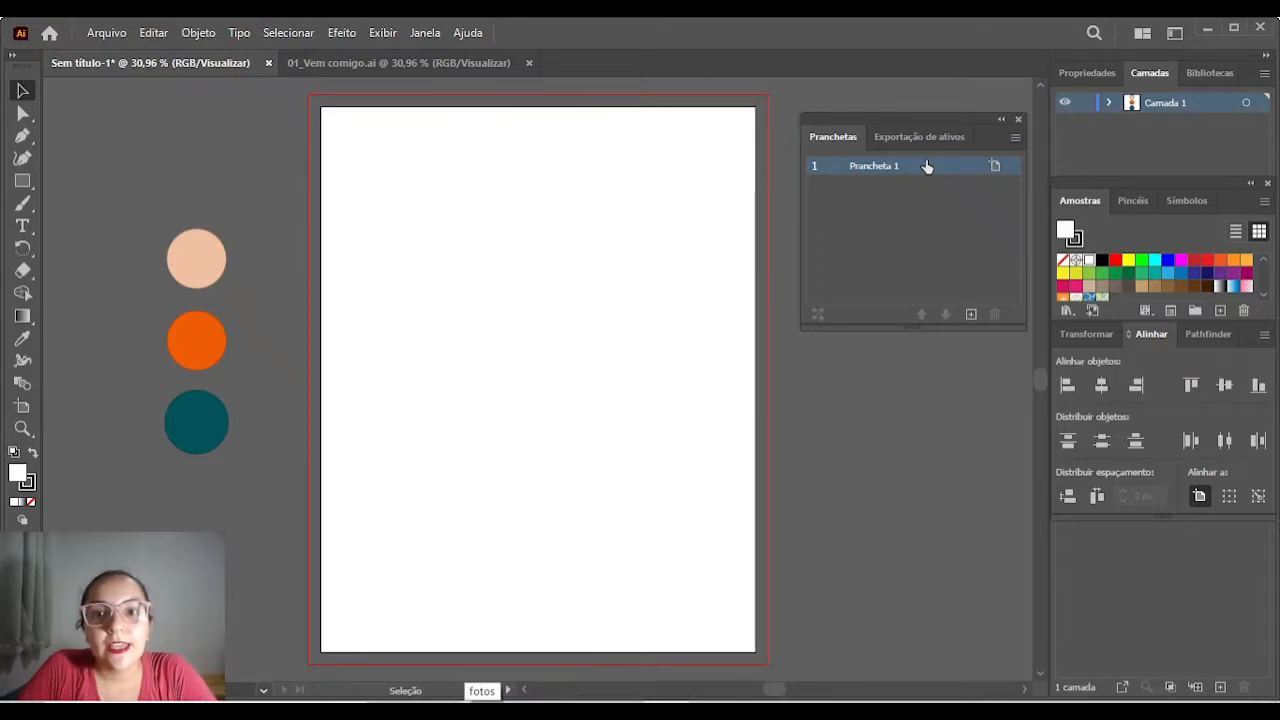
Turn on the centre mark and cross hairs display for Prancheta 1.
left_click(995, 167)
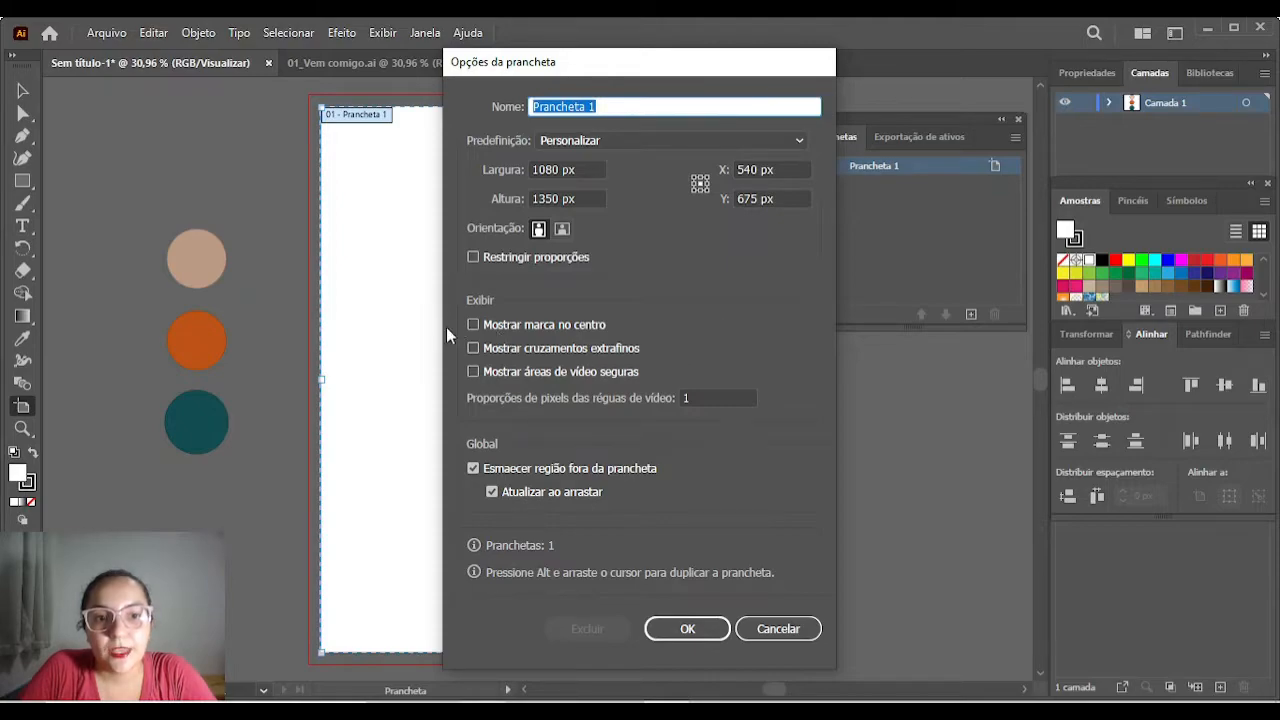
left_click(472, 326)
left_click(473, 348)
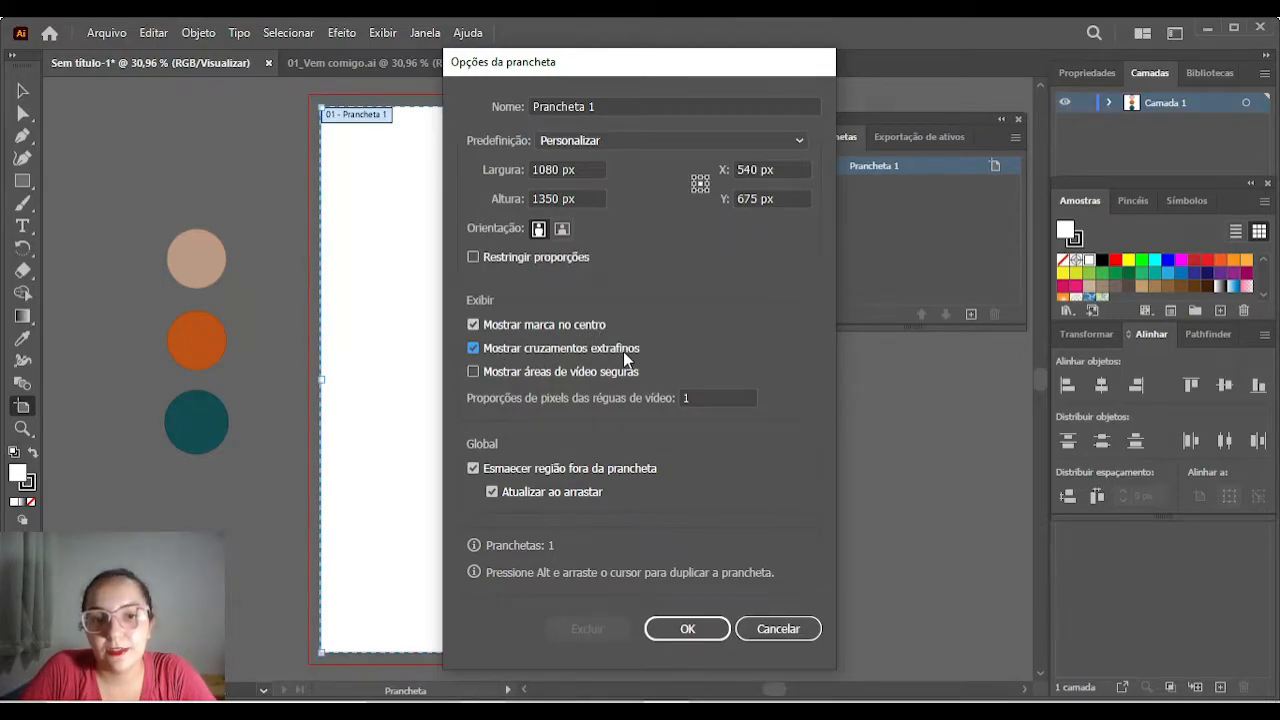
left_click(693, 640)
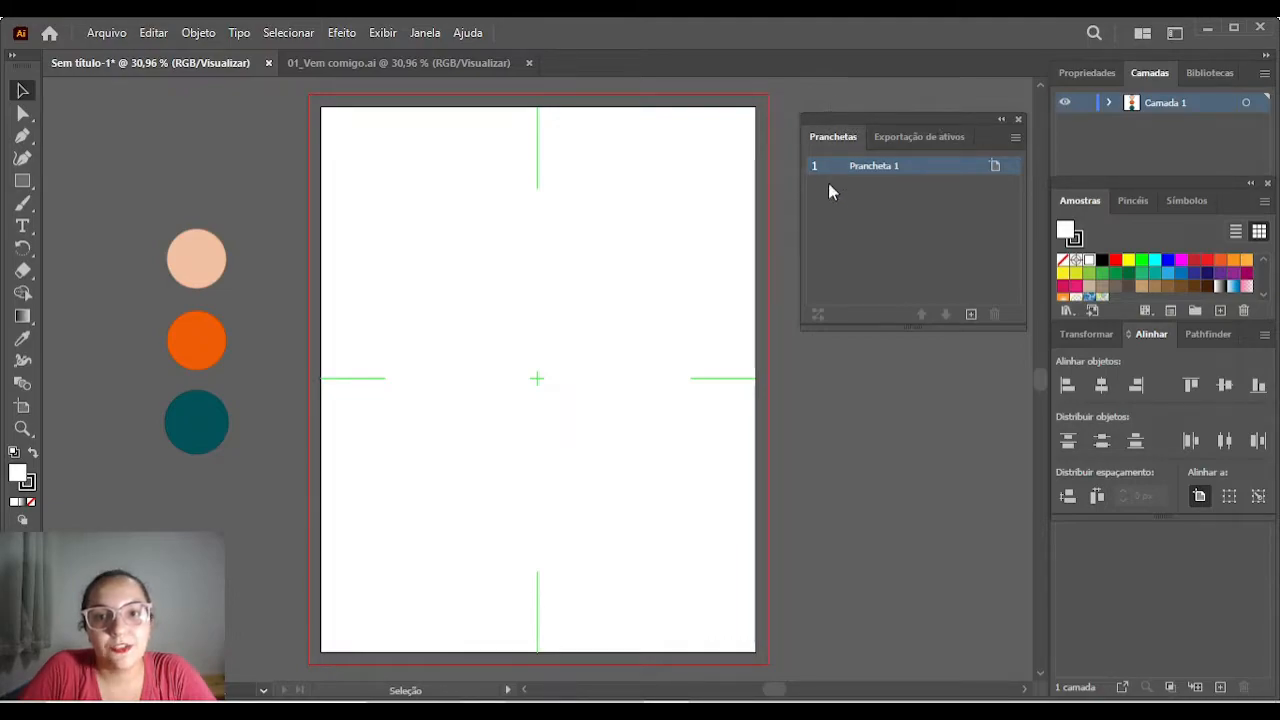
Show the document rulers and try placing a horizontal guide through the artboard's centre.
left_click(439, 36)
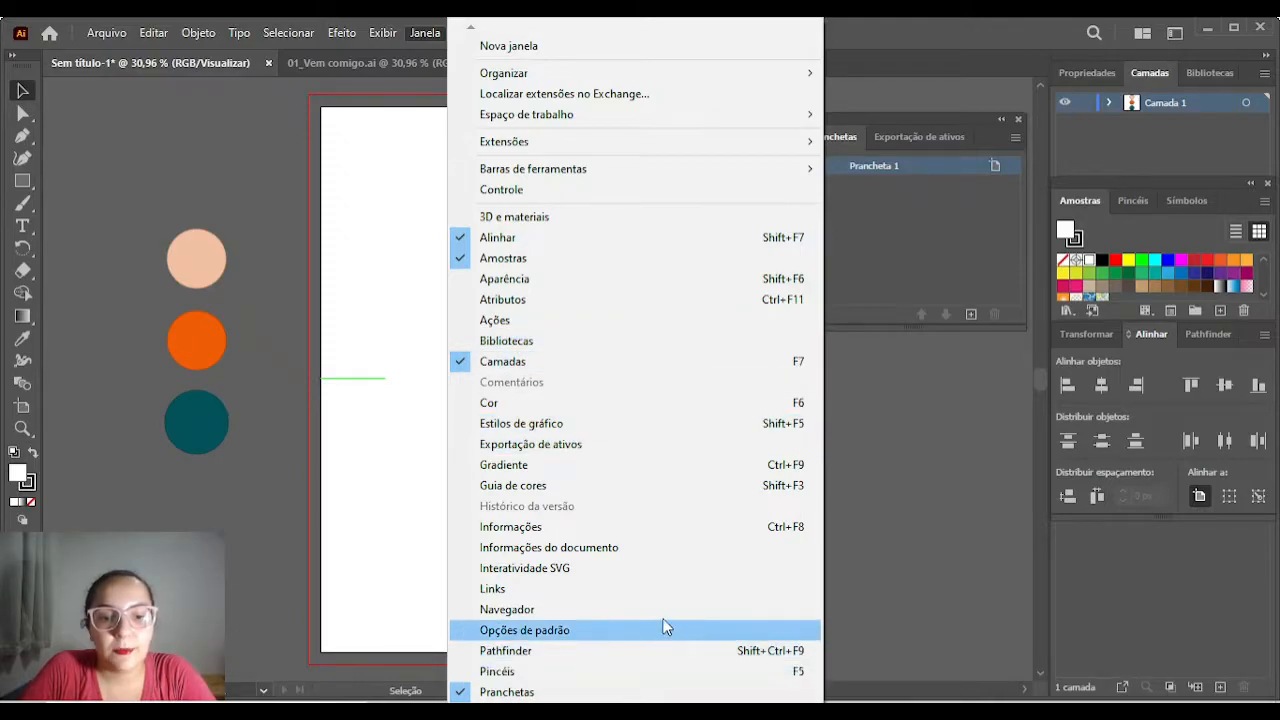
left_click(884, 555)
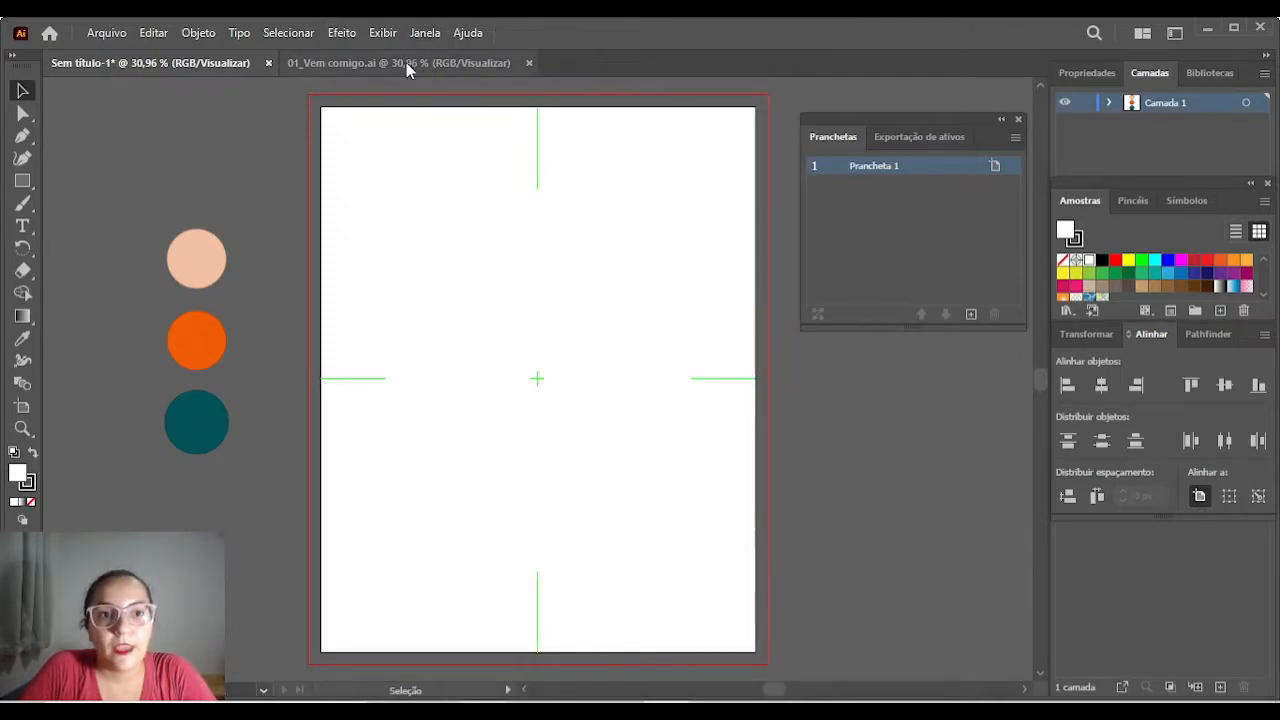
left_click(384, 33)
left_click(384, 33)
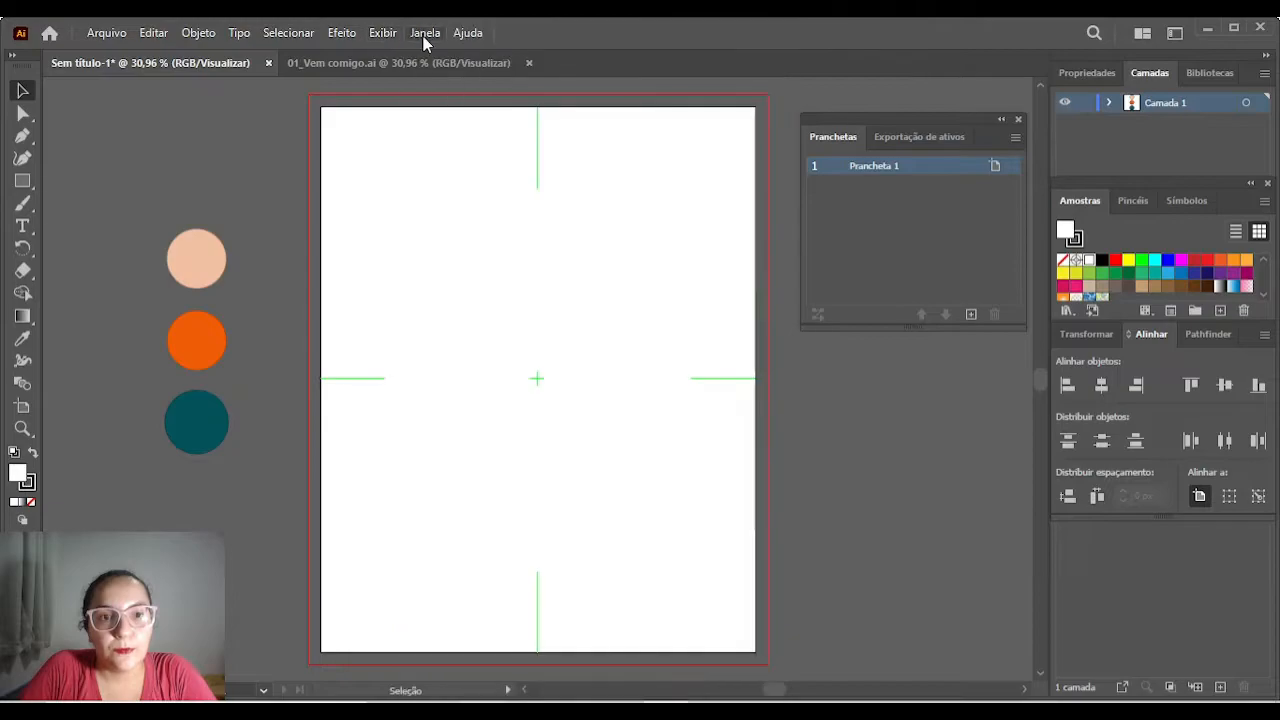
left_click(424, 36)
left_click(398, 223)
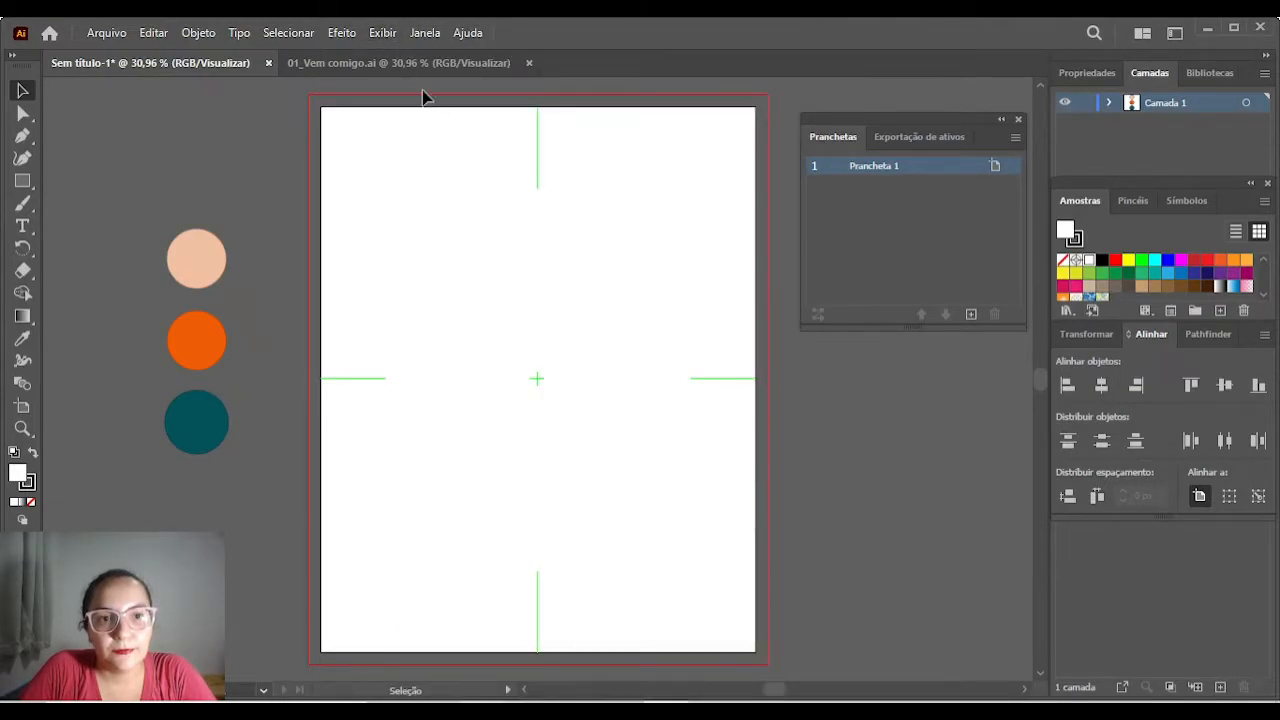
left_click(383, 33)
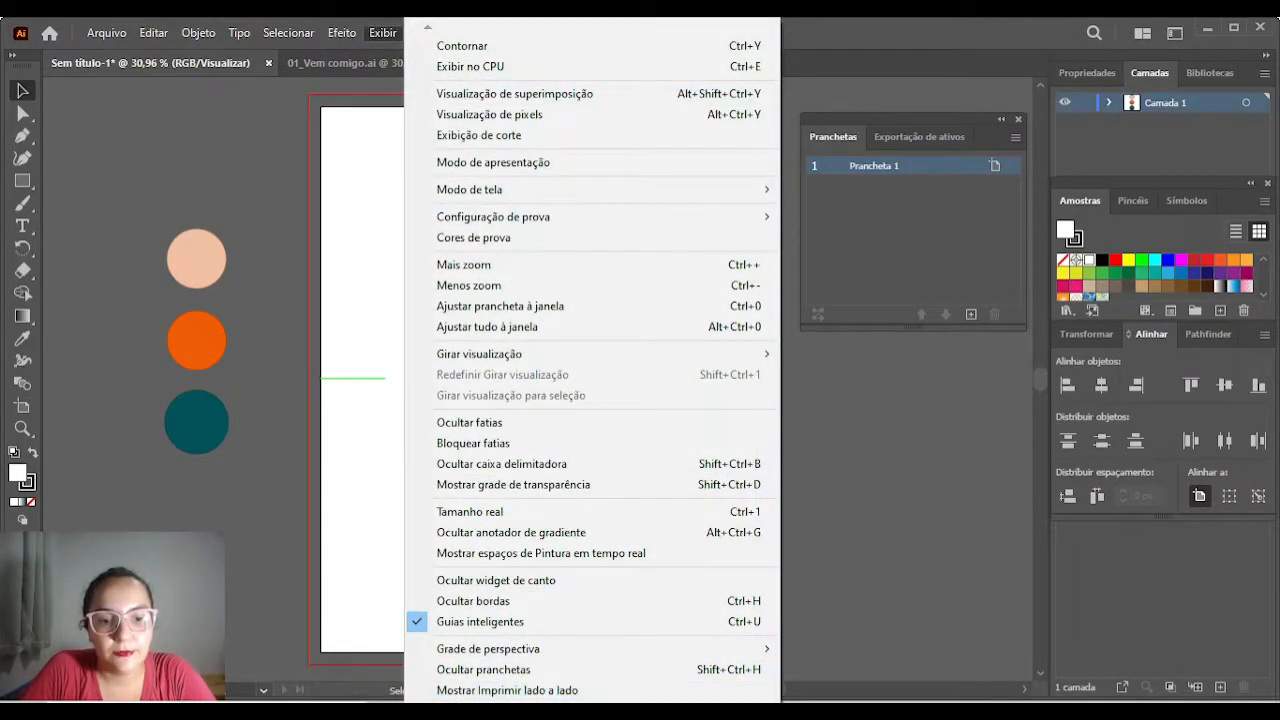
mouse_move(484, 710)
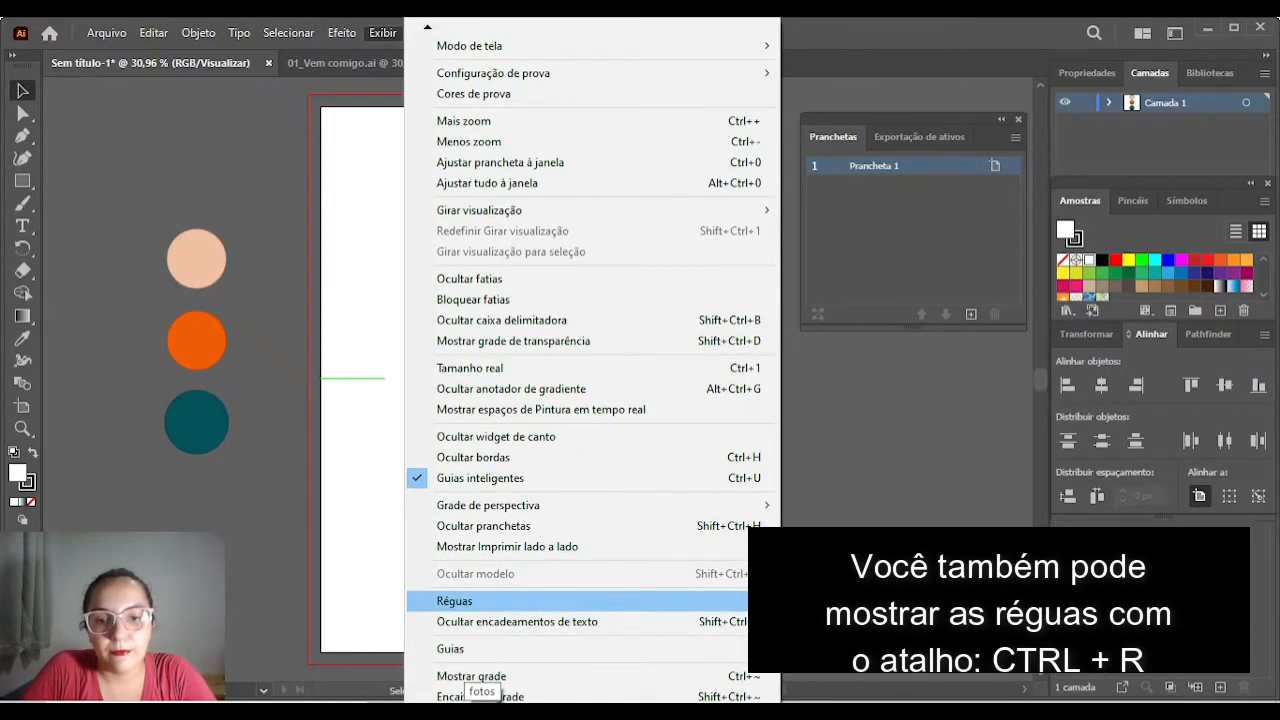
left_click(850, 601)
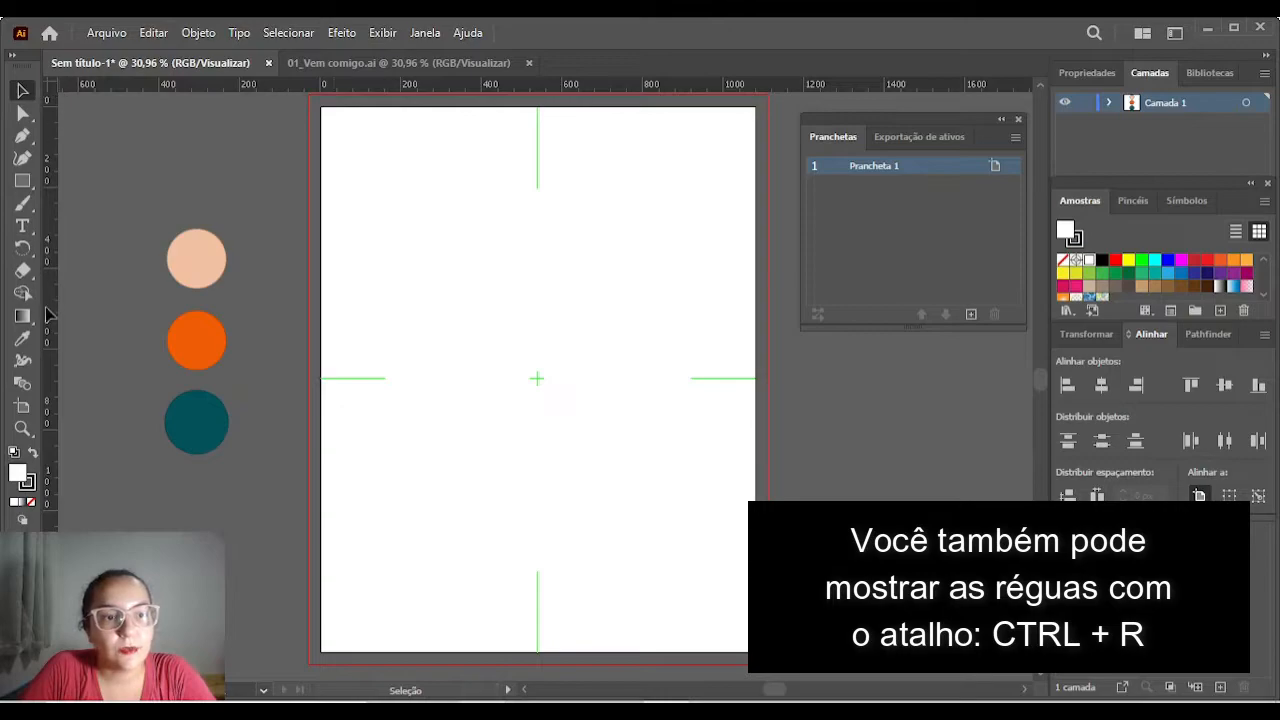
left_click_drag(577, 90, 709, 370)
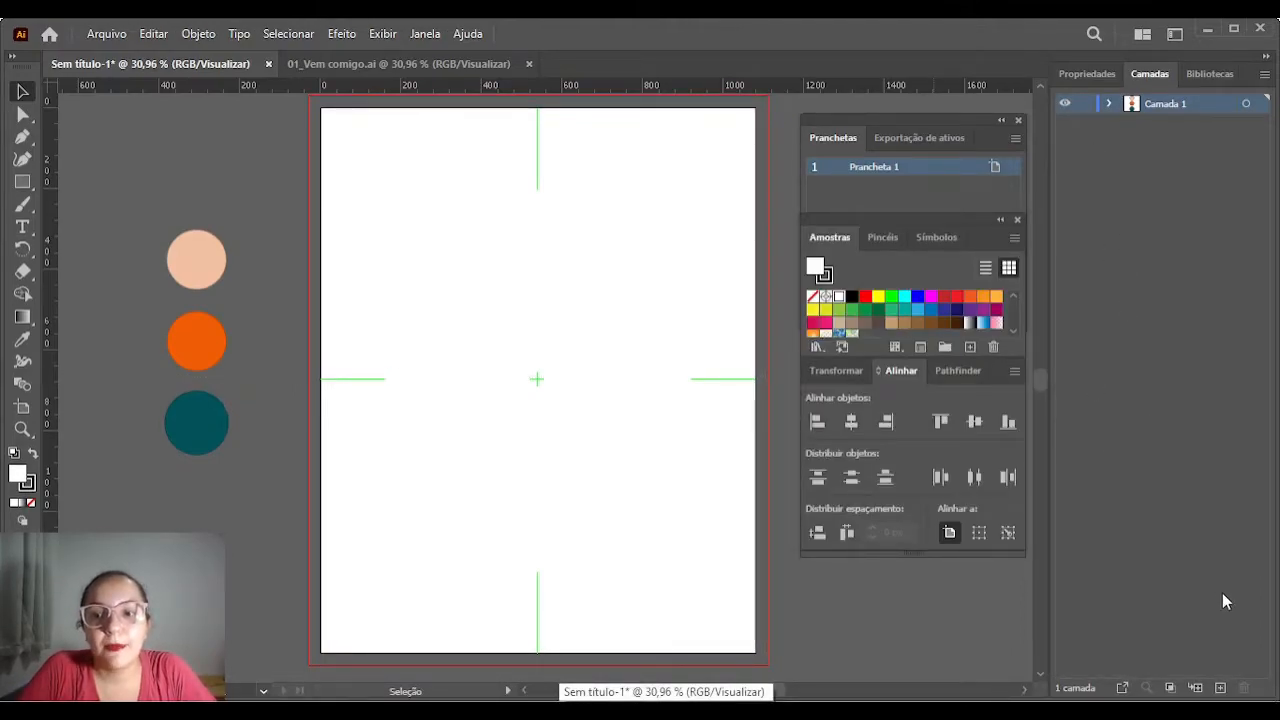
Create a new layer named Guias and move it below Camada 1.
left_click(1220, 688)
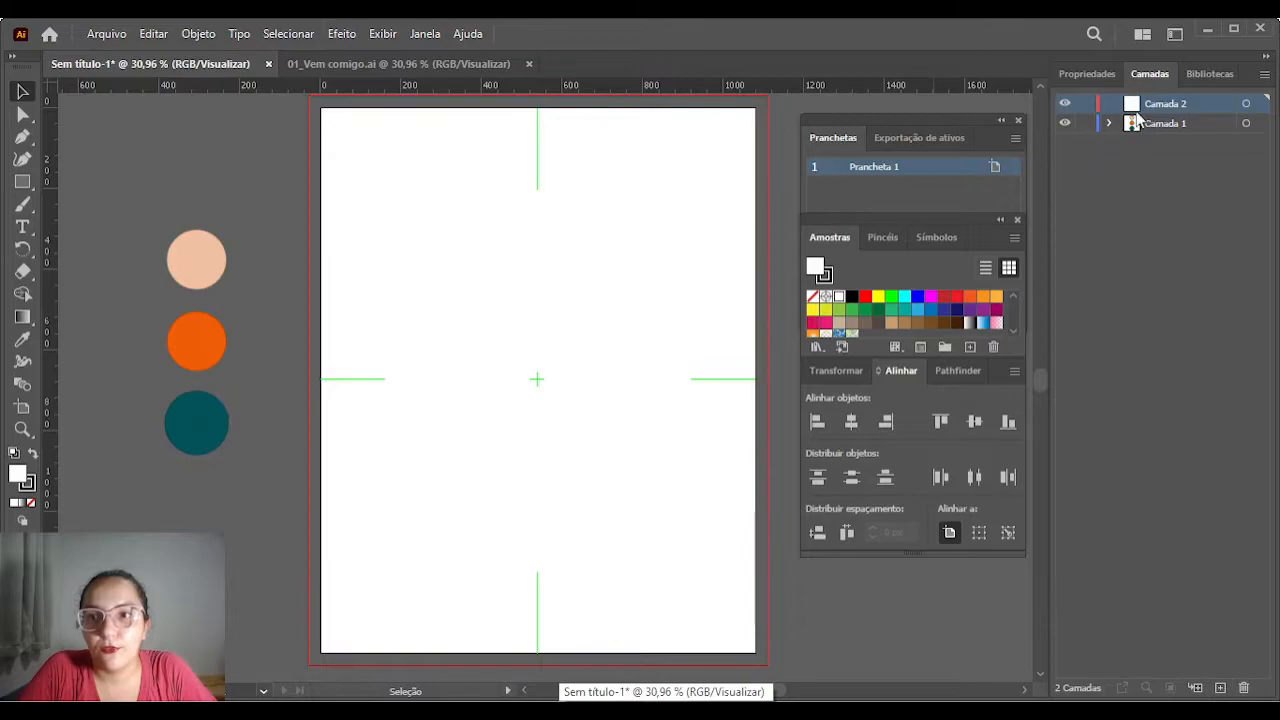
double_click(1168, 103)
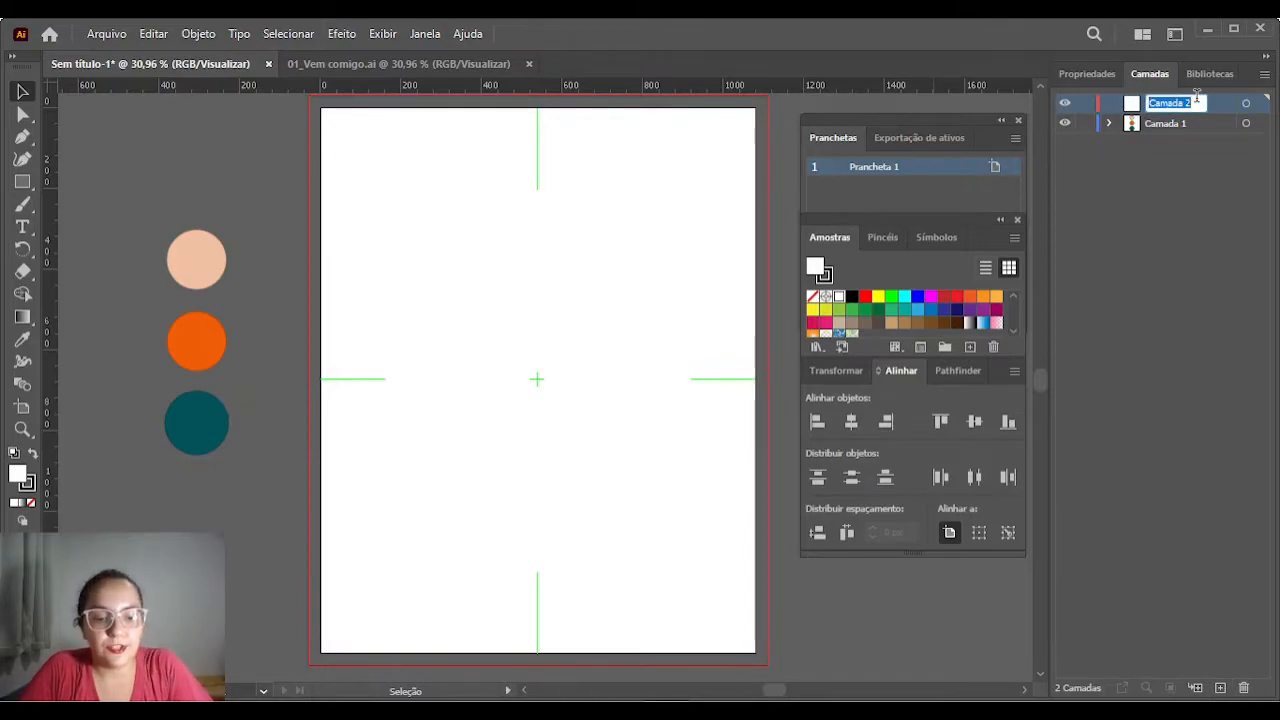
type("Guias")
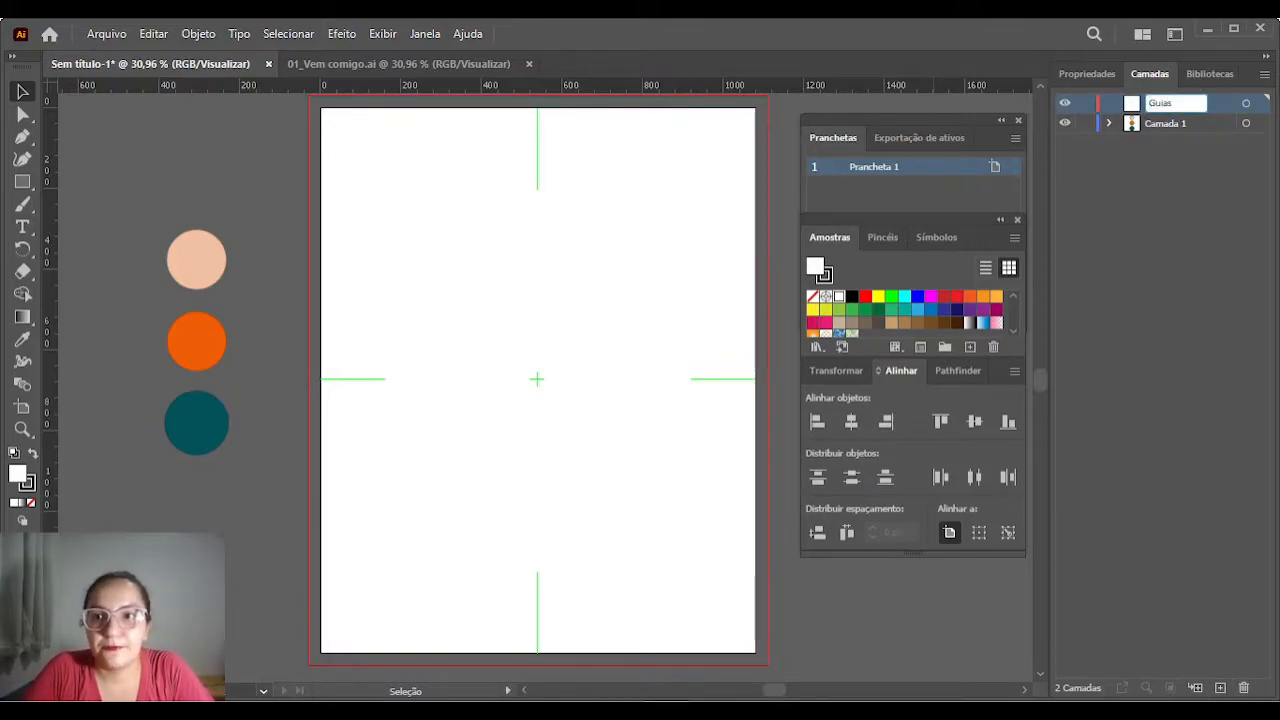
left_click(1103, 241)
left_click_drag(1161, 106, 1166, 141)
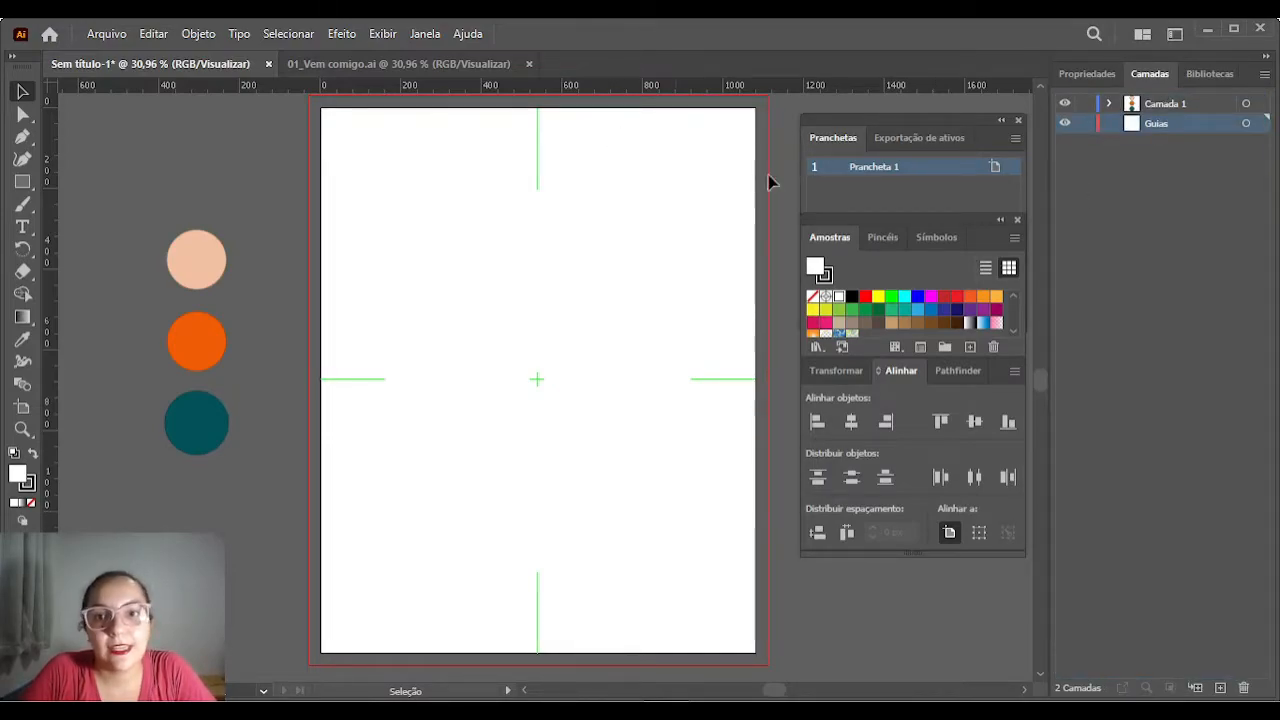
Place a horizontal and a vertical guide through the artboard's centre on the Guias layer, and lock that layer.
mouse_move(866, 121)
left_mouse_down()
mouse_move(892, 117)
mouse_move(865, 117)
left_mouse_up()
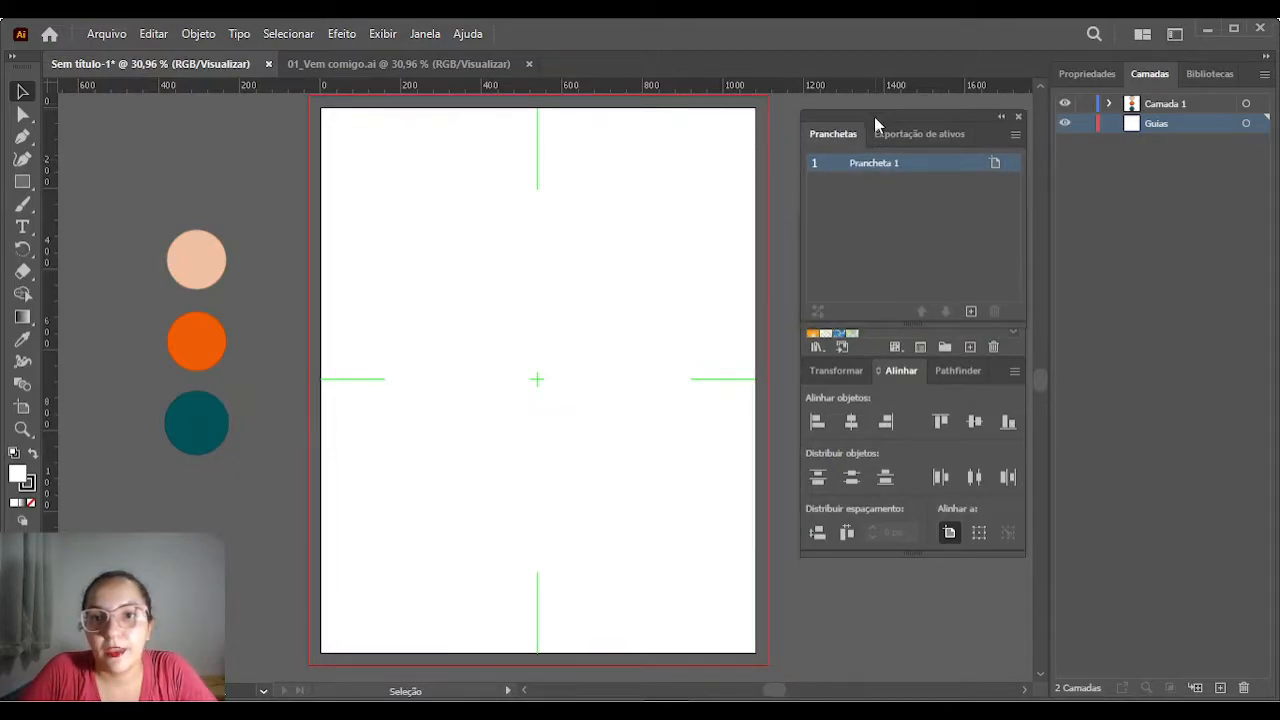
left_click_drag(614, 87, 706, 383)
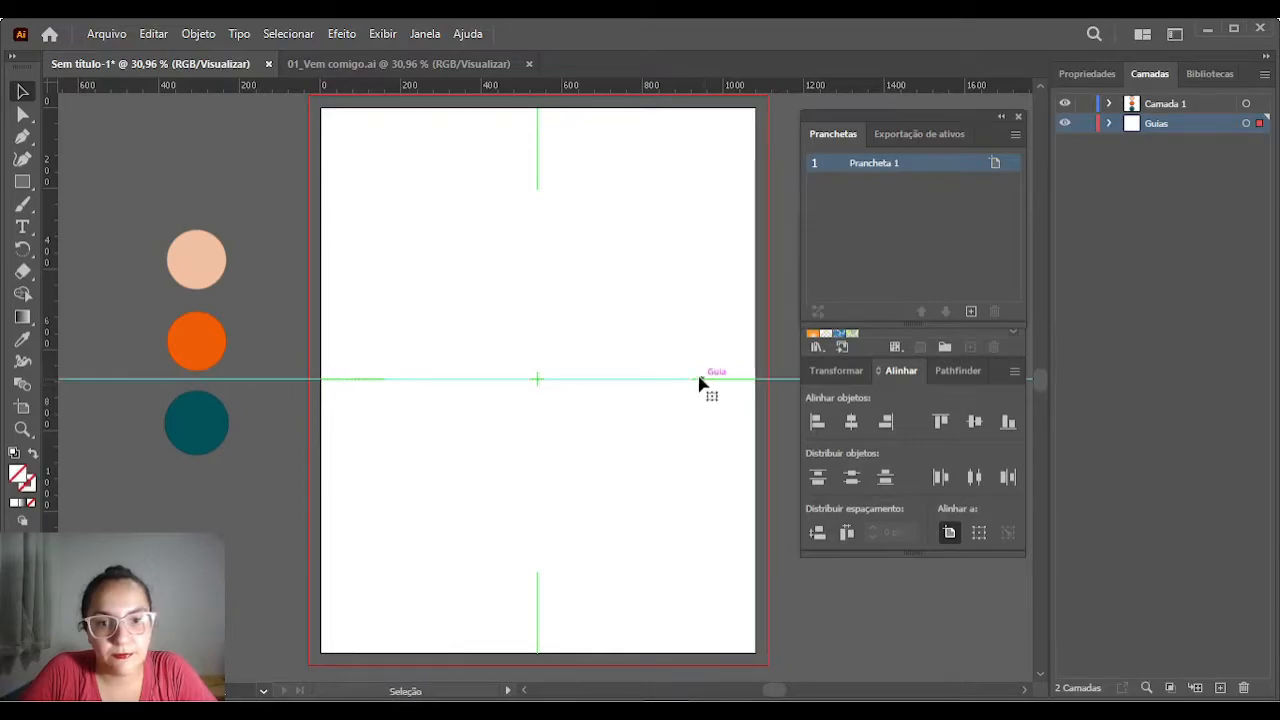
left_click_drag(57, 283, 537, 271)
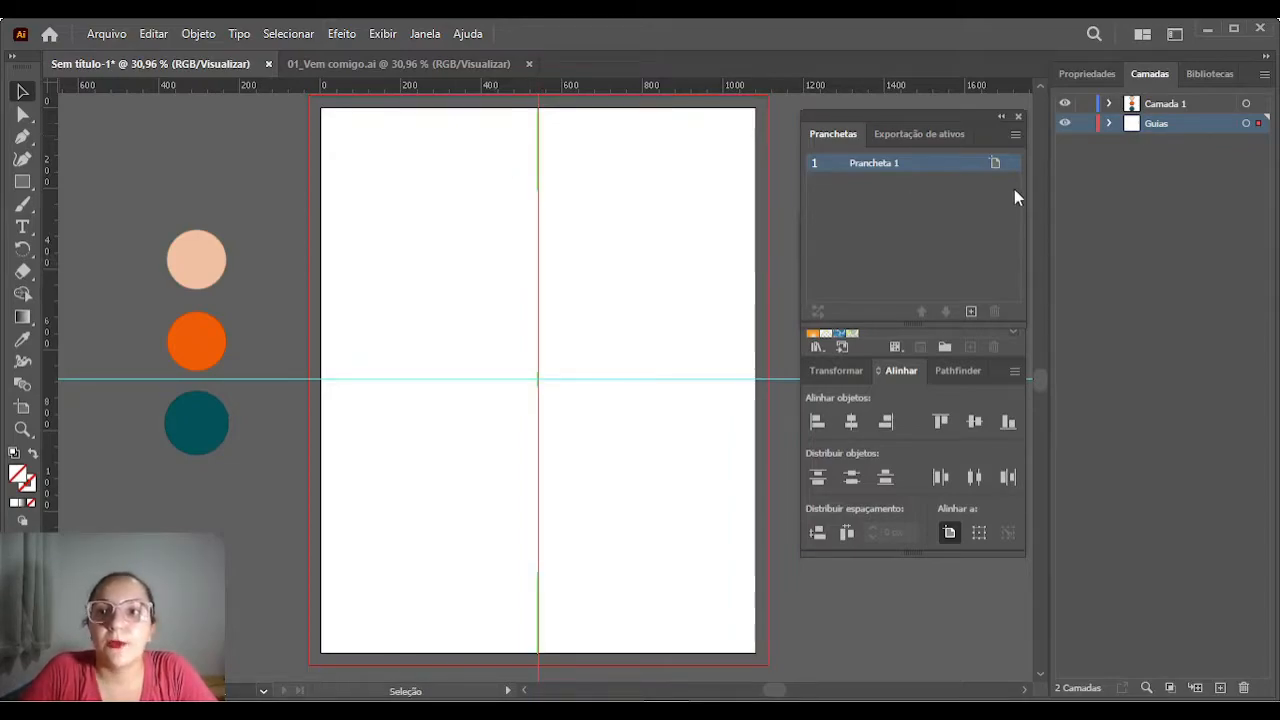
left_click(1084, 121)
Create a new layer named Fundo directly above the Guias layer.
scroll(736, 205, "up", 1)
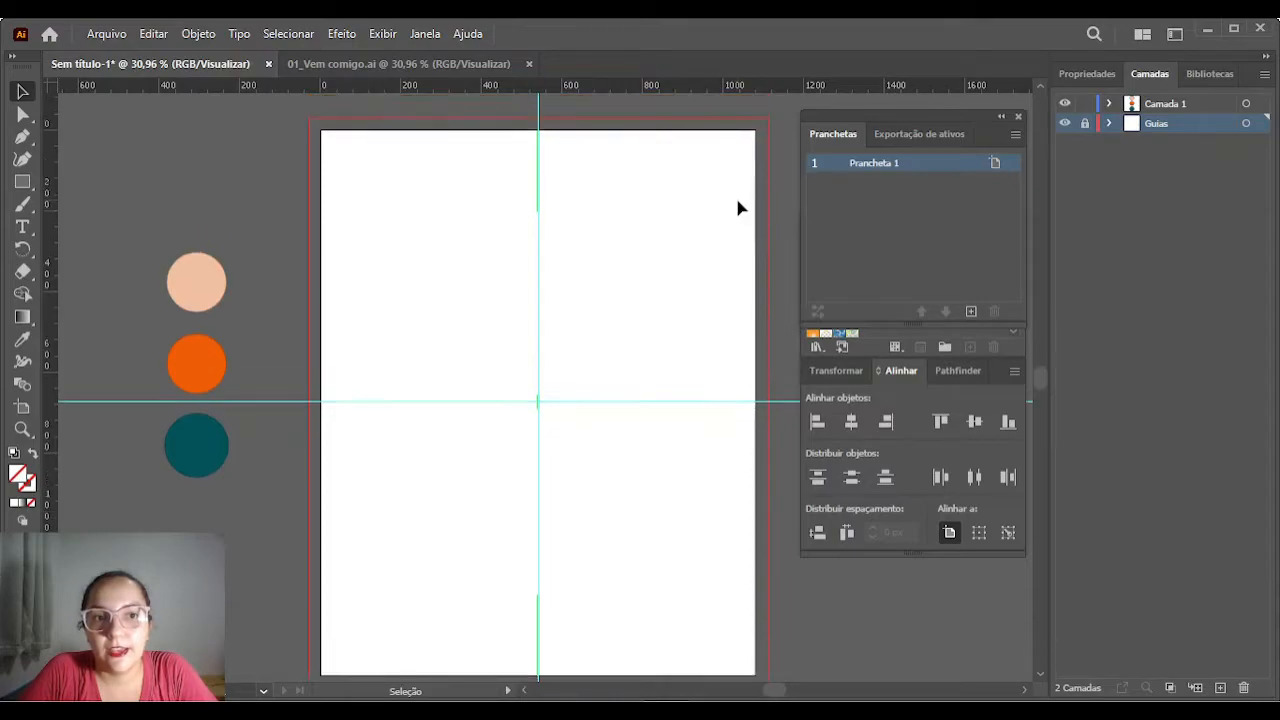
left_click(1216, 689)
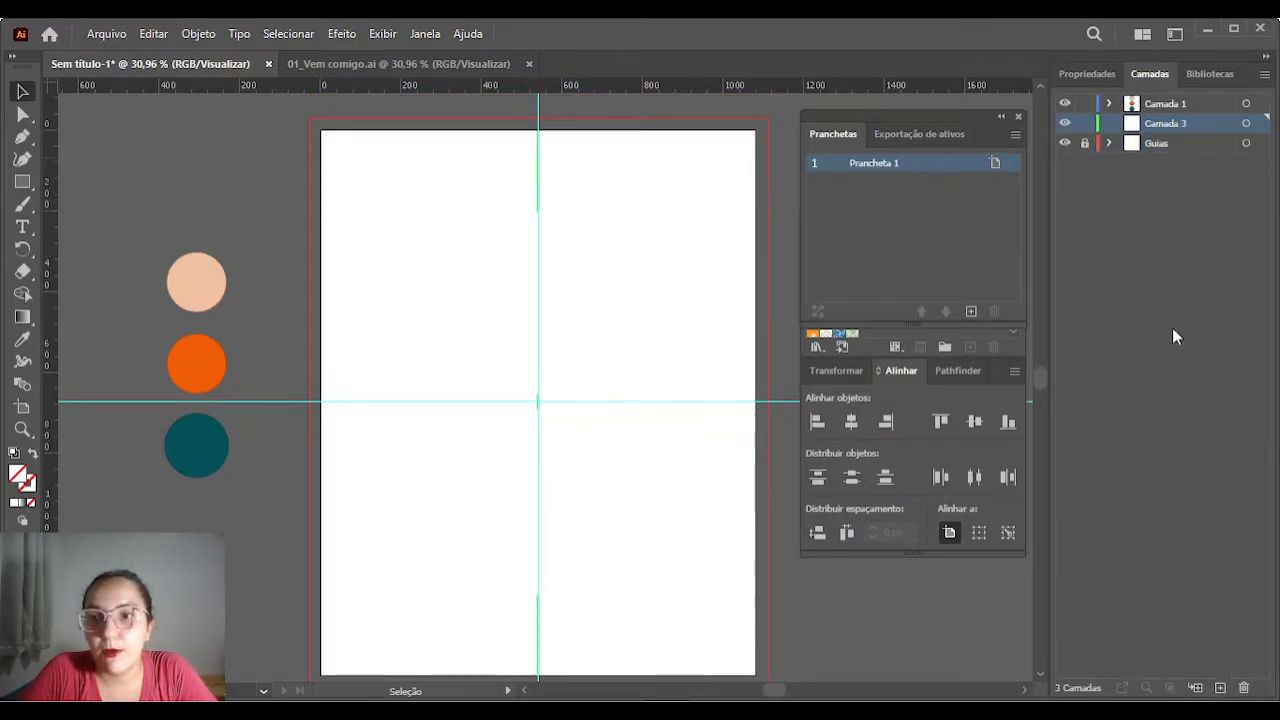
double_click(1176, 123)
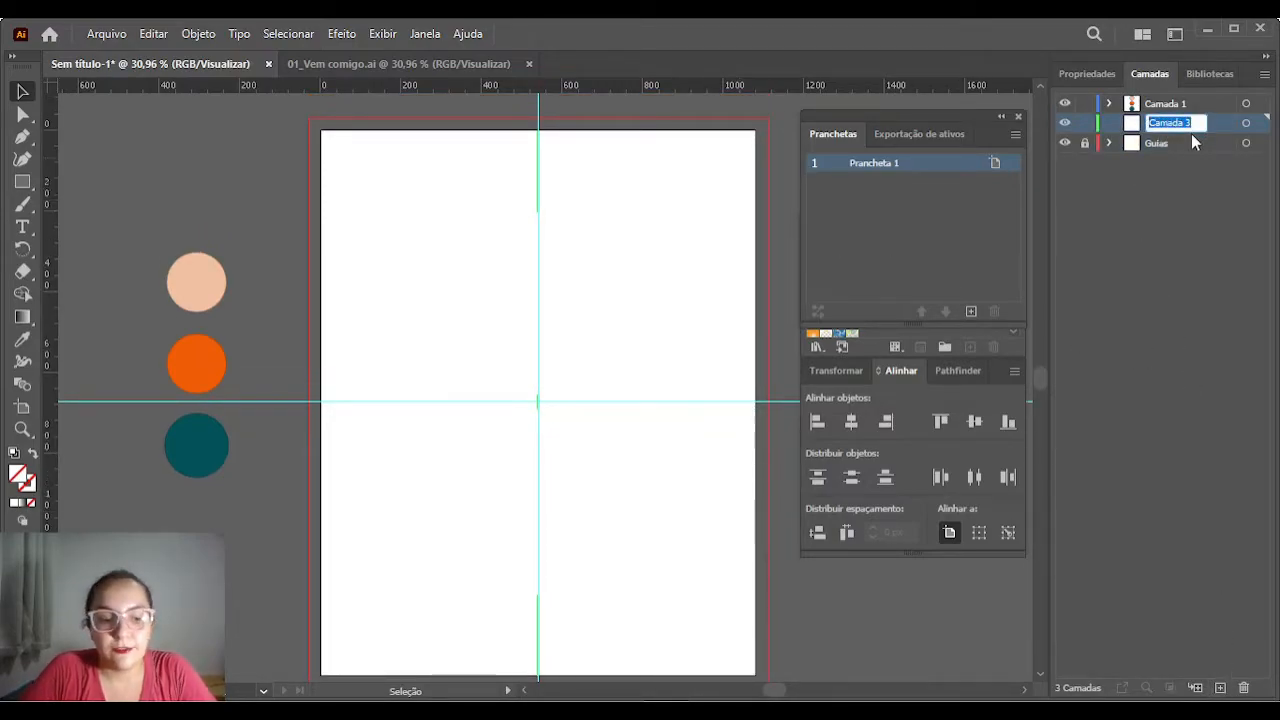
type("Fundo")
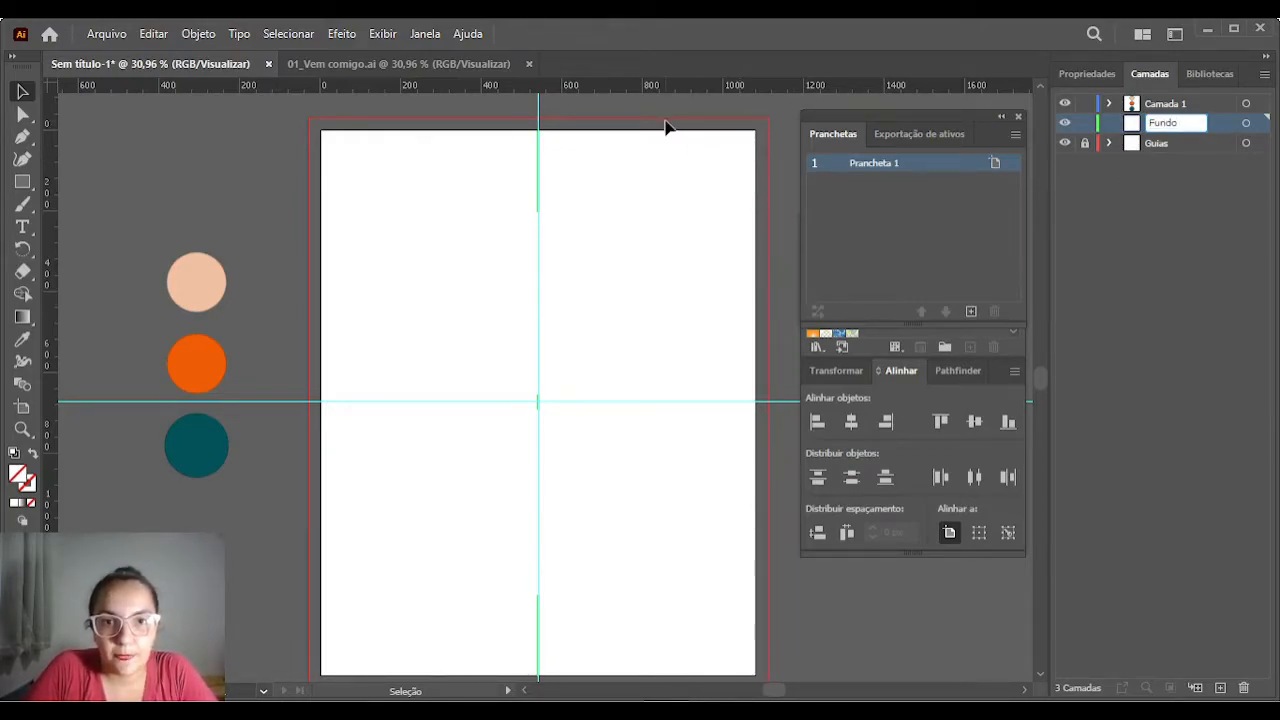
key("Return")
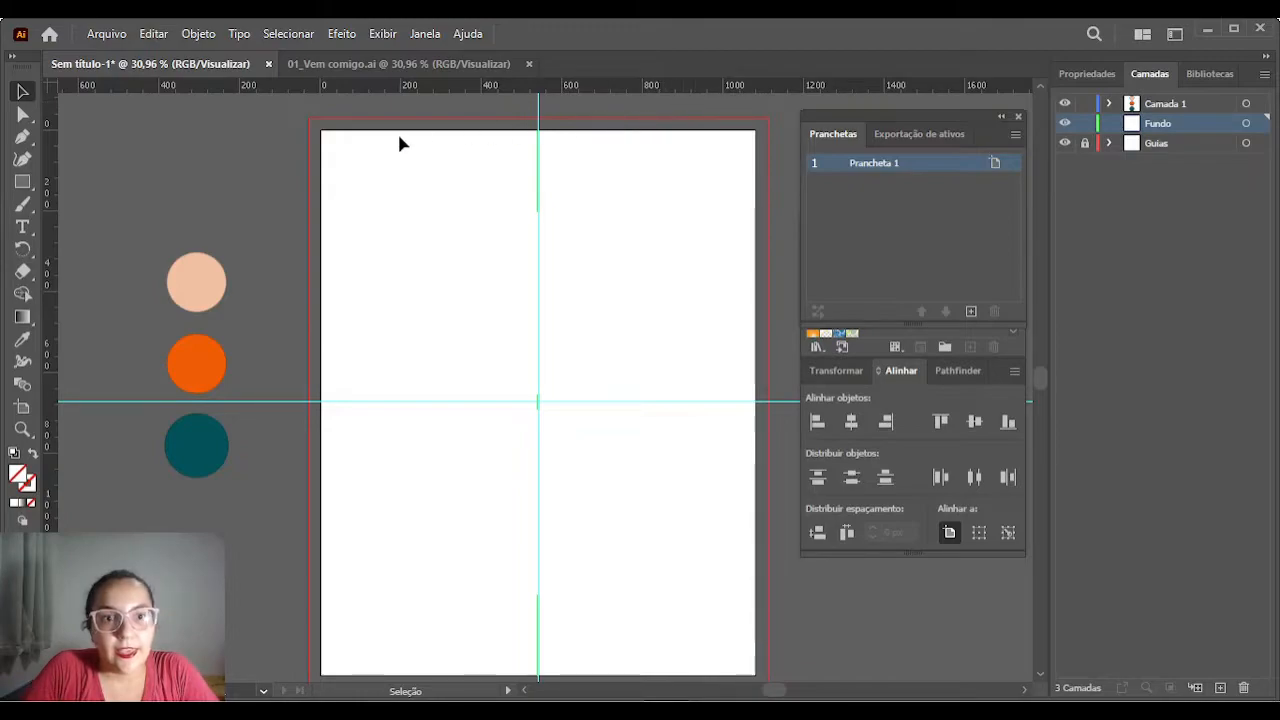
Draw a rectangle on the Fundo layer covering the whole artboard out to the bleed edges.
left_click(22, 182)
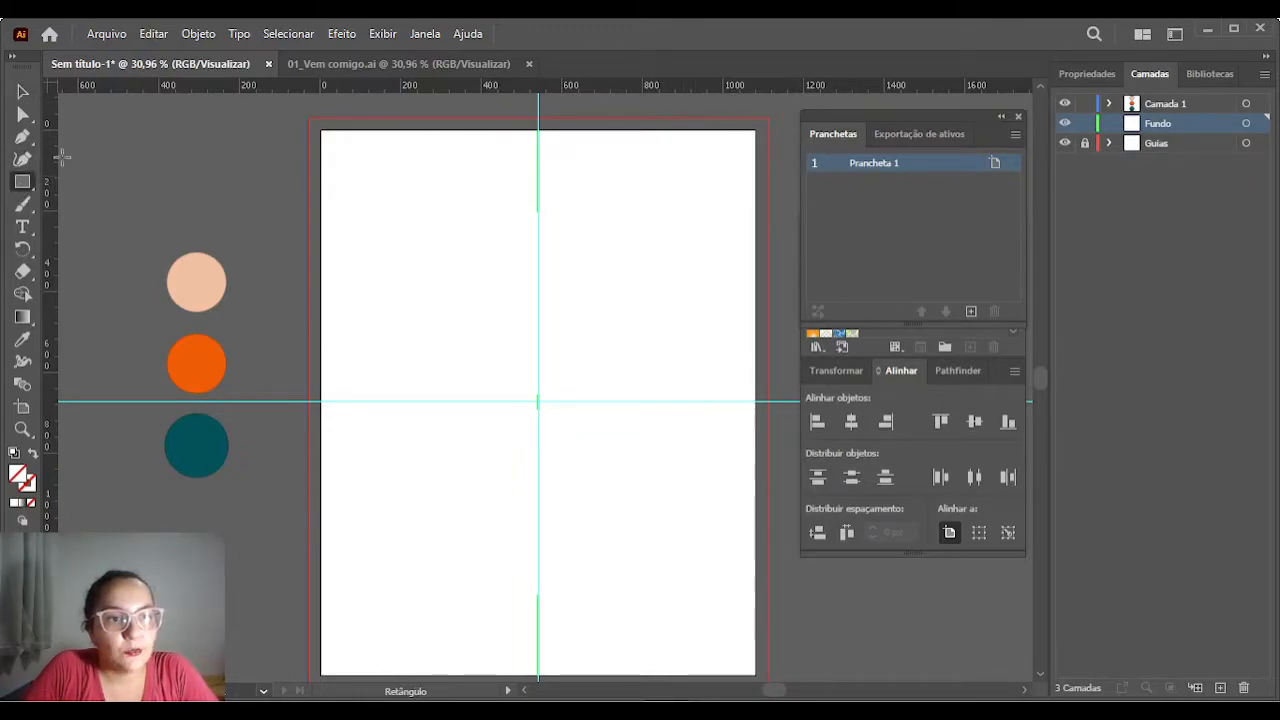
left_click_drag(308, 118, 767, 638)
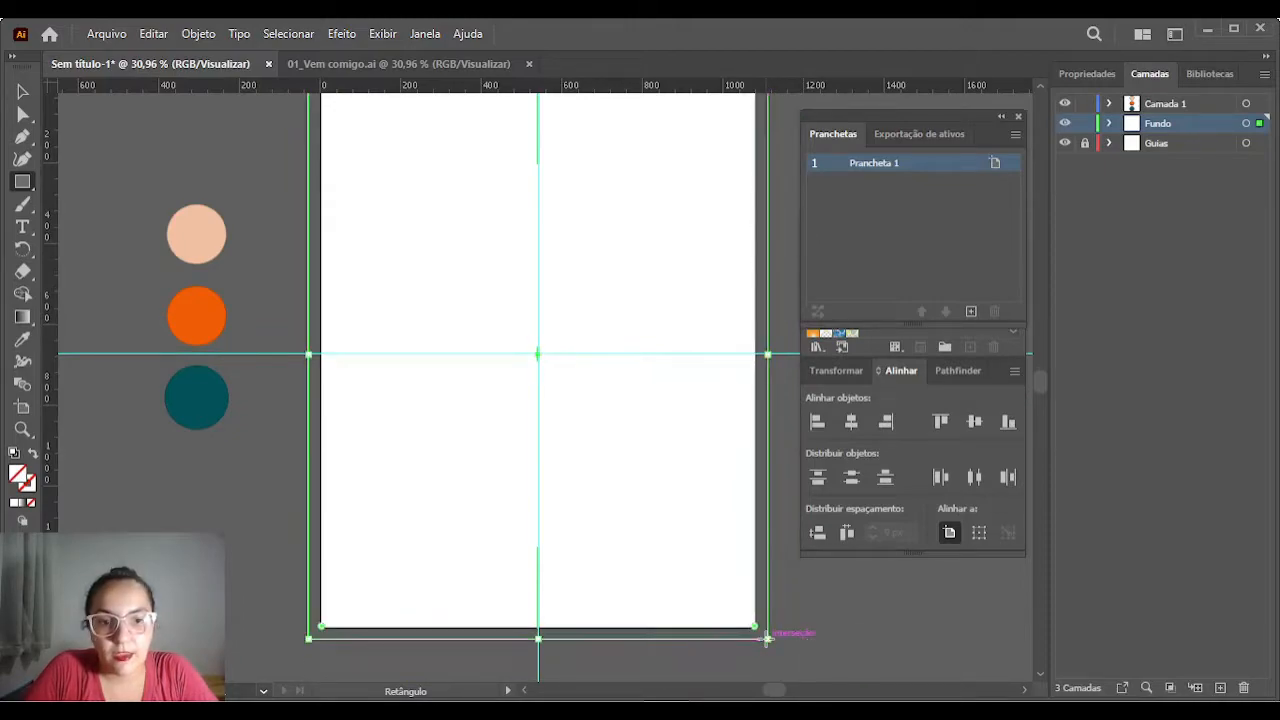
scroll(720, 498, "up", 1)
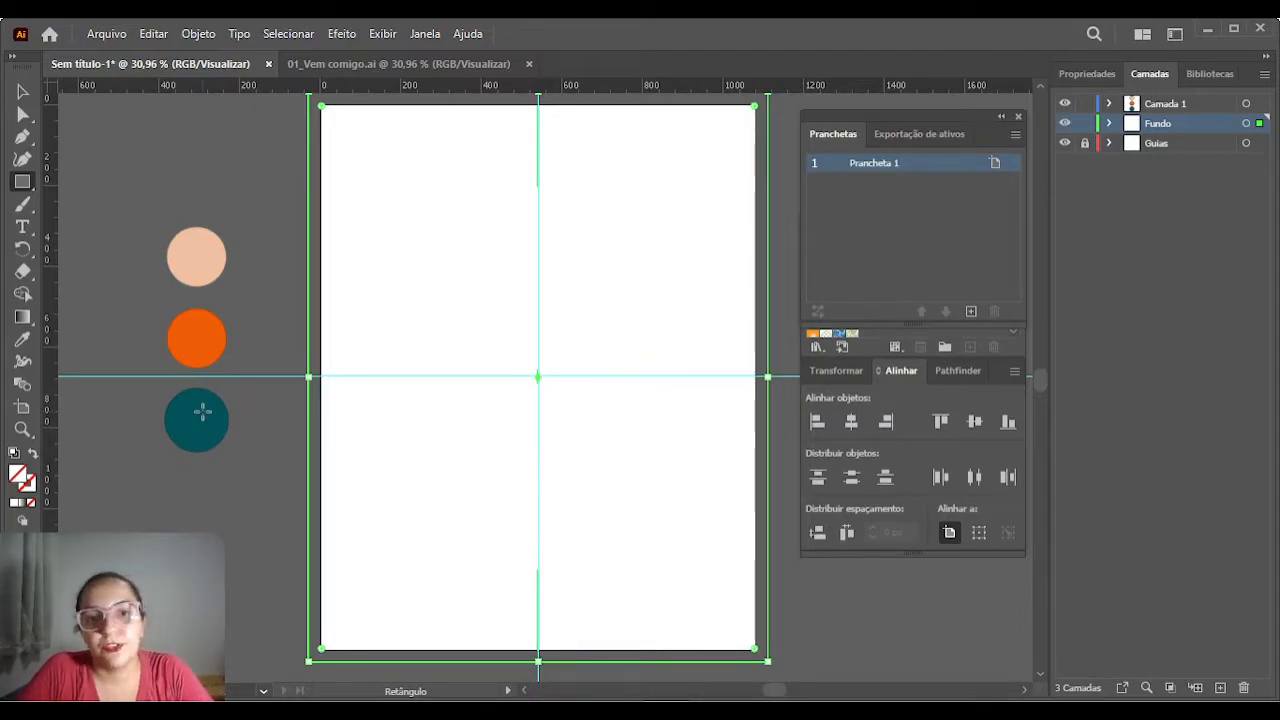
Fill the background rectangle with the orange sampled from the middle palette circle, and lock the Fundo layer.
left_click(26, 341)
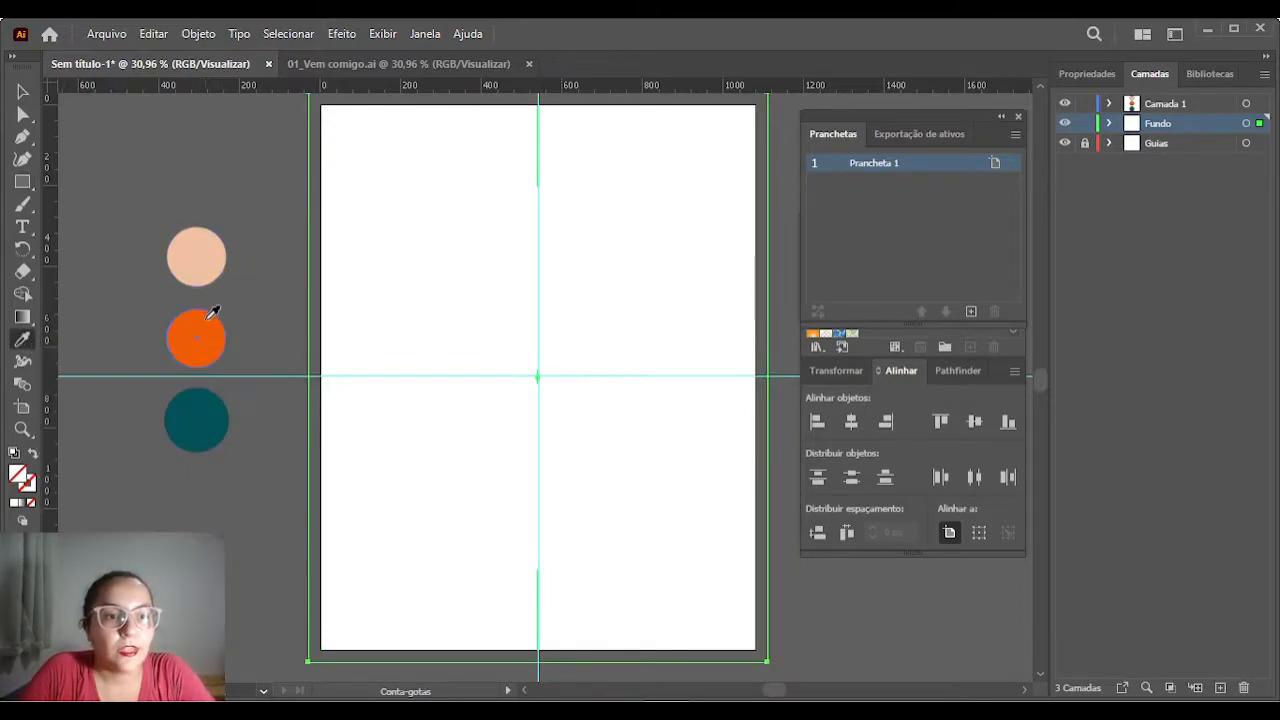
left_click(208, 328)
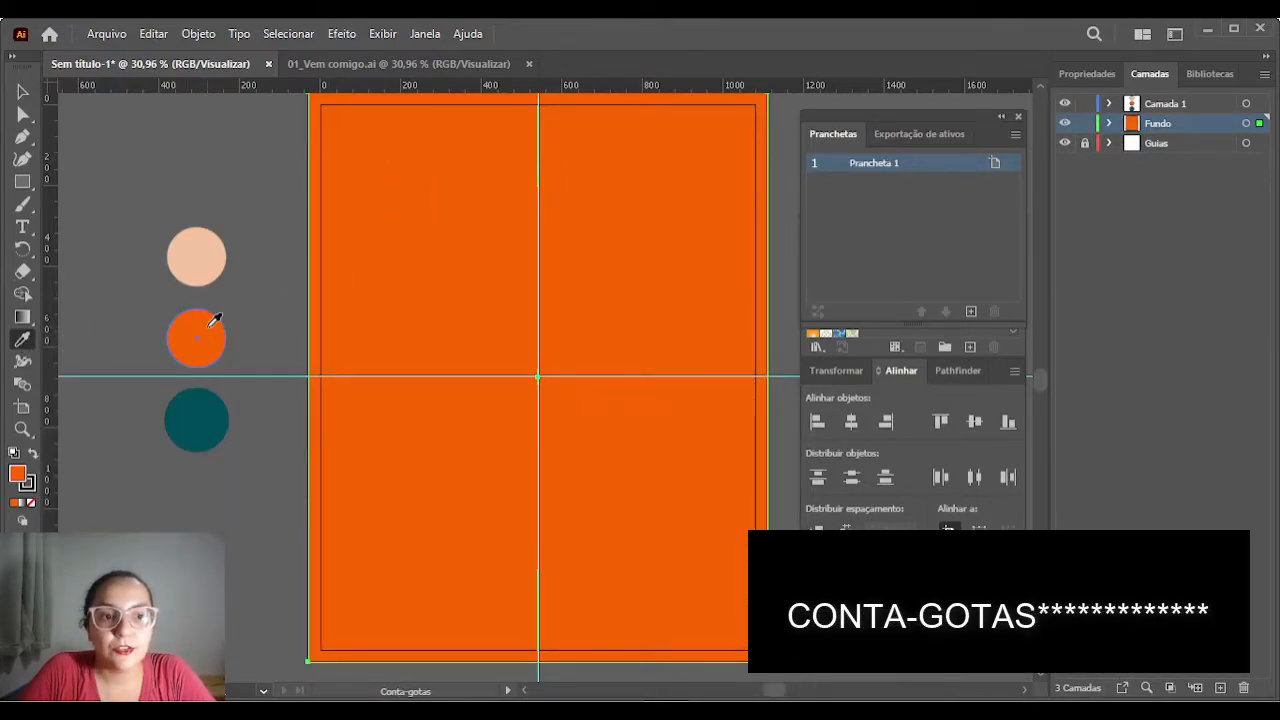
left_click(23, 92)
left_click(245, 181)
scroll(293, 207, "up", 1)
scroll(293, 213, "down", 1)
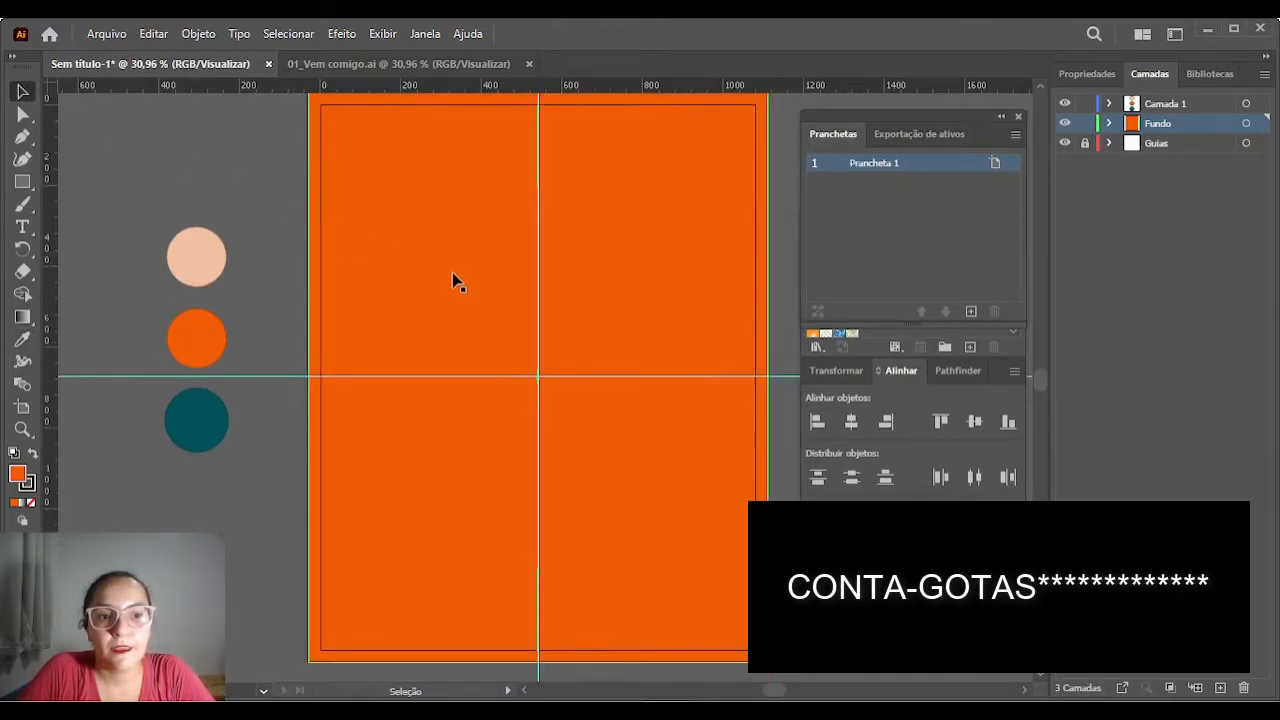
left_click(1085, 124)
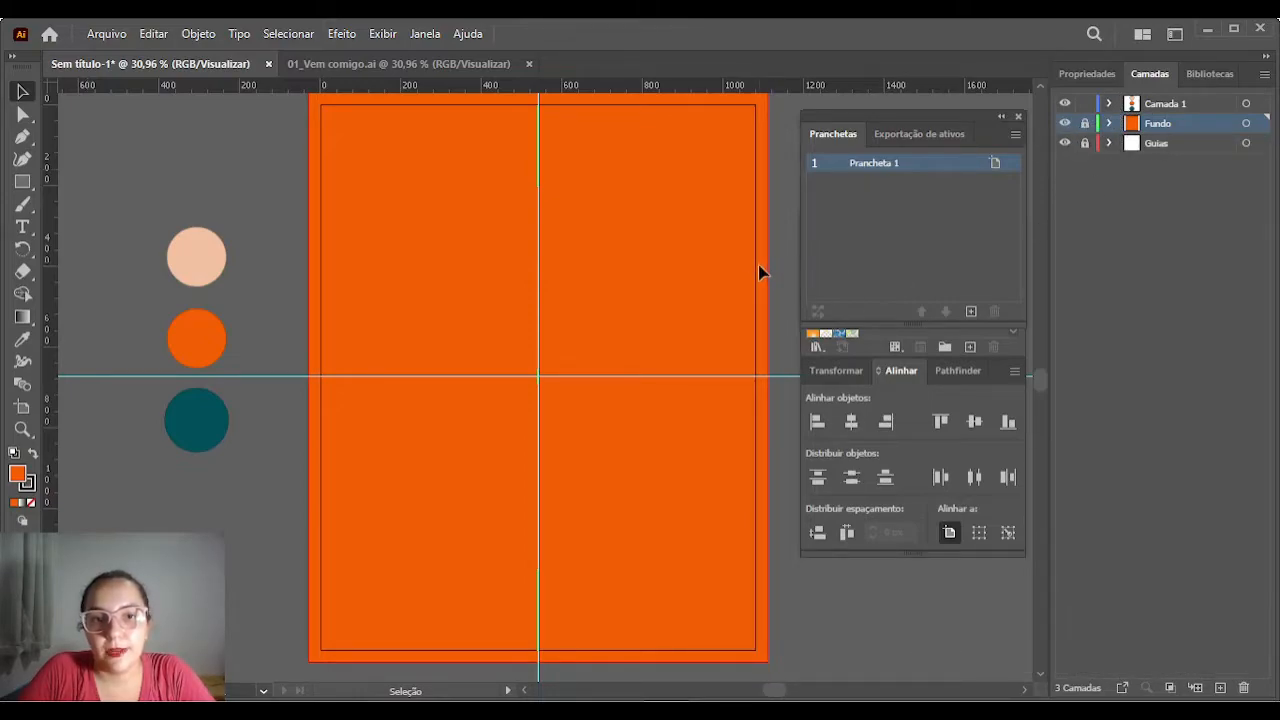
Rename the layer Camada 1 as Arte.
scroll(759, 265, "up", 1)
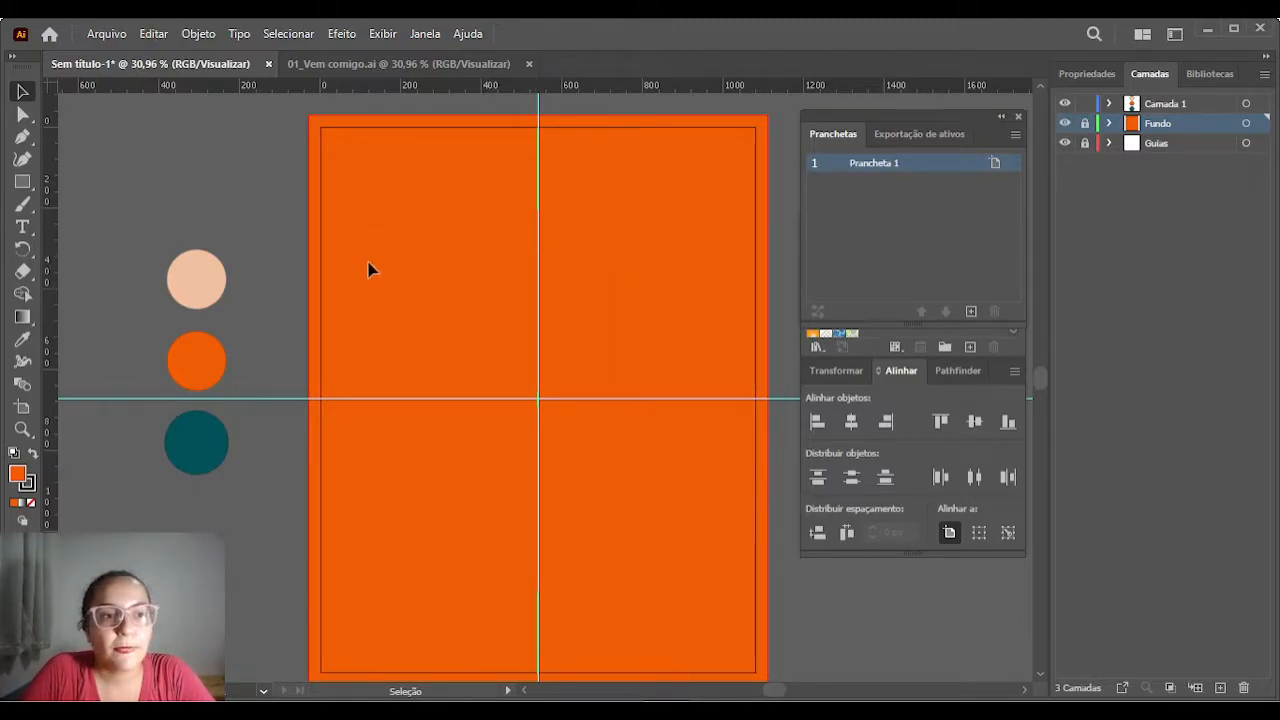
left_click(23, 182)
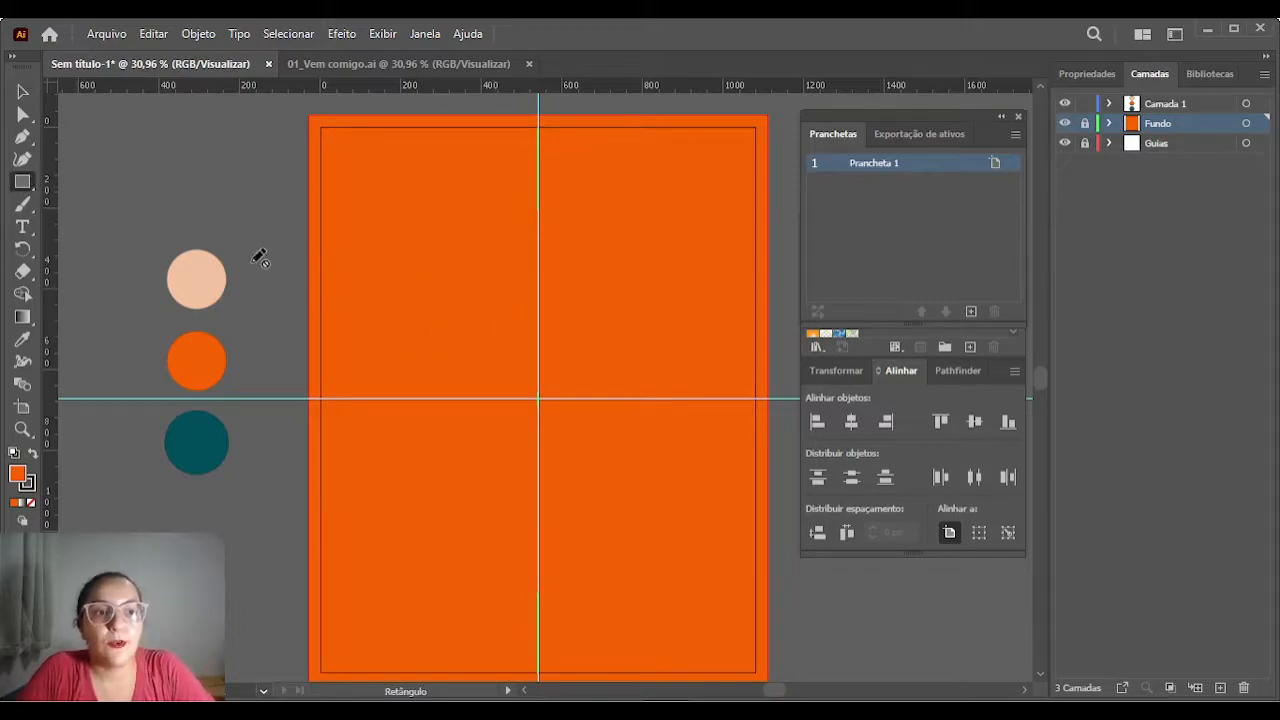
left_click(1167, 106)
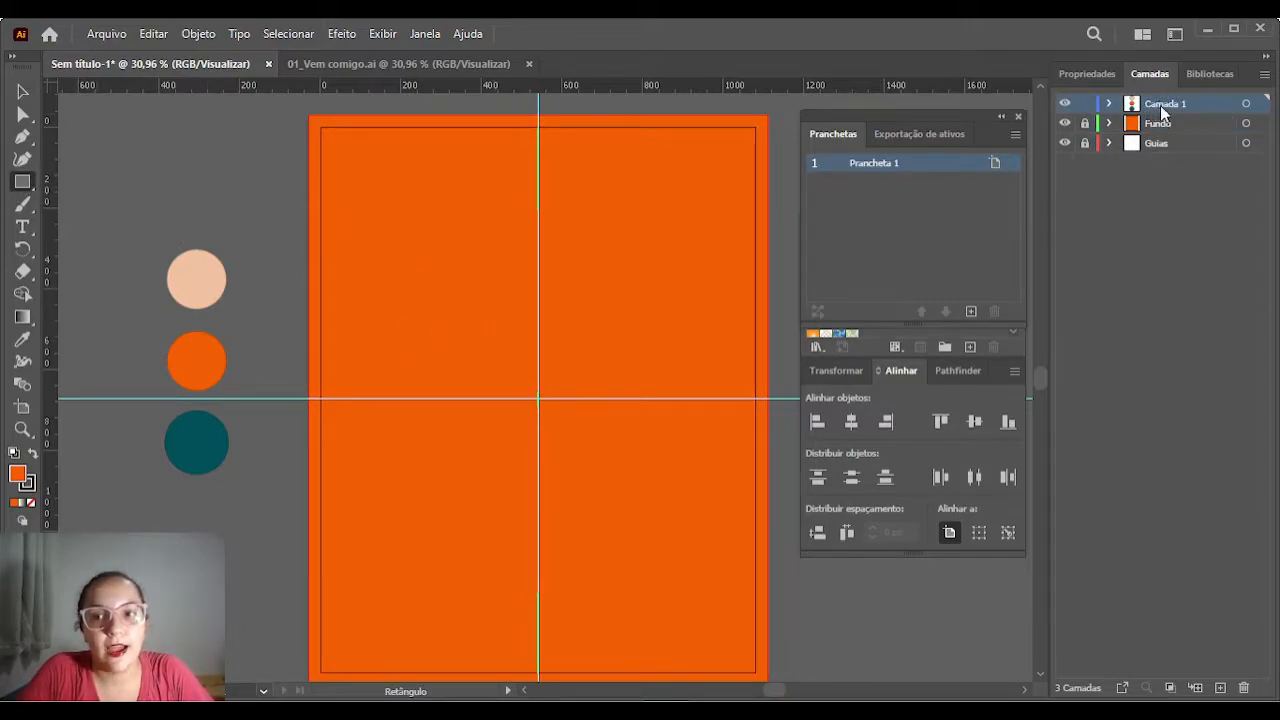
double_click(1157, 103)
type("Arte")
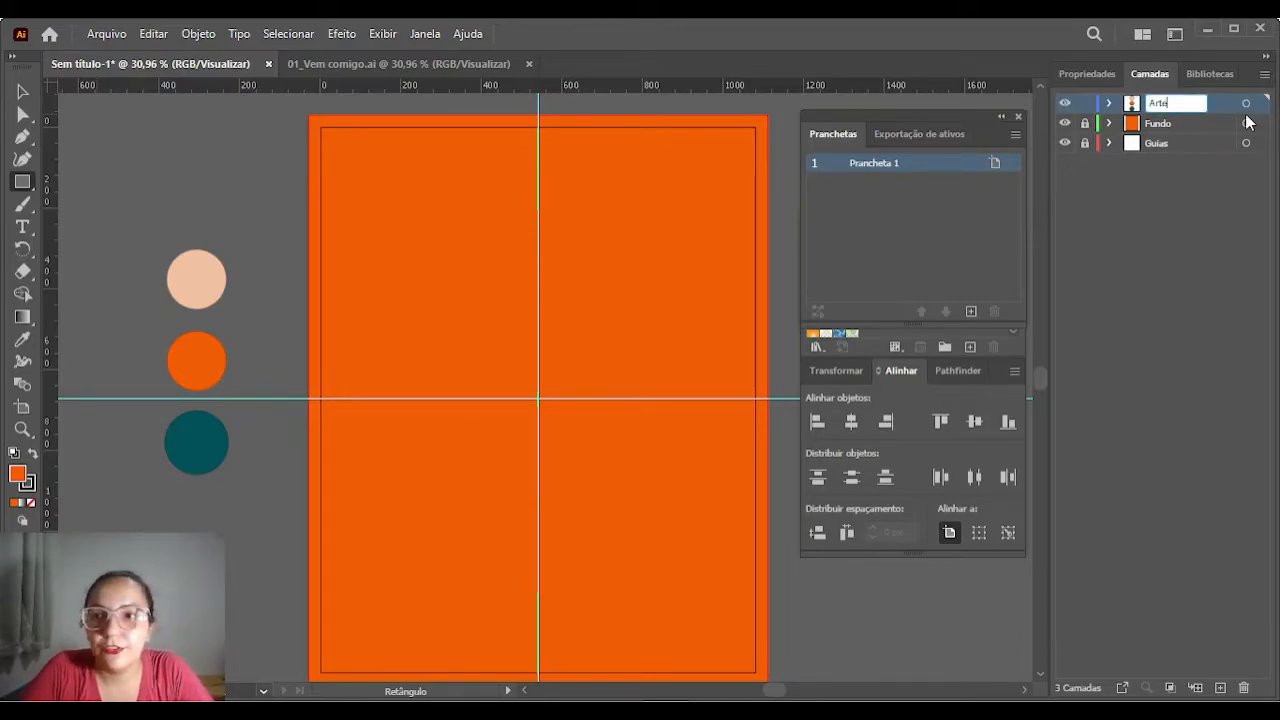
left_click(22, 92)
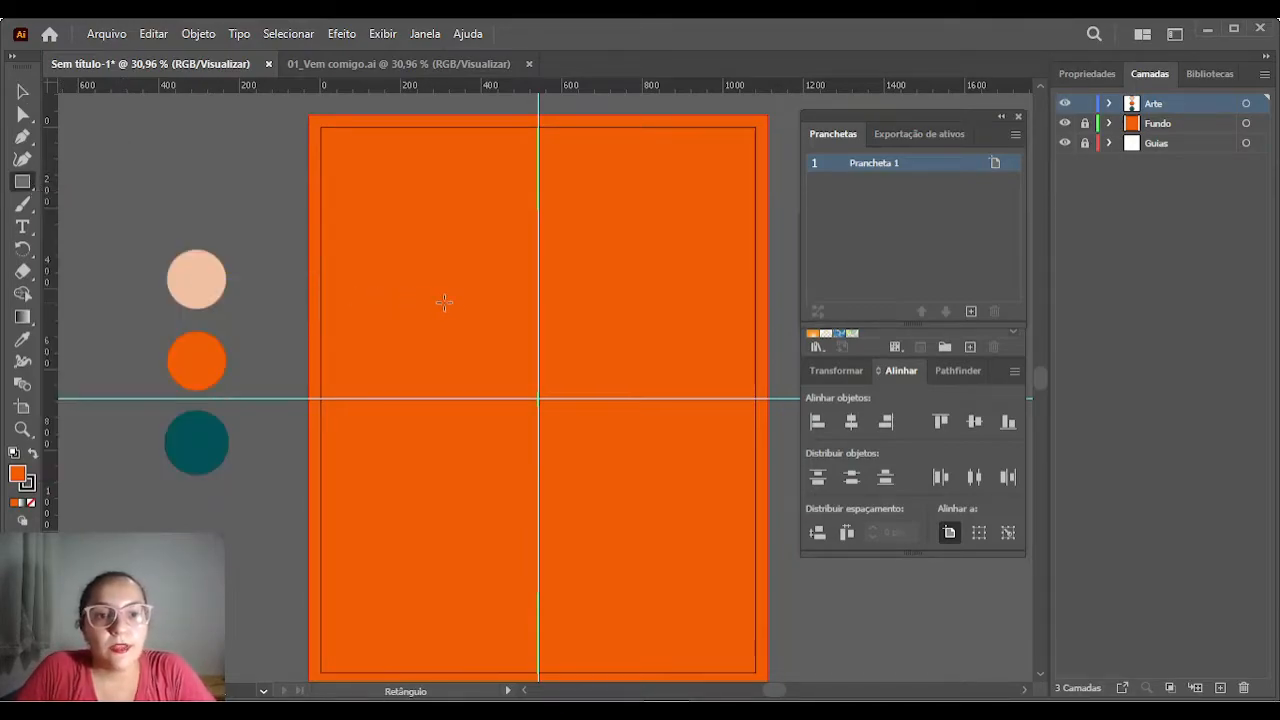
Draw a rectangle about 509 x 310 px near the artboard's centre on the Arte layer and fill it with white.
left_click_drag(433, 349, 638, 473)
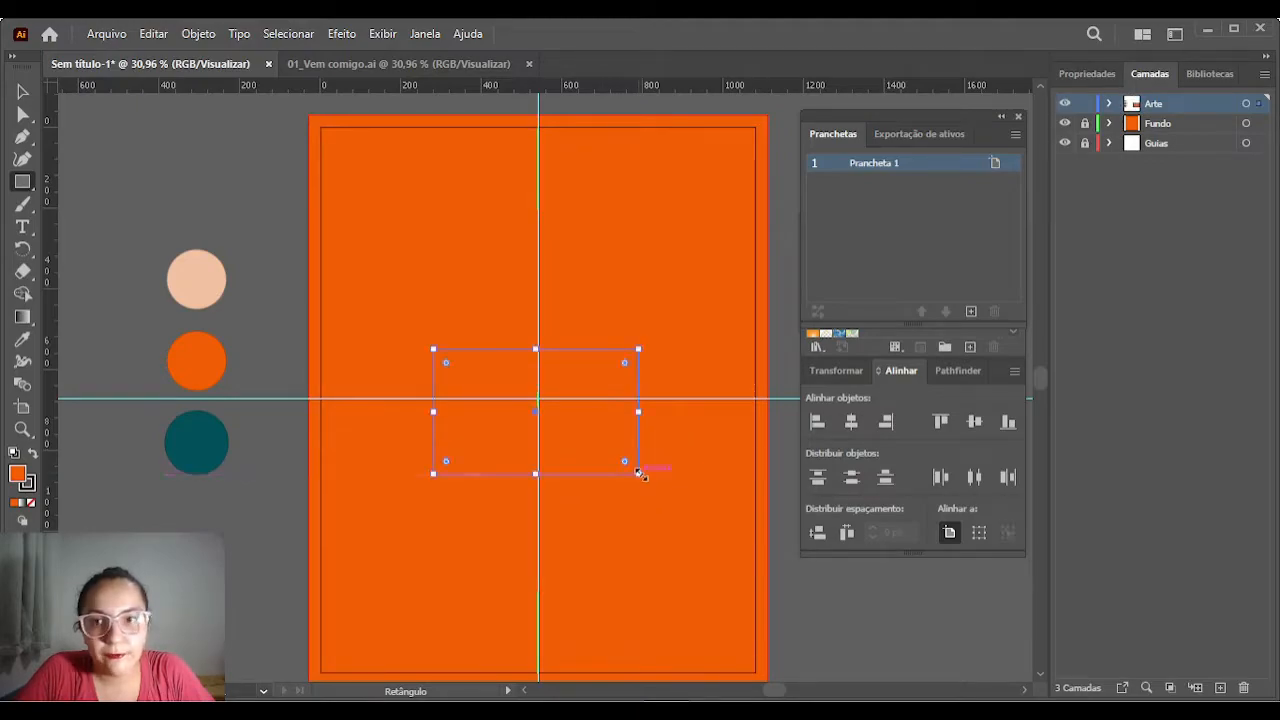
left_click(1085, 73)
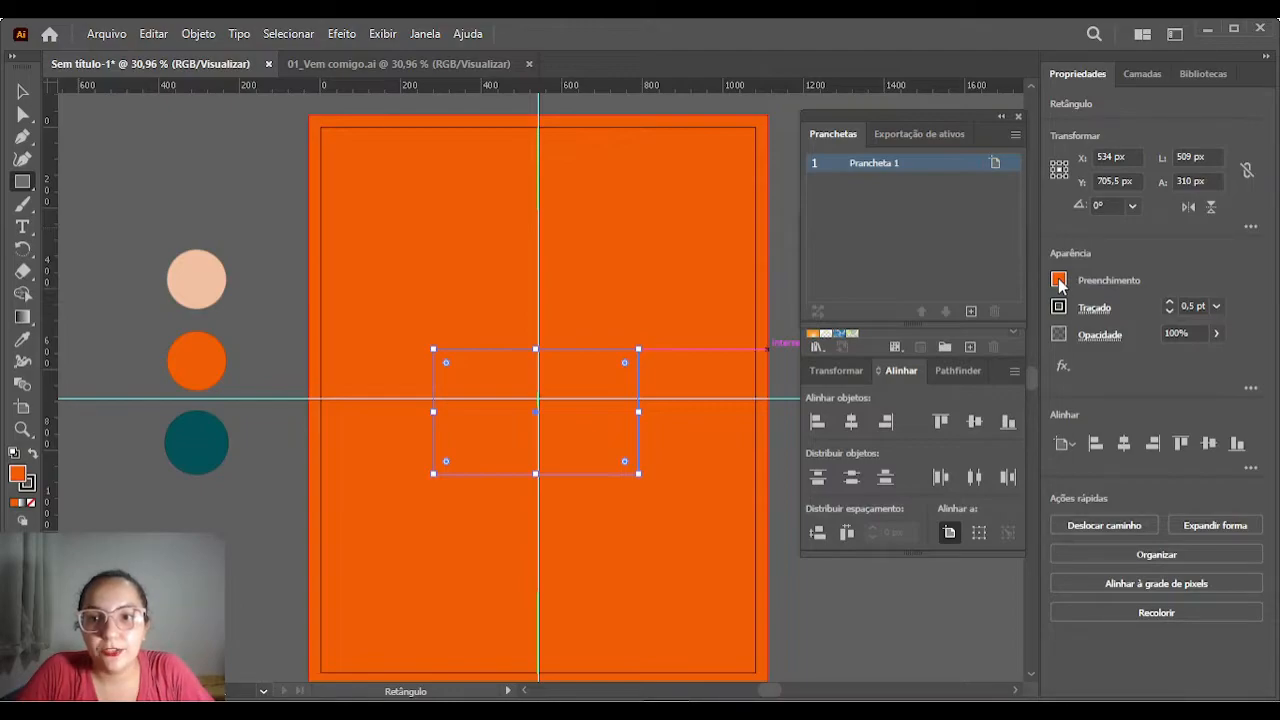
left_click_drag(948, 130, 1190, 487)
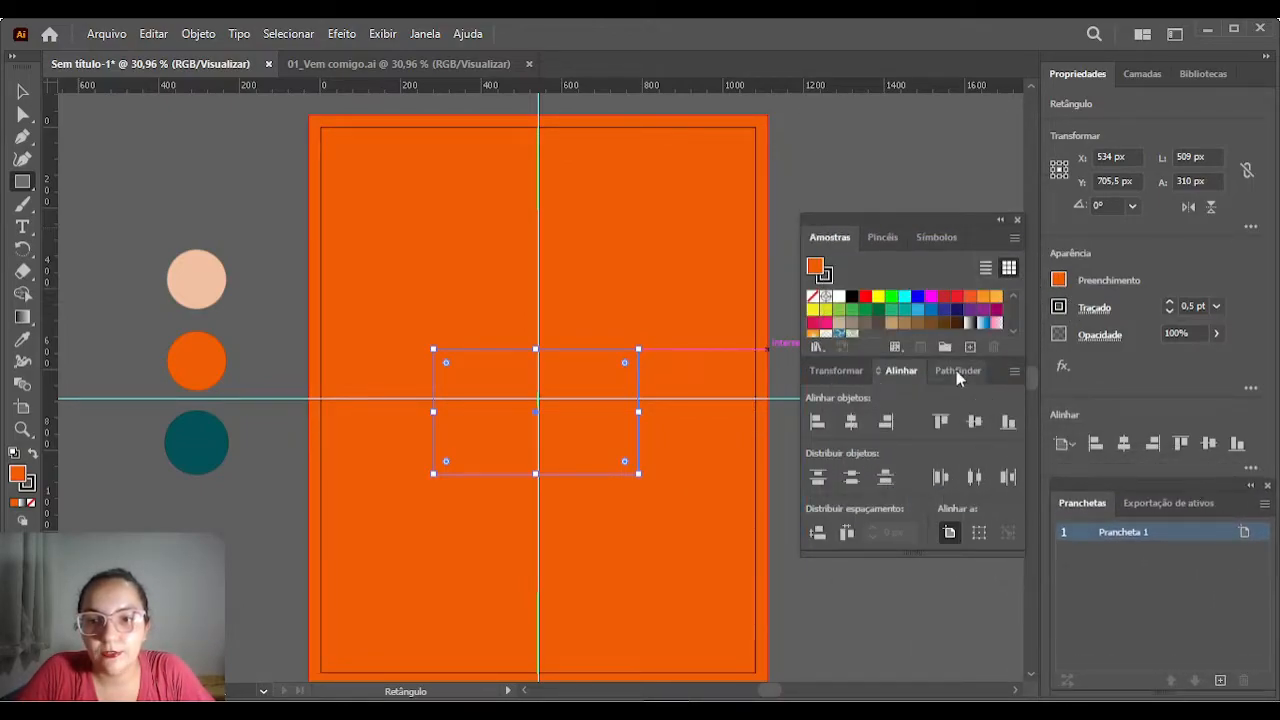
left_click(838, 298)
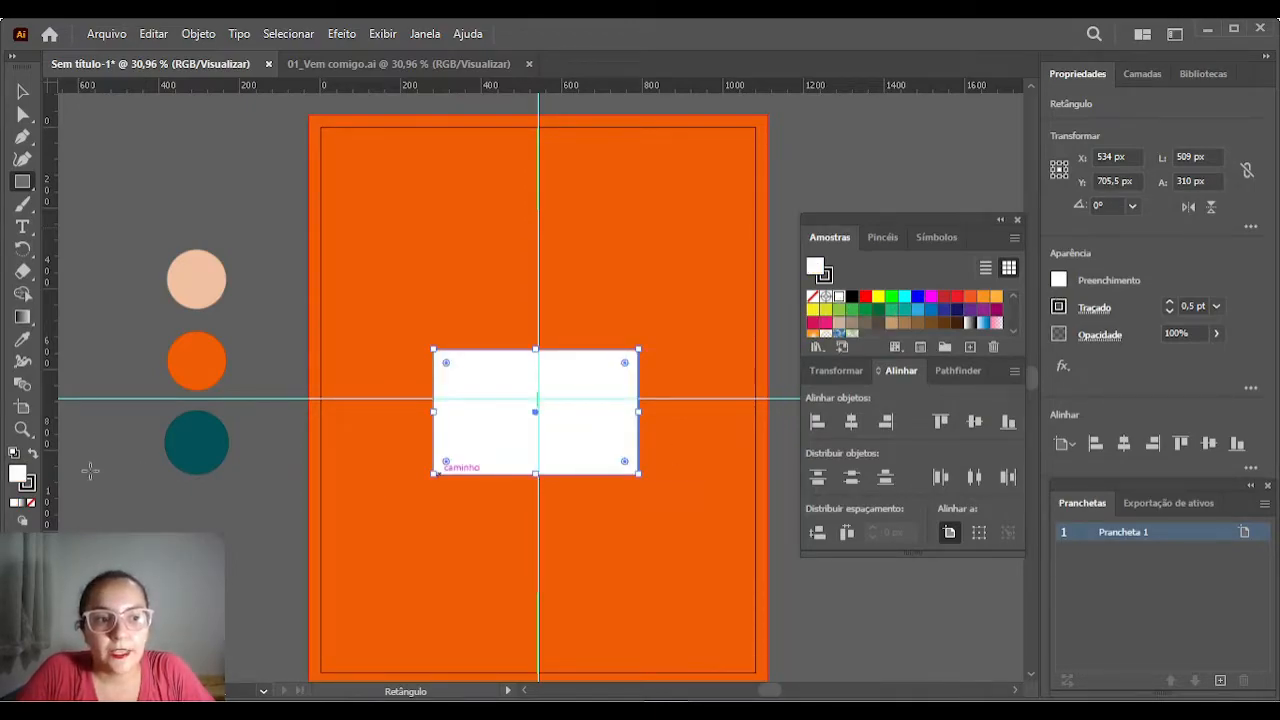
Set the white rectangle's stroke weight to 2 pt and deselect it.
left_click(1171, 304)
left_click(1170, 304)
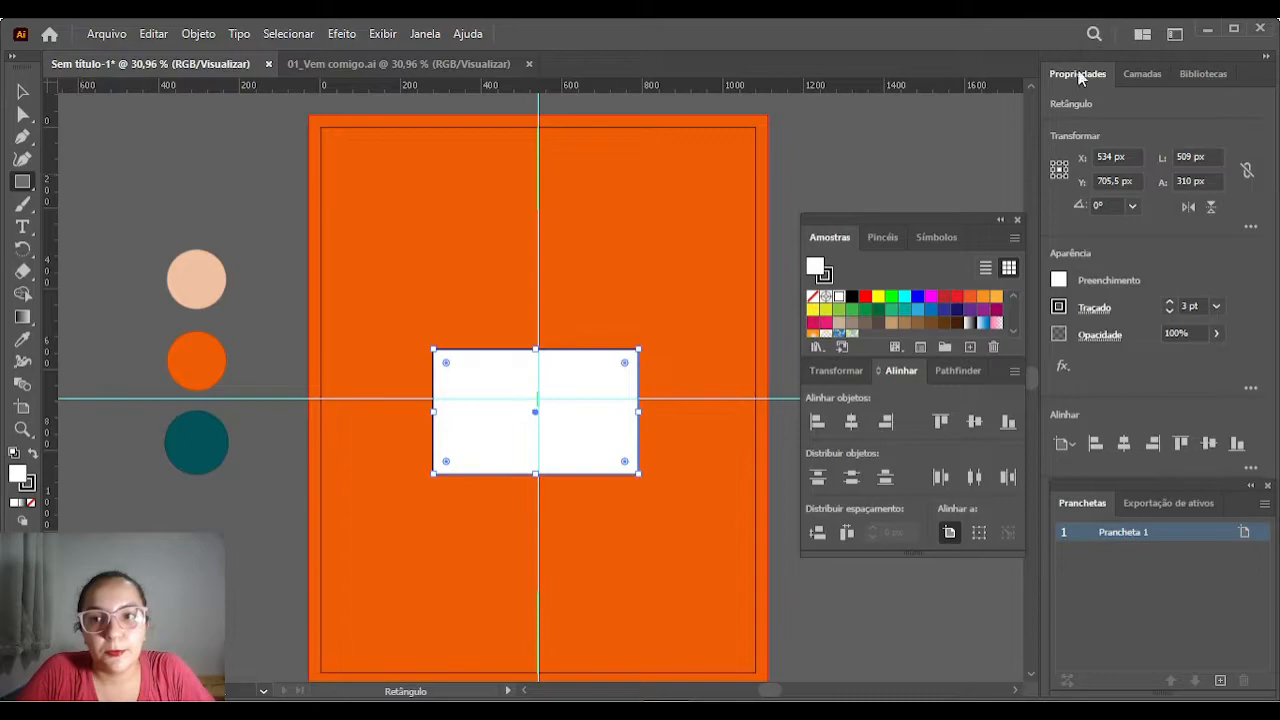
left_click(1169, 312)
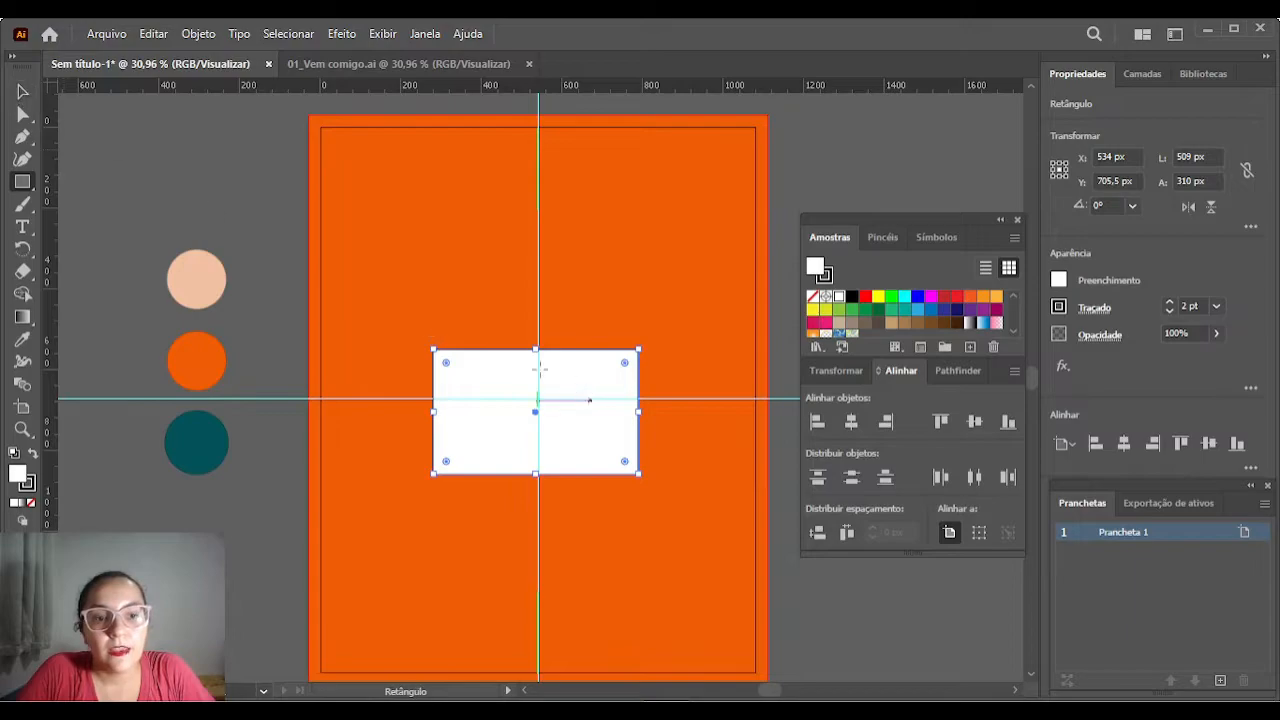
left_click(22, 91)
left_click(302, 224)
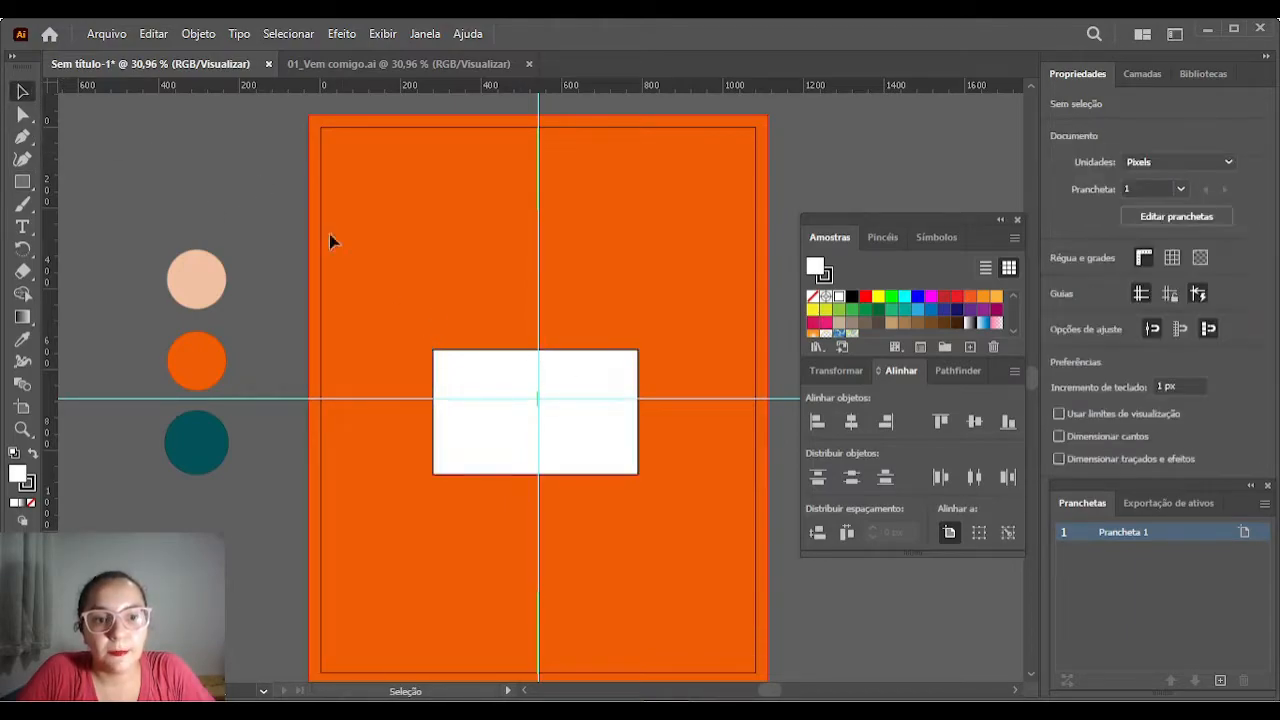
left_click(490, 366)
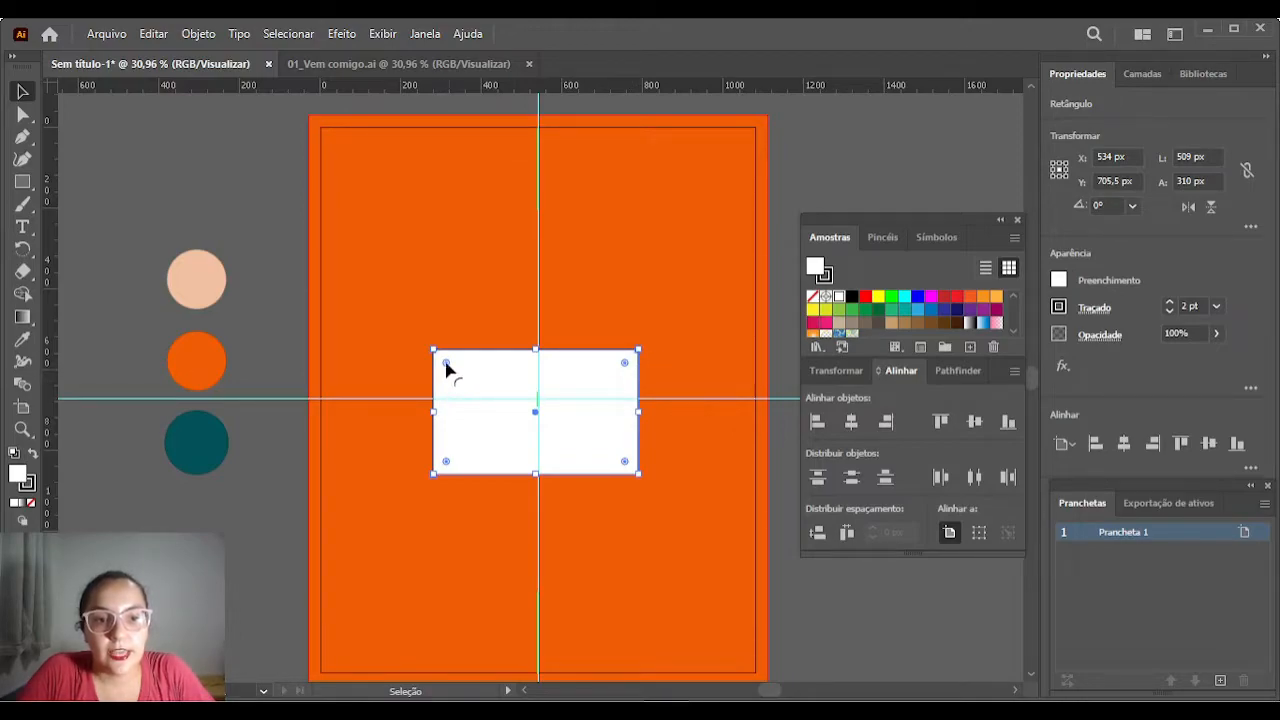
mouse_move(446, 364)
left_mouse_down()
mouse_move(531, 406)
mouse_move(438, 368)
mouse_move(496, 375)
mouse_move(463, 362)
mouse_move(457, 372)
left_mouse_up()
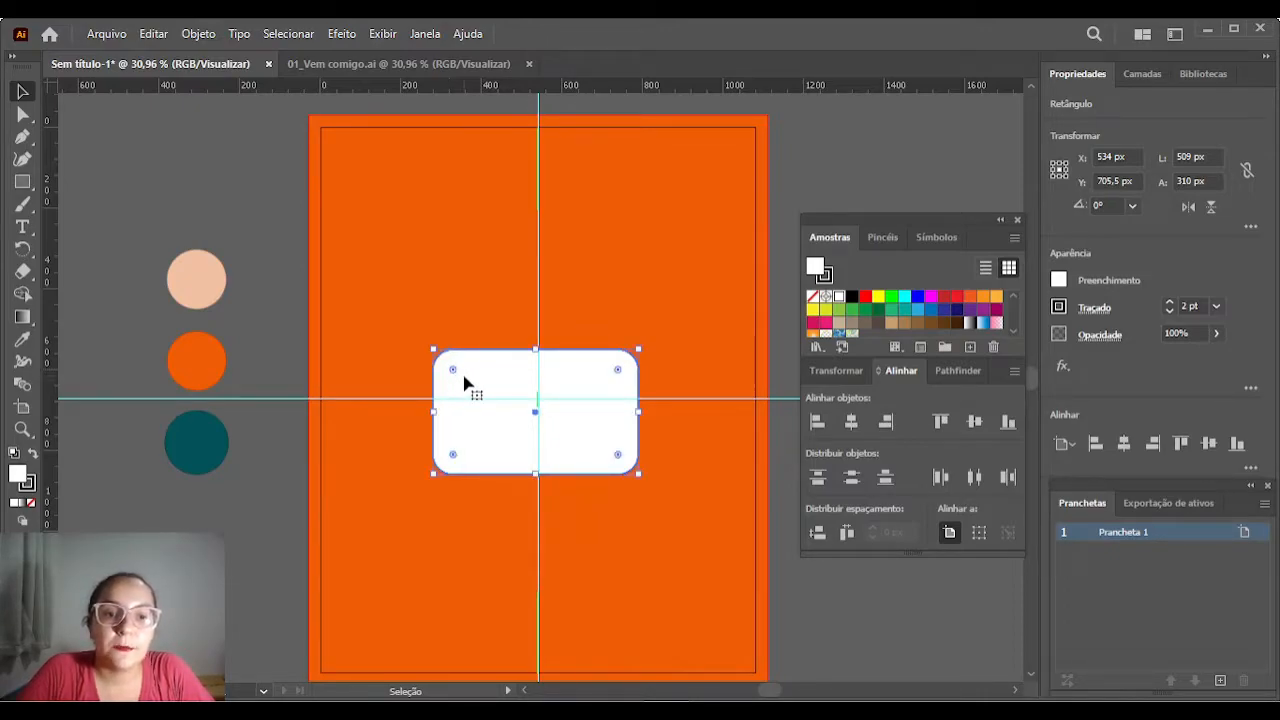
left_click_drag(452, 375, 418, 351)
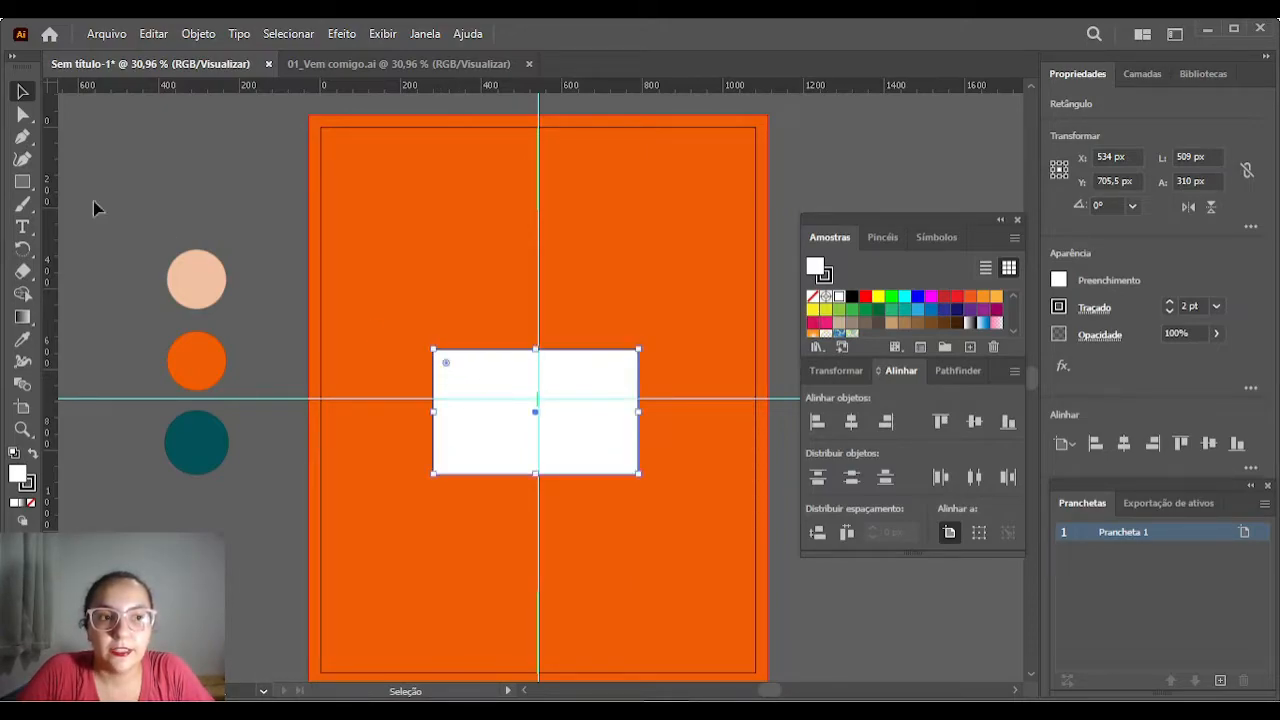
Round all four corners of the white rectangle and centre it on the crossing of the guides.
left_click(23, 113)
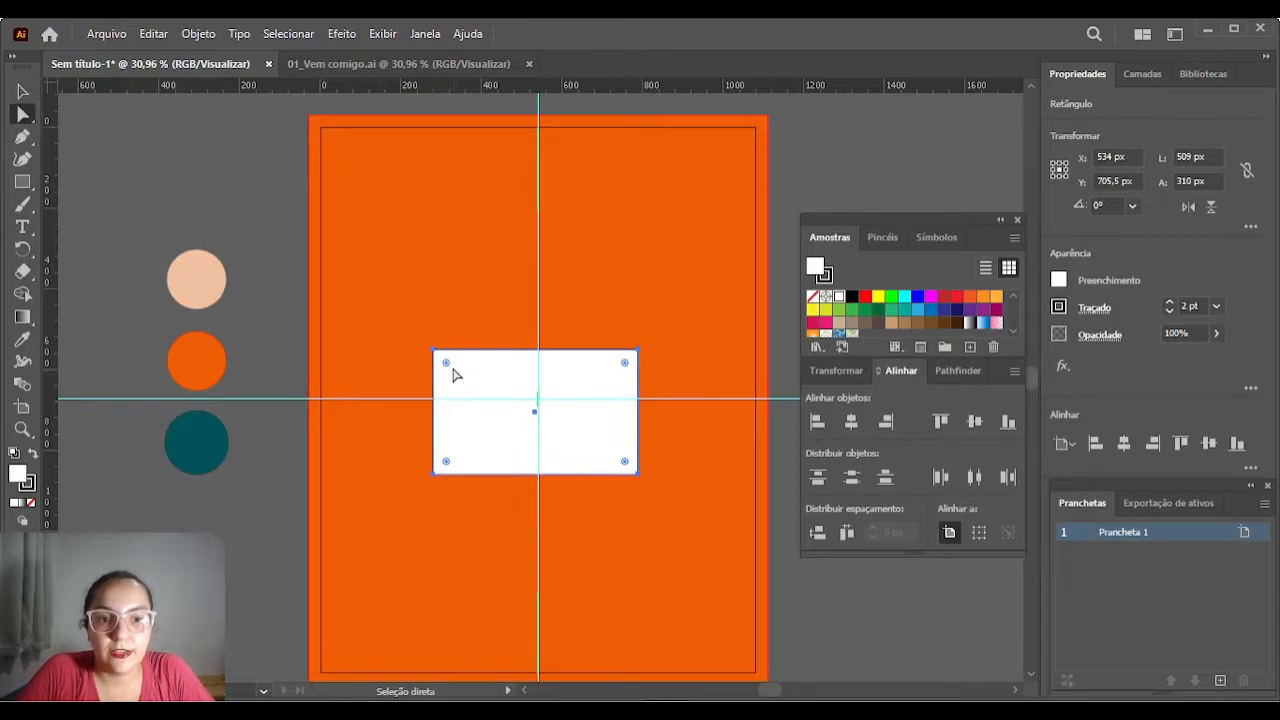
left_click_drag(447, 368, 517, 399)
left_click(22, 91)
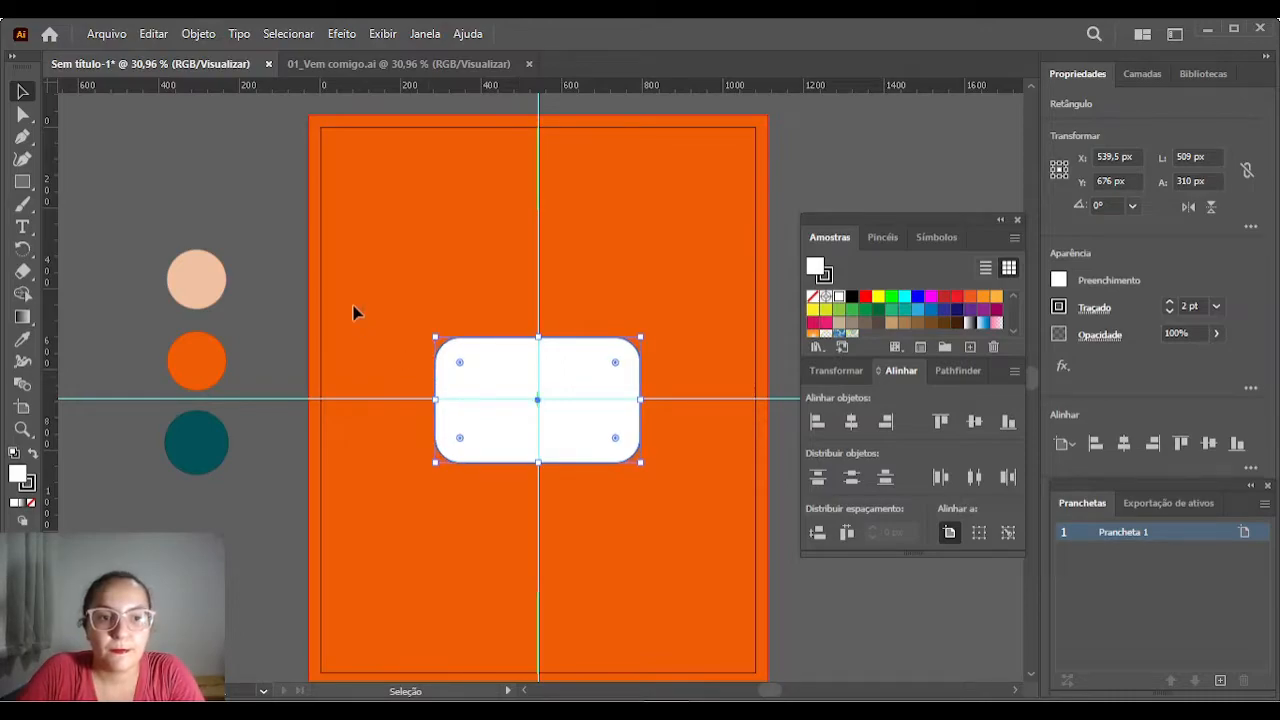
left_click(269, 263)
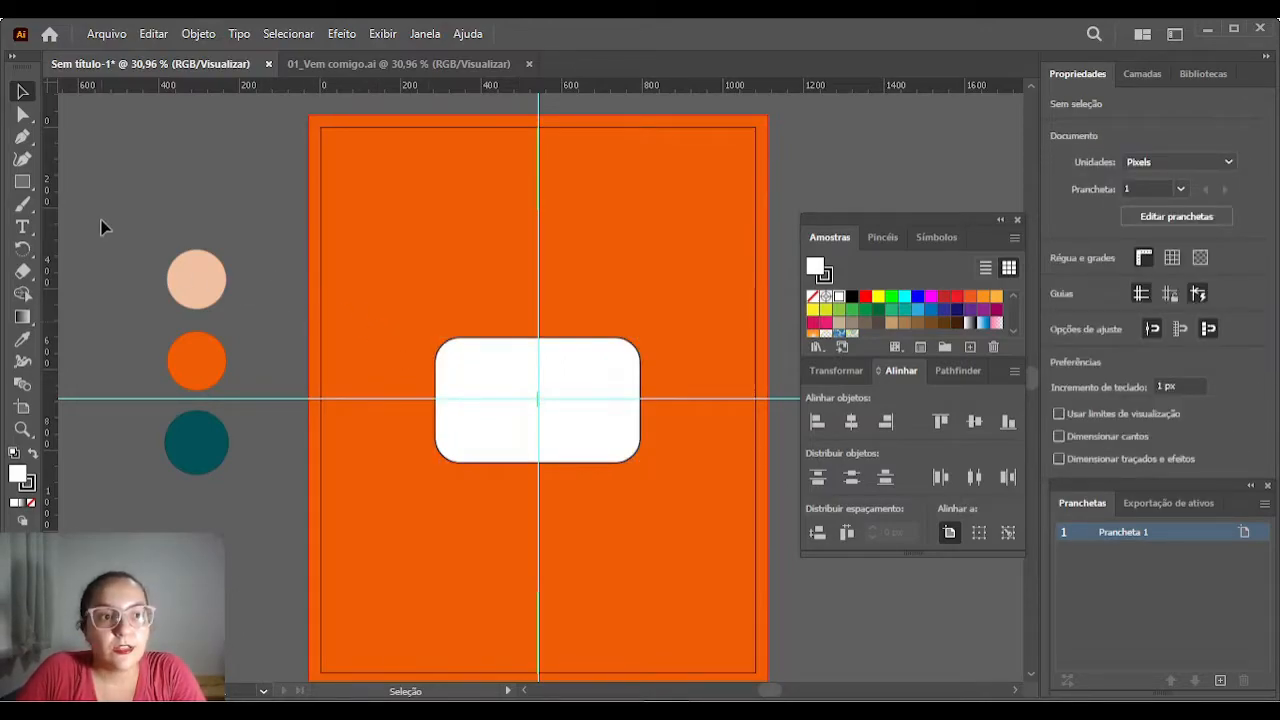
Duplicate the rounded rectangle above the original and shorten the copy to about 139 px high.
left_click(466, 372)
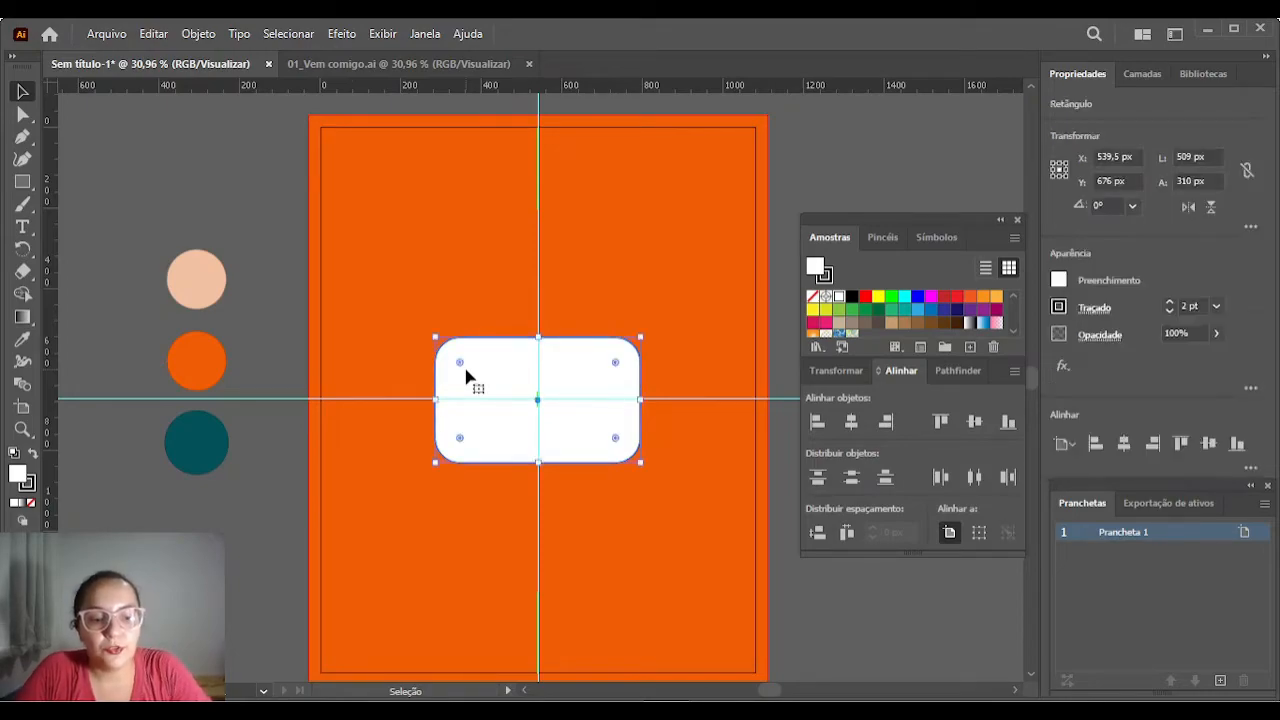
left_click_drag(469, 381, 471, 333)
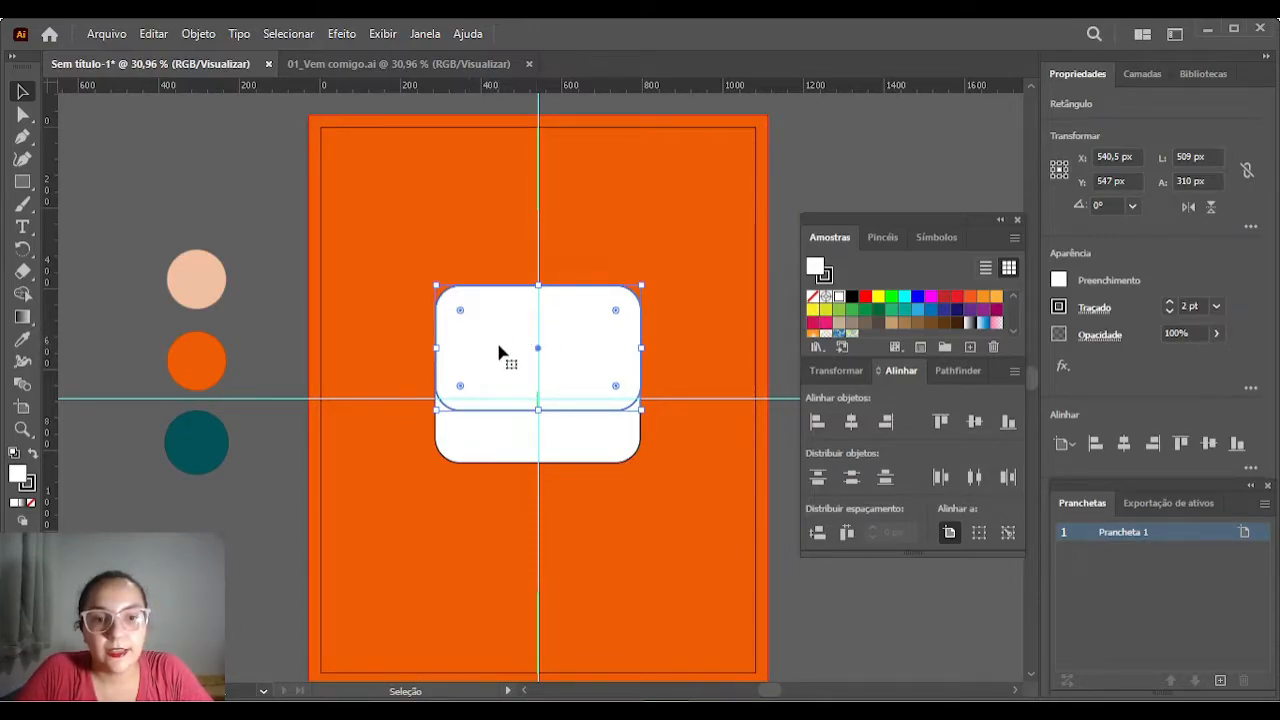
left_click_drag(503, 362, 535, 331)
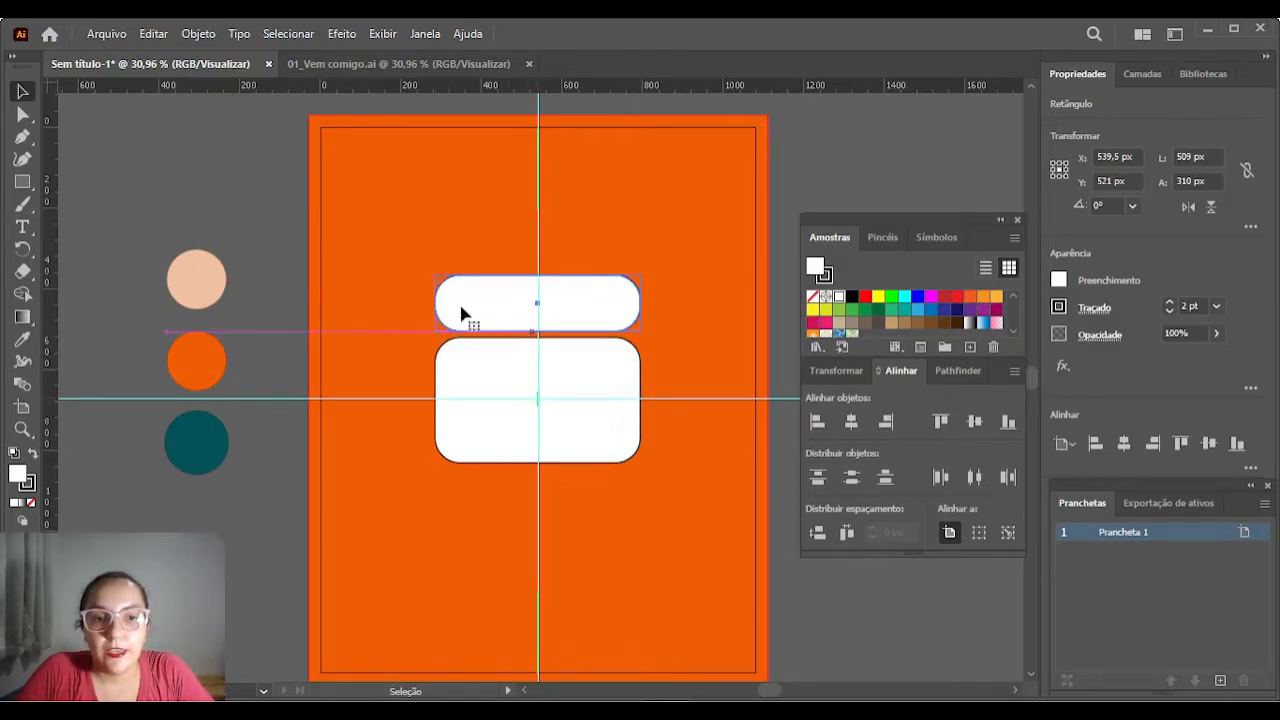
Tighten the copy's corner radius, scale it to about 359 x 97 px and overlap it on the larger rectangle's top edge.
left_click_drag(461, 298, 457, 290)
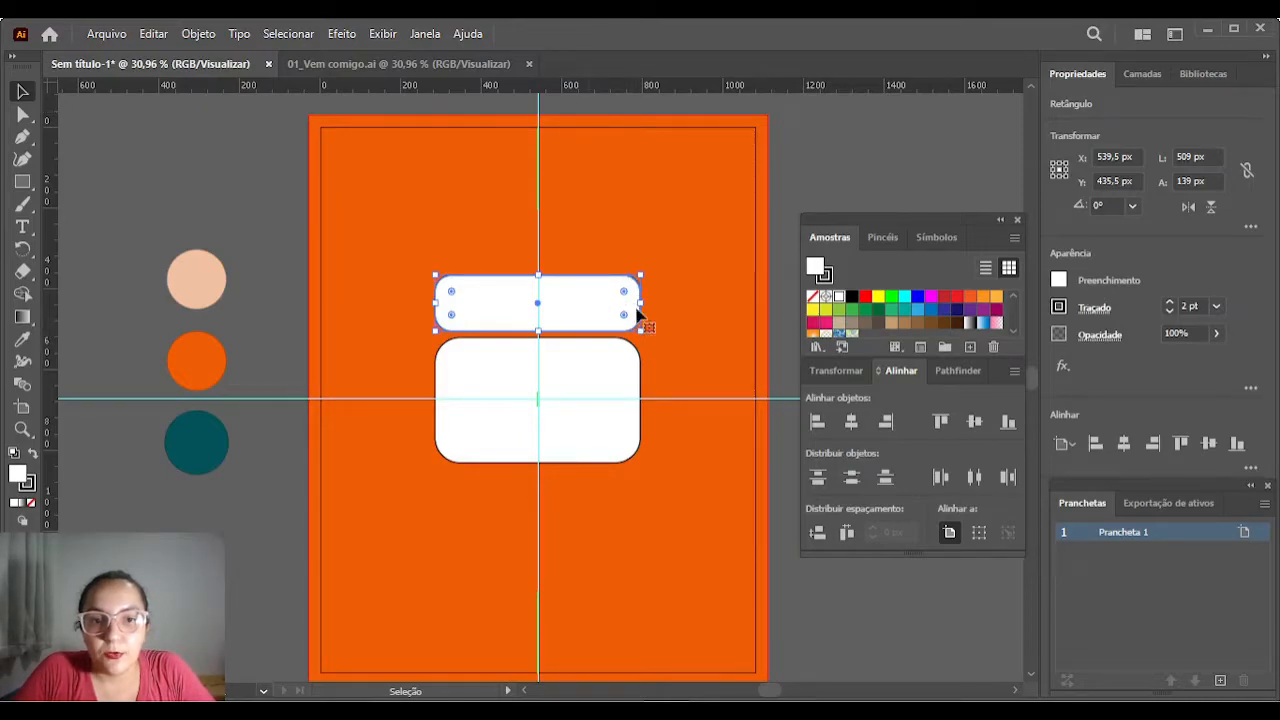
mouse_move(624, 298)
left_mouse_down()
mouse_move(637, 277)
mouse_move(597, 283)
mouse_move(611, 284)
left_mouse_up()
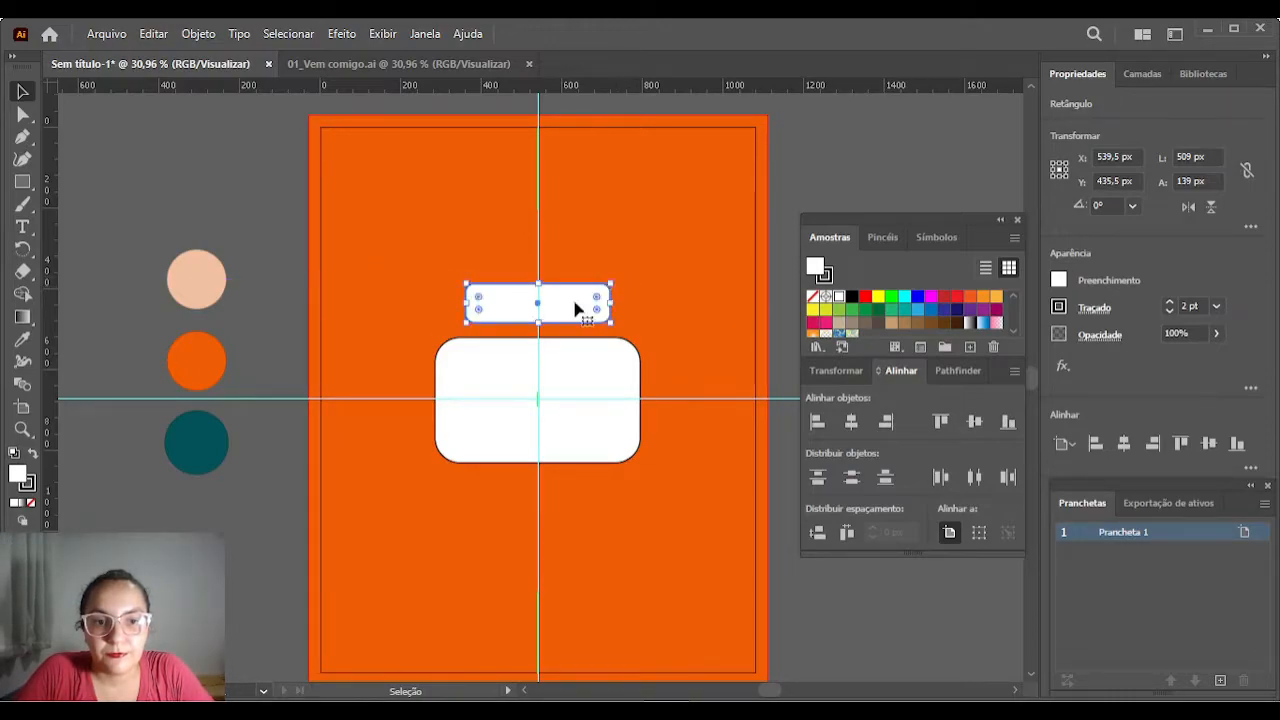
left_click_drag(521, 307, 520, 344)
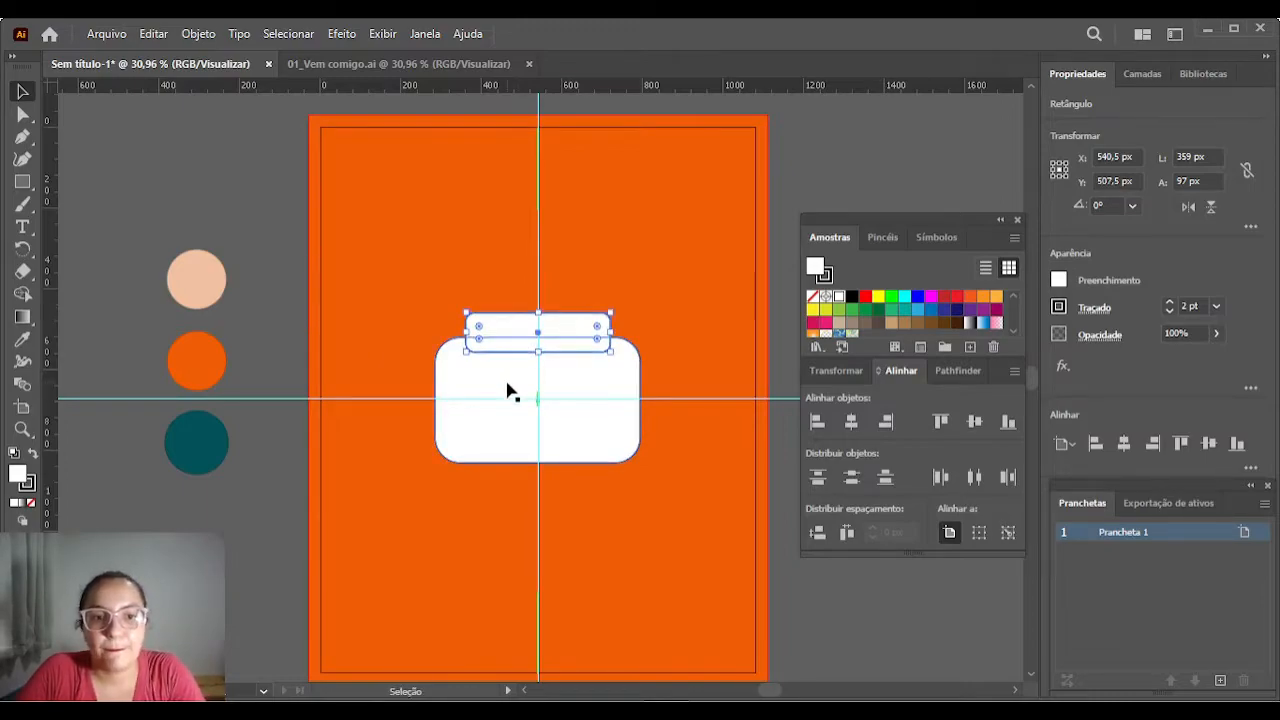
Create a colour group named Paleta from the three selected palette circles.
left_click(1060, 283)
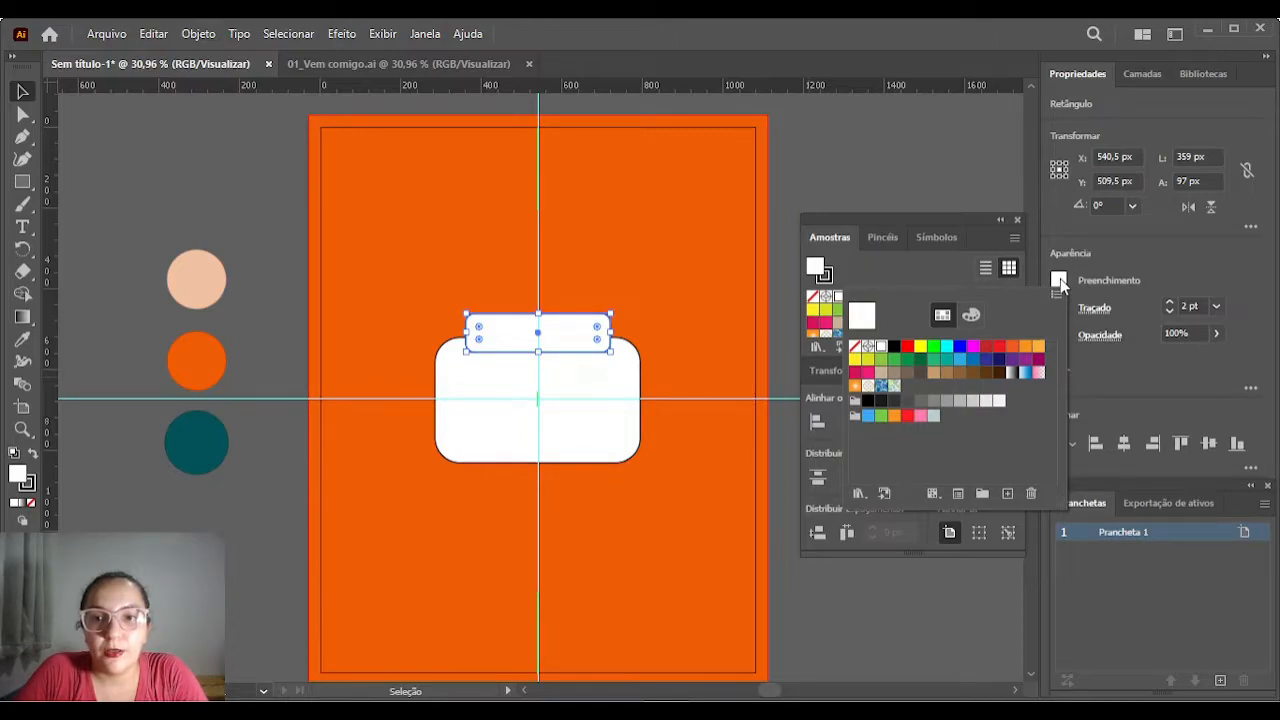
key("Escape")
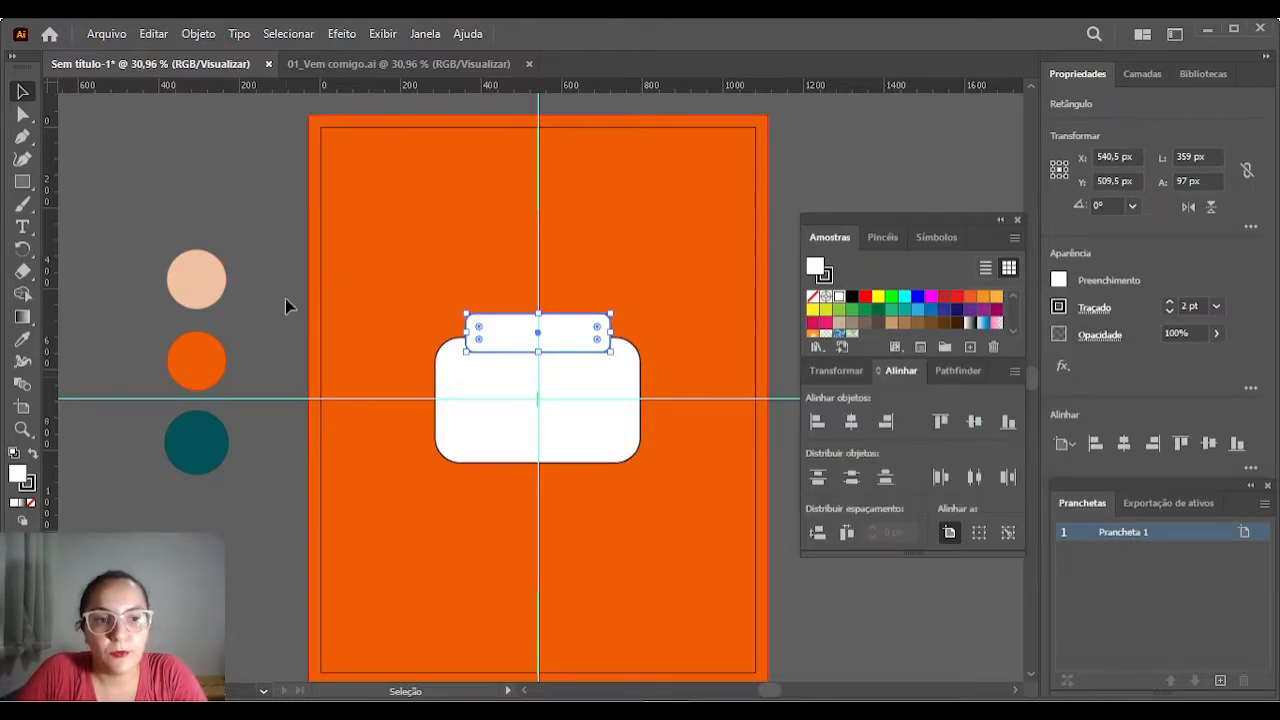
key("a")
left_click(255, 304)
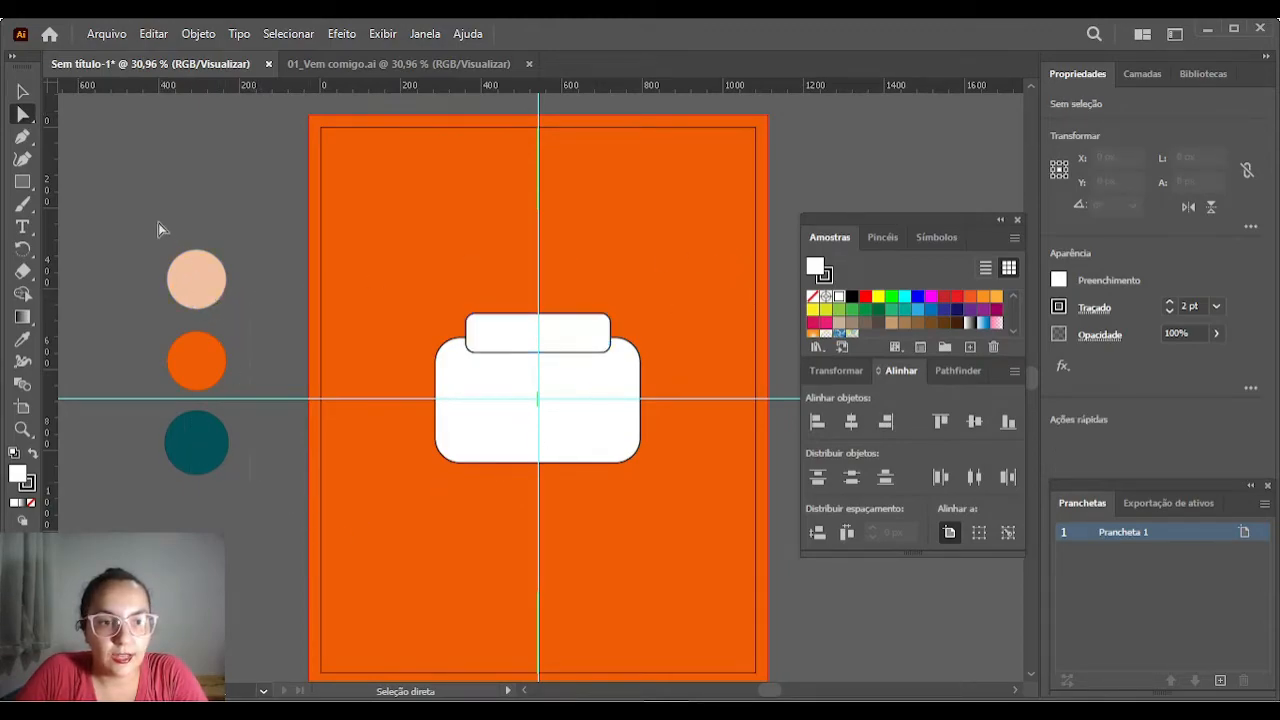
left_click_drag(161, 224, 234, 478)
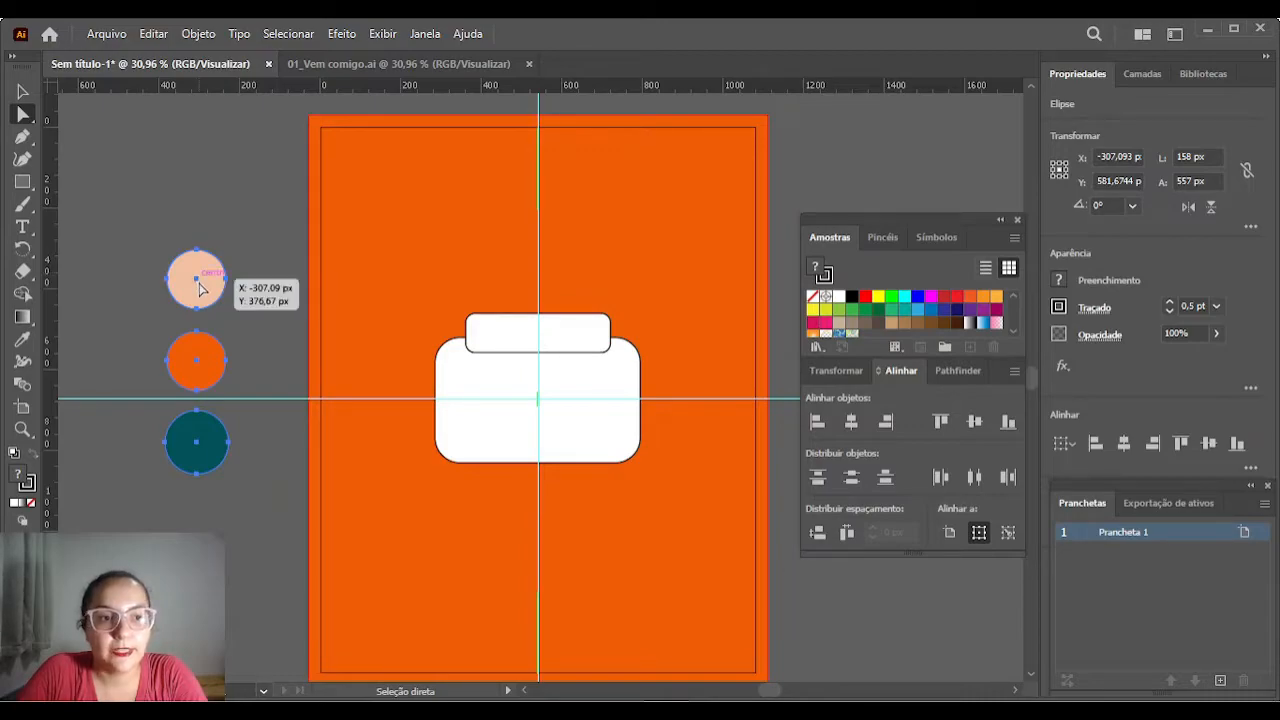
scroll(908, 301, "down", 3)
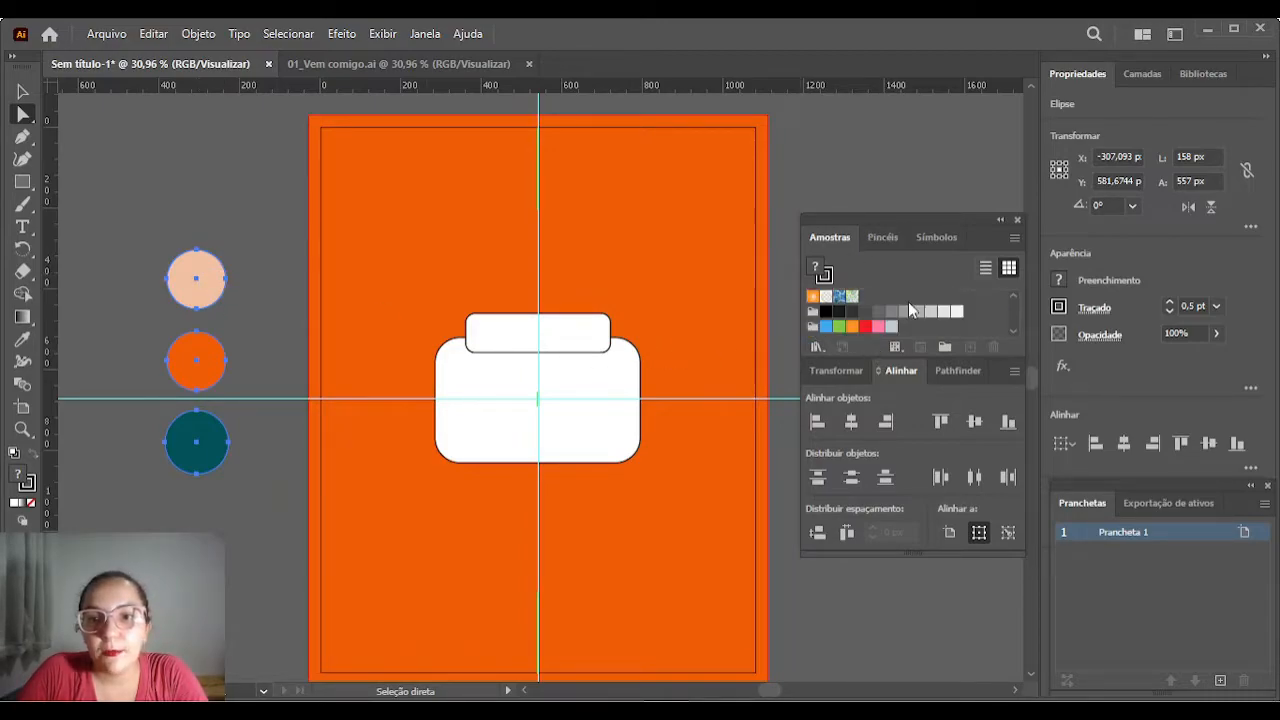
left_click(945, 348)
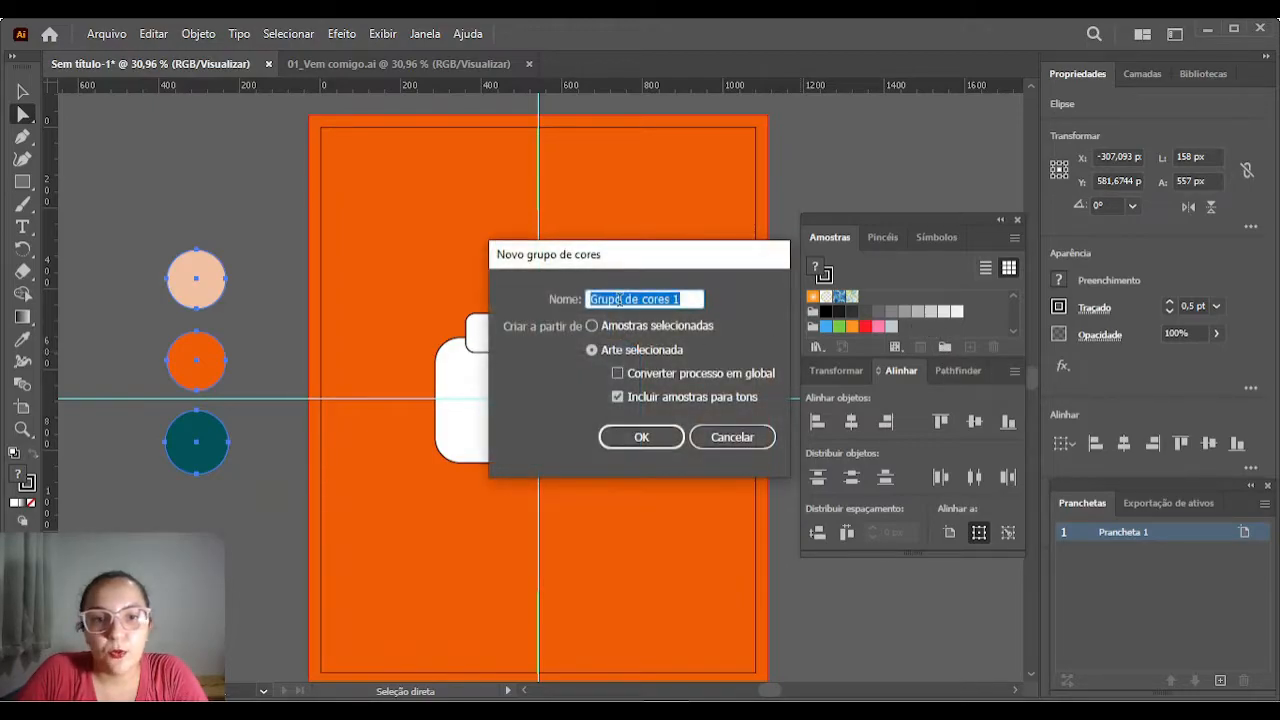
type("Paleta")
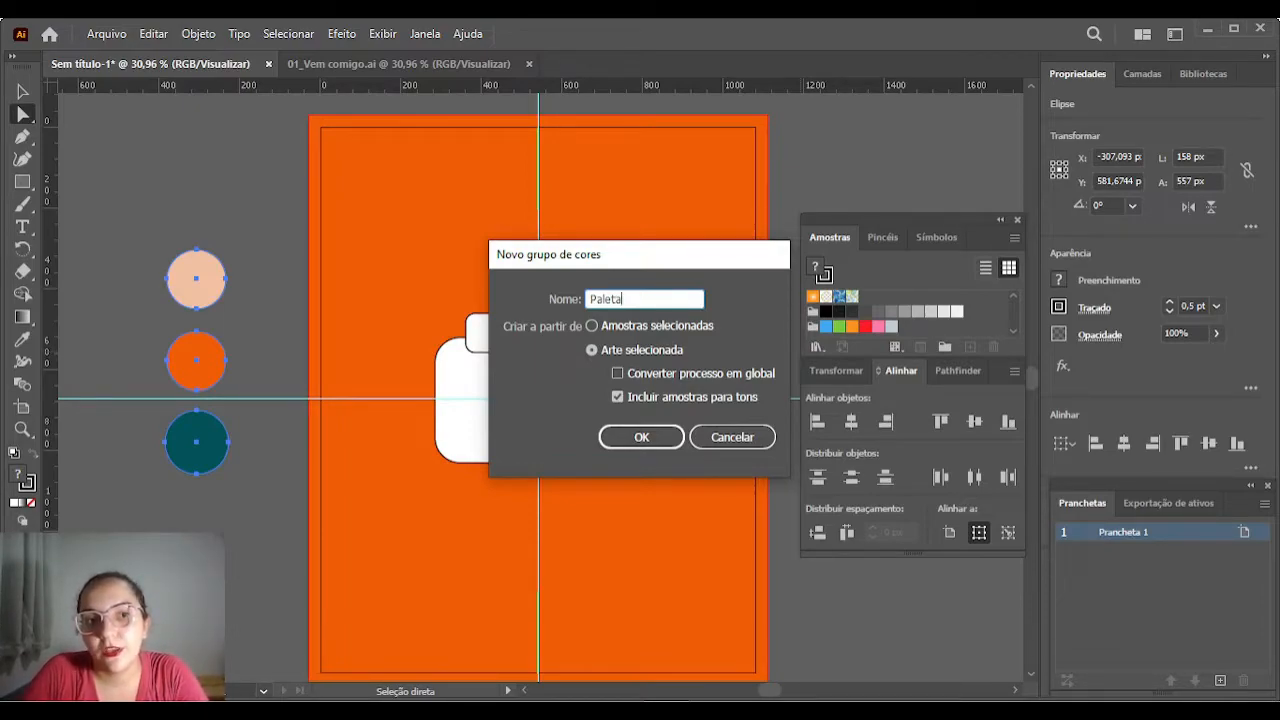
left_click(654, 442)
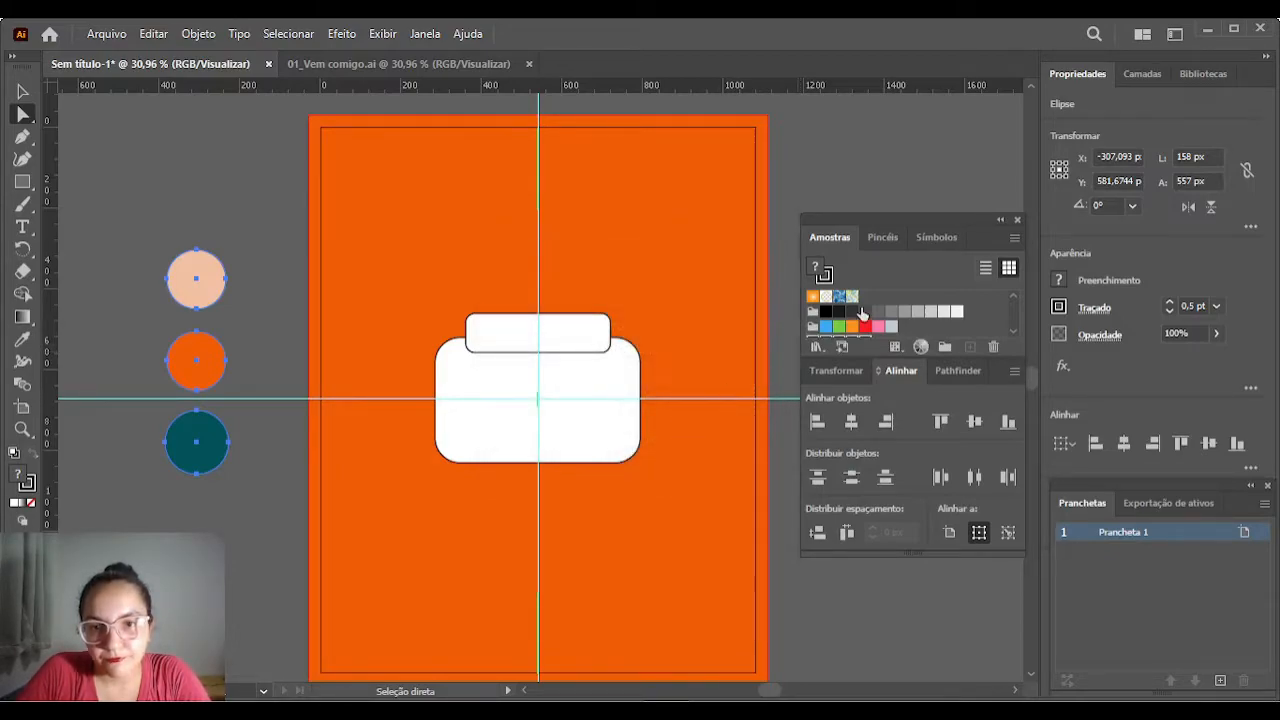
scroll(860, 316, "down", 1)
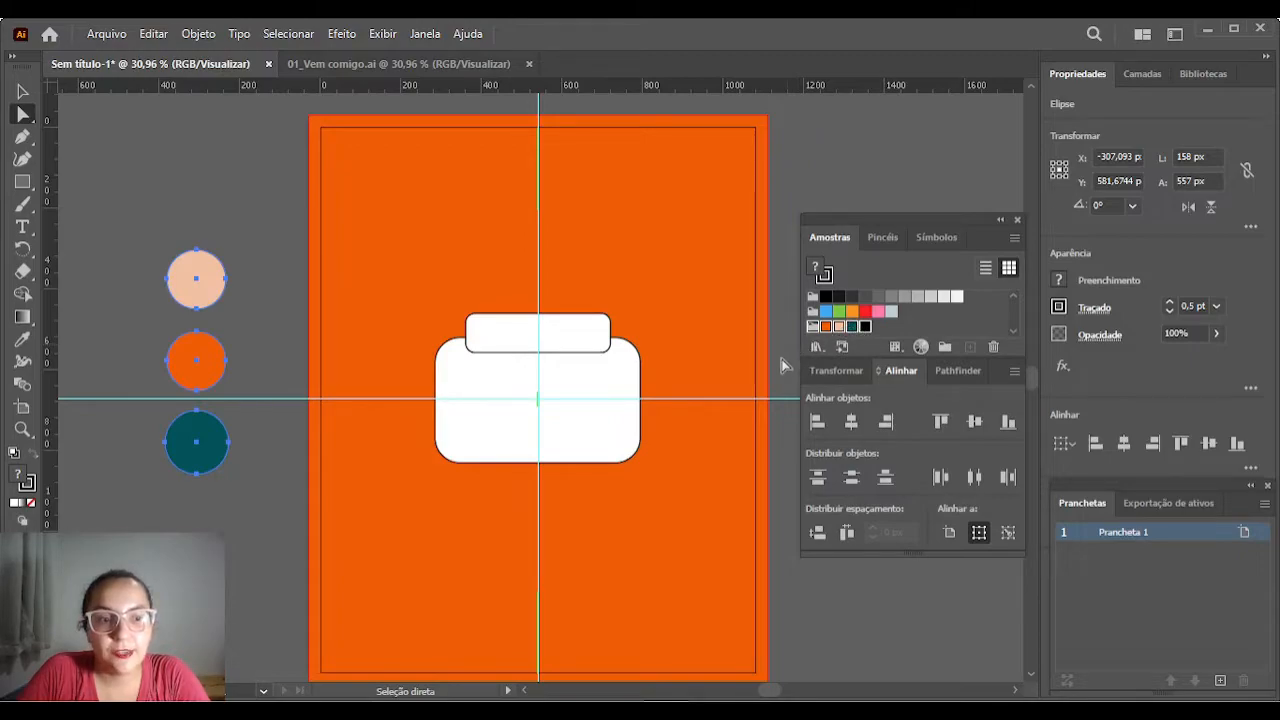
Fill the small upper rectangle with the peach swatch from the Paleta colour group and deselect it.
left_click(312, 322)
left_click(501, 323)
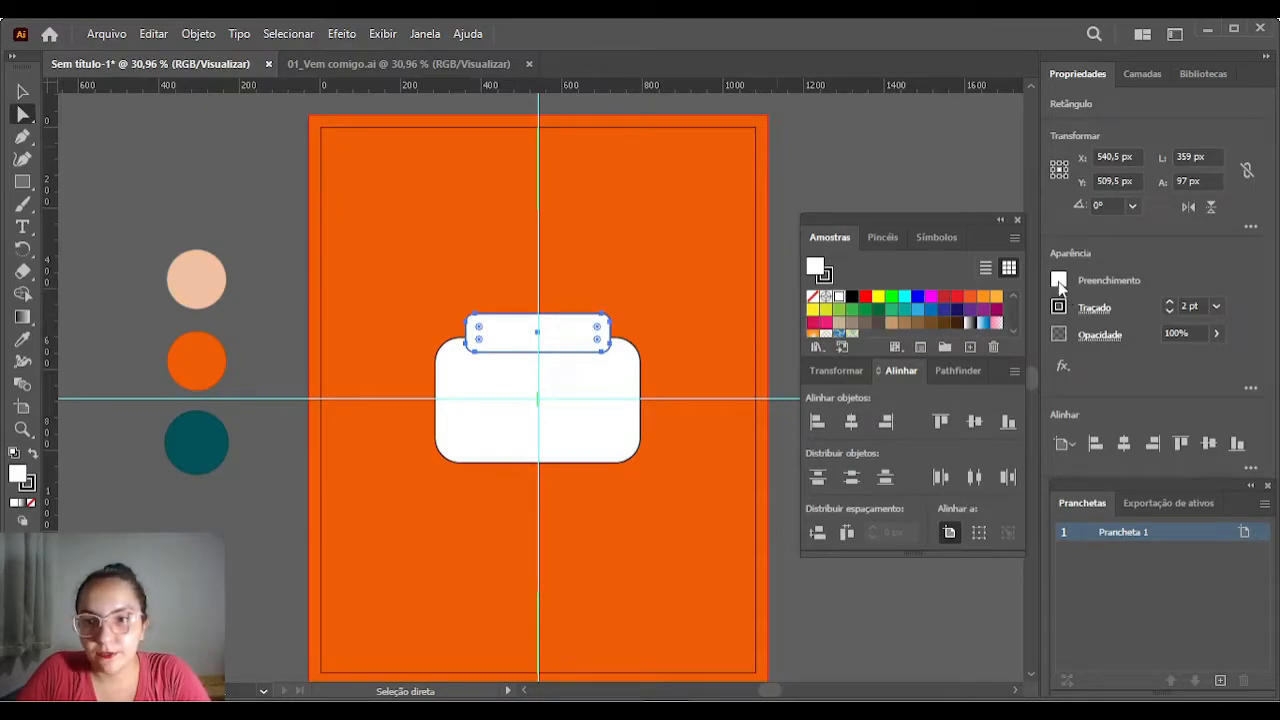
scroll(866, 310, "down", 3)
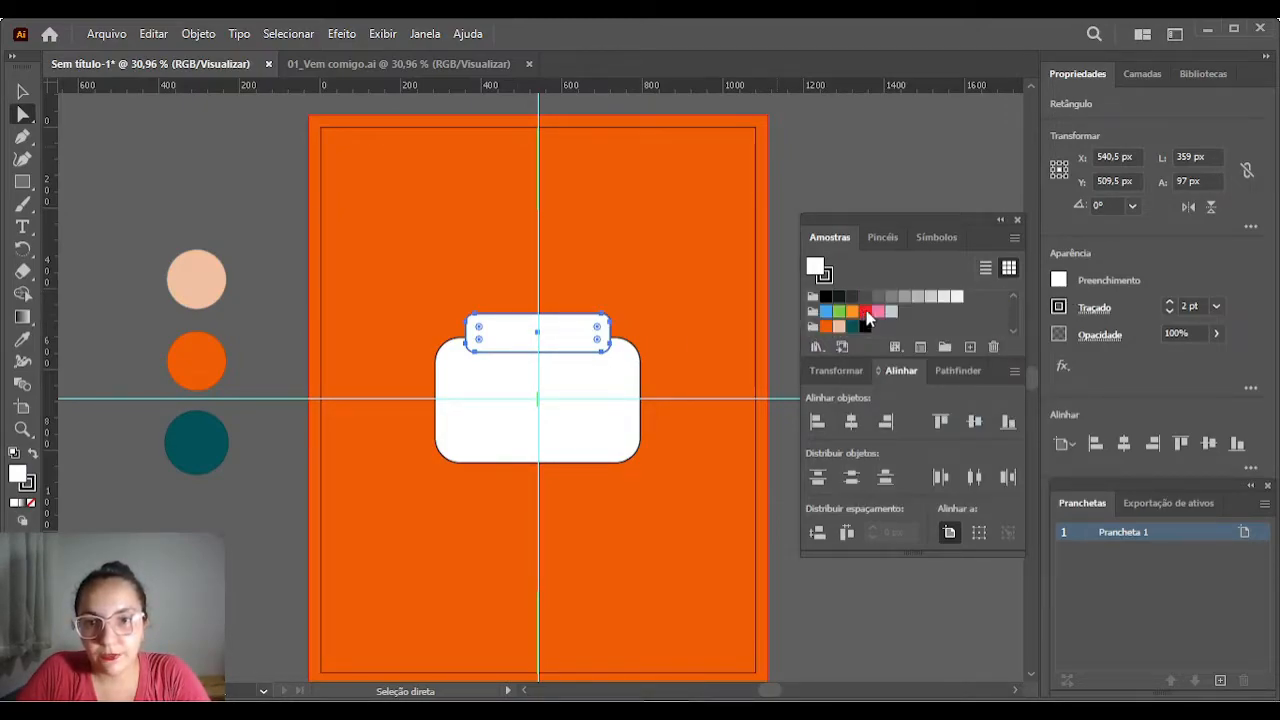
left_click(839, 326)
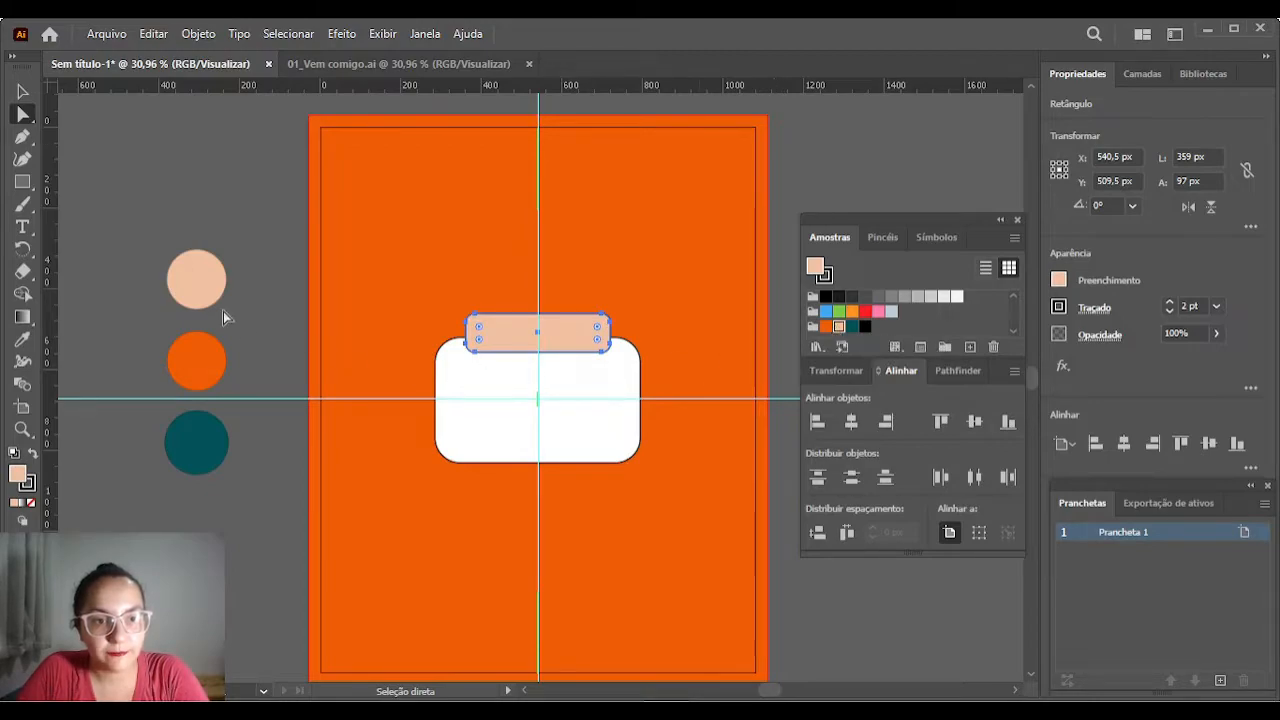
left_click(265, 313)
scroll(280, 286, "down", 1)
scroll(280, 286, "up", 1)
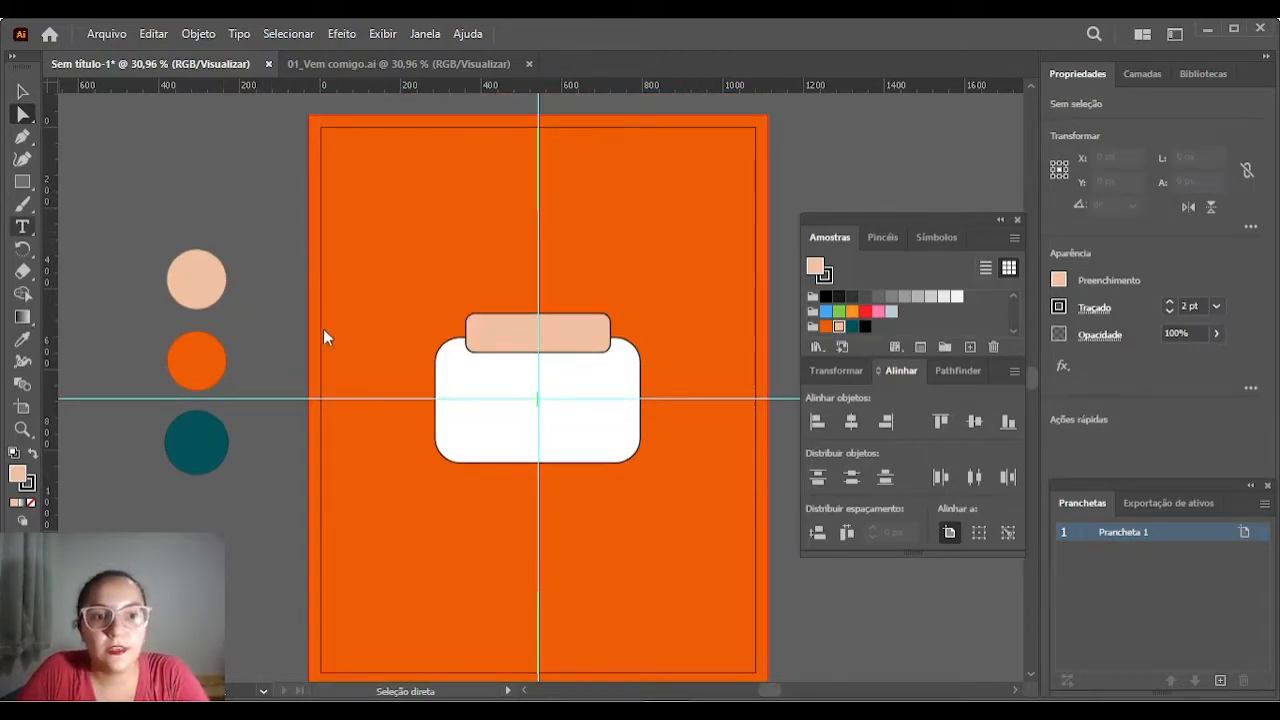
key("t")
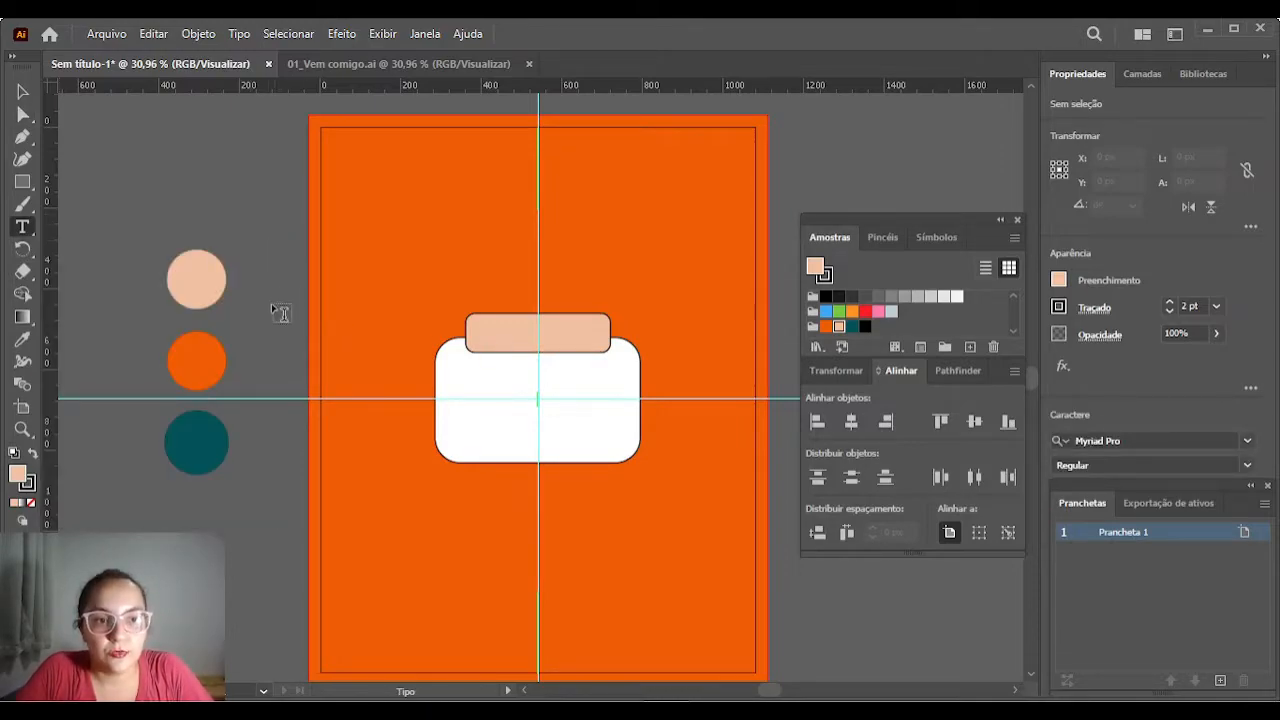
scroll(297, 319, "down", 1)
scroll(297, 319, "up", 1)
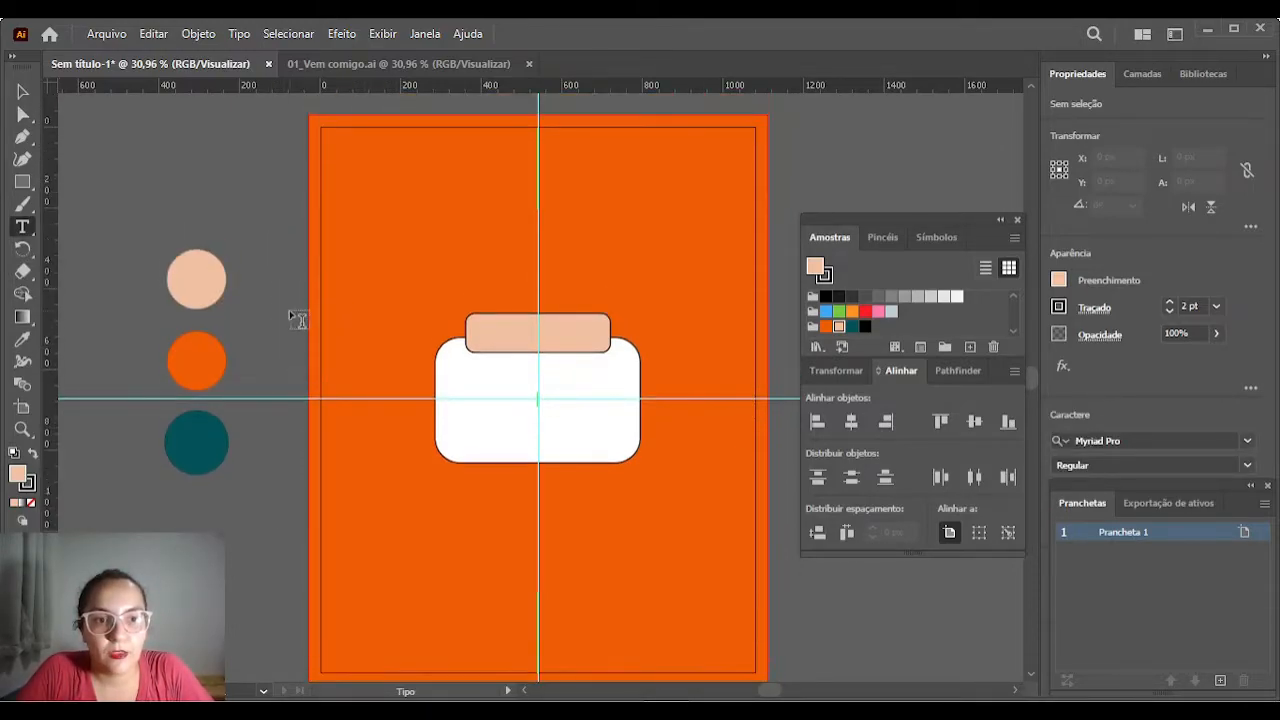
left_click(27, 97)
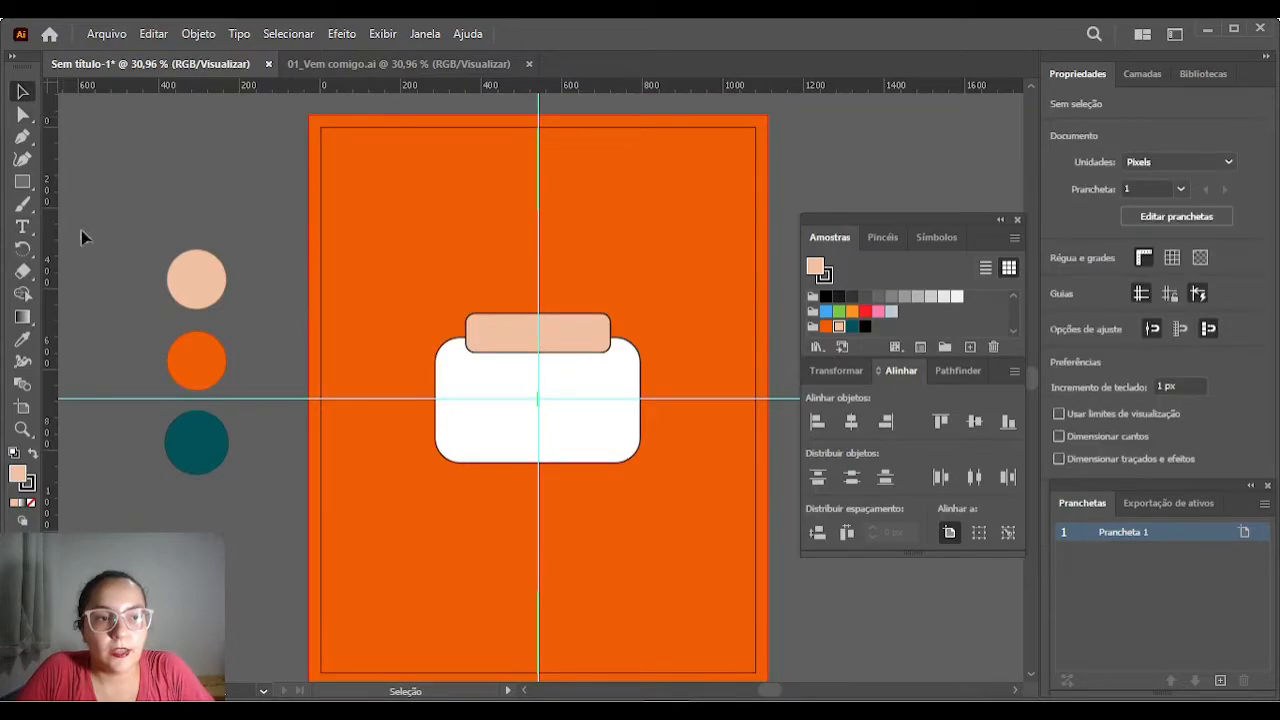
Duplicate the white rounded rectangle onto empty background above, scale the copy to about 383 x 172 px and tighten its corner radius.
left_click(20, 185)
key("v")
left_click(520, 450)
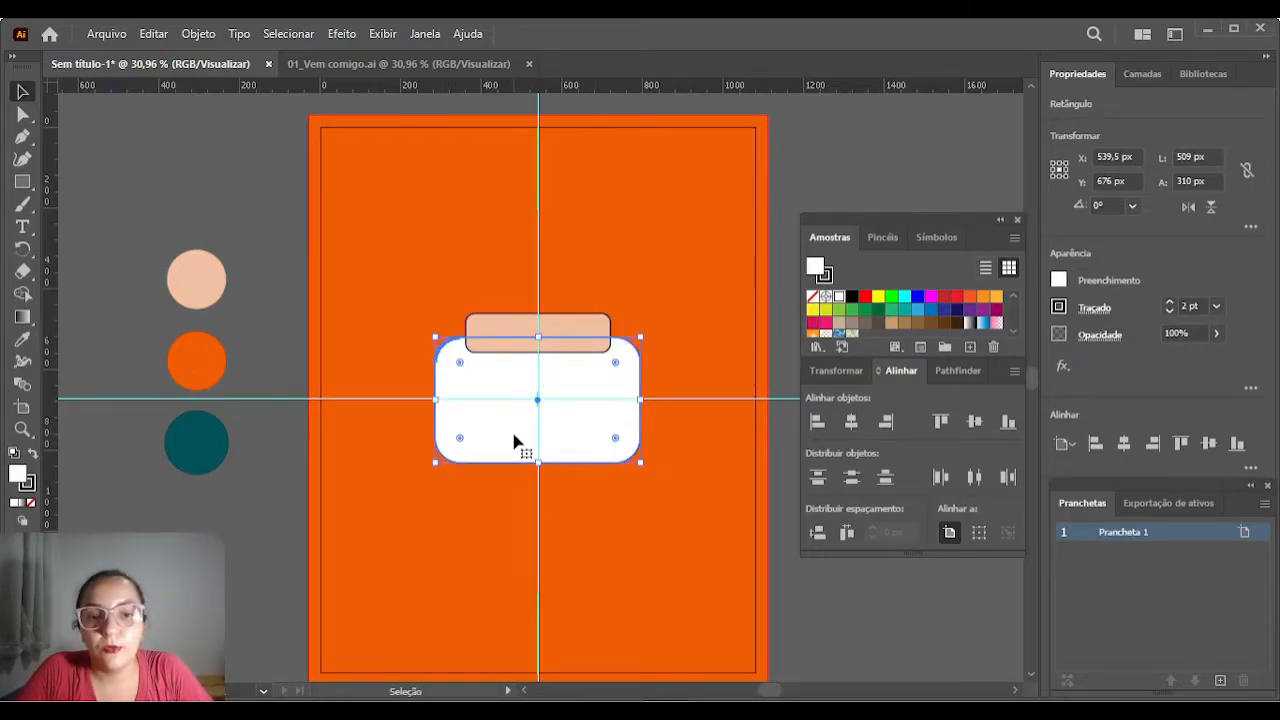
left_click_drag(514, 441, 438, 277)
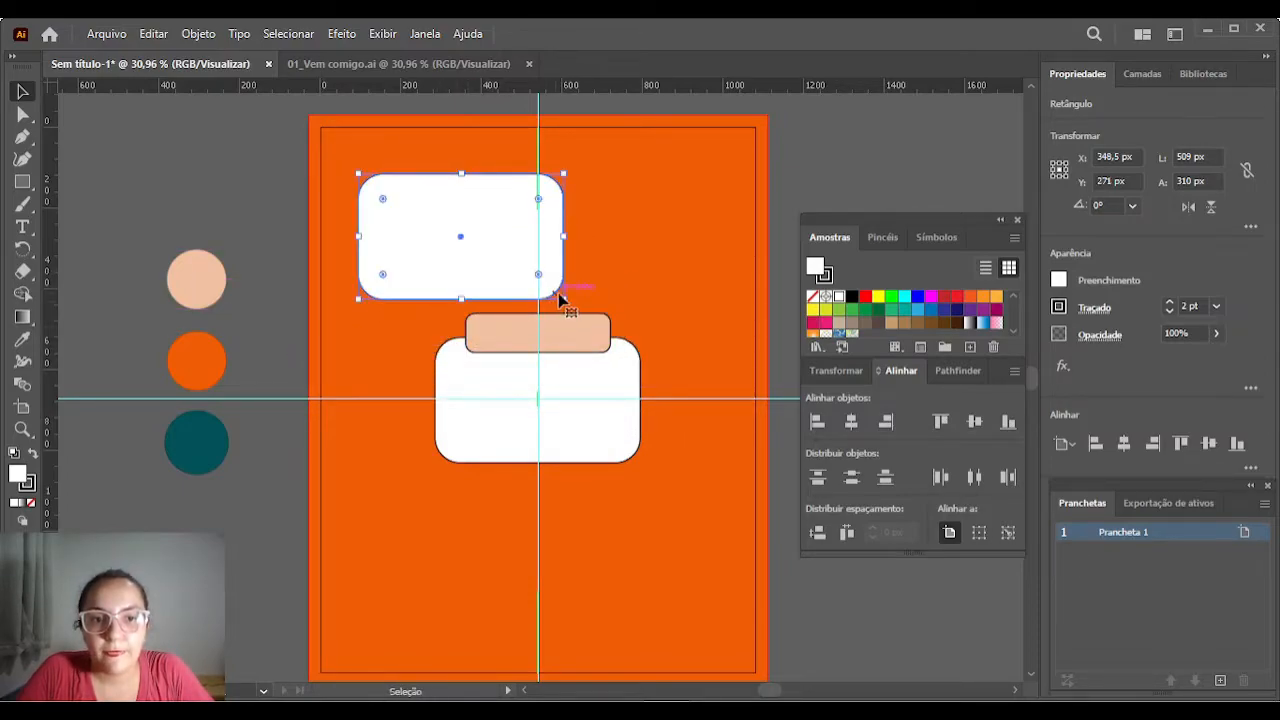
left_click_drag(556, 297, 528, 268)
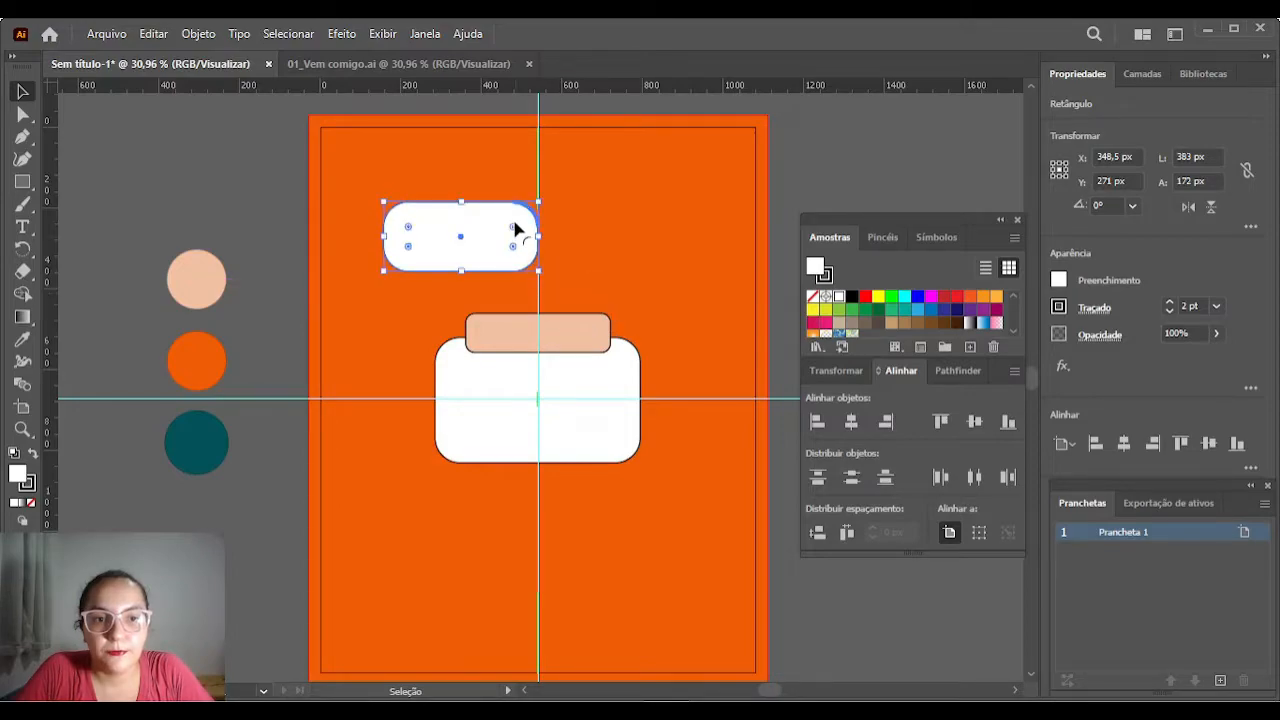
left_click_drag(517, 223, 518, 216)
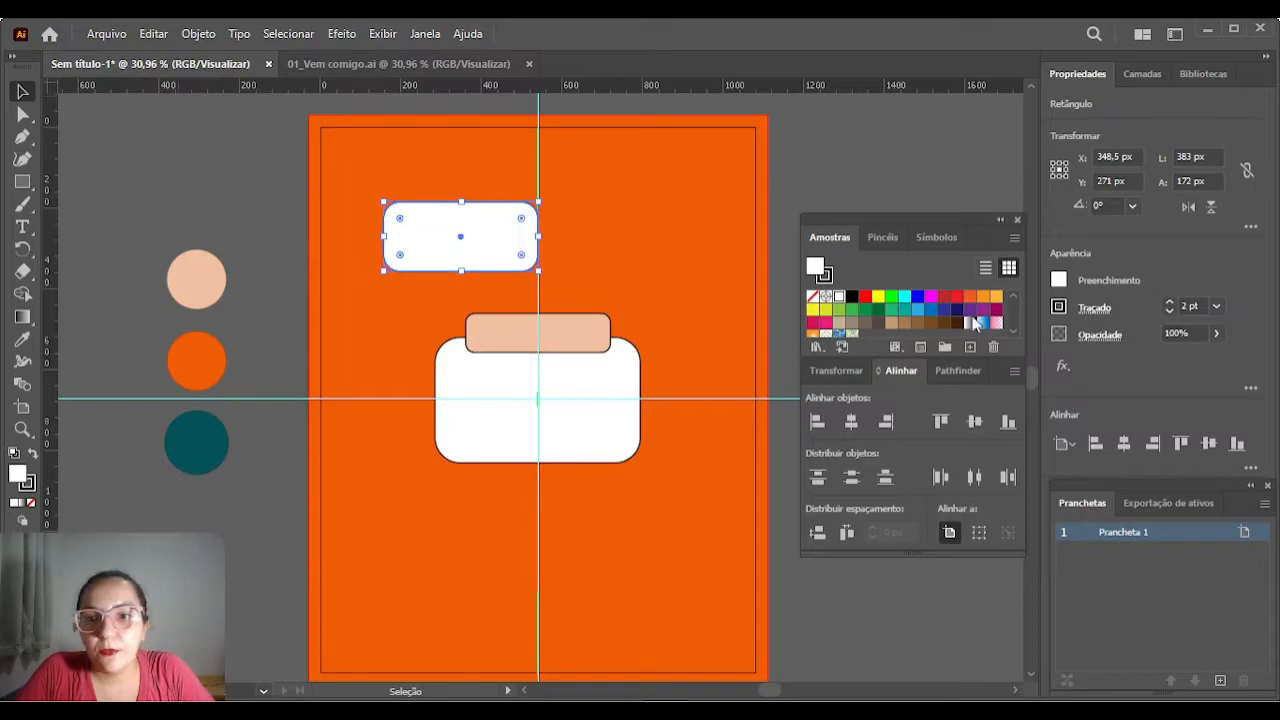
Fill the new rectangle copy with the dark teal swatch from the Paleta colour group and deselect it.
scroll(944, 307, "down", 3)
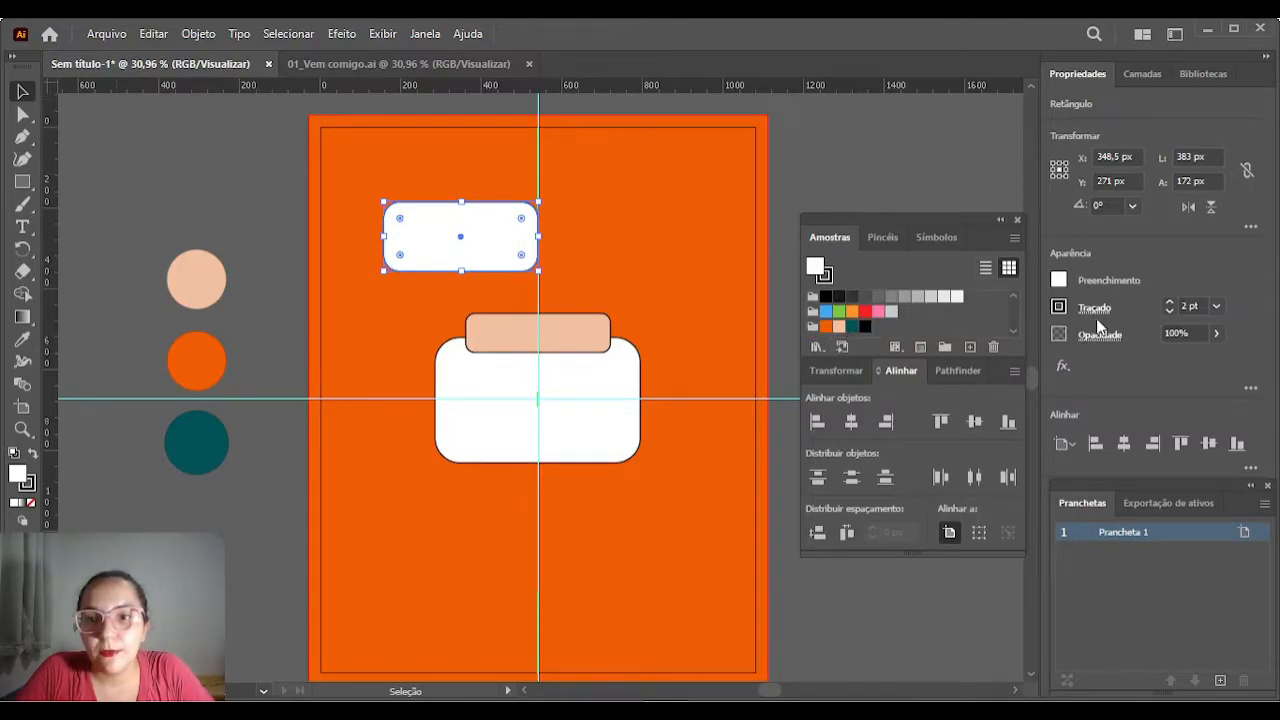
left_click(1059, 280)
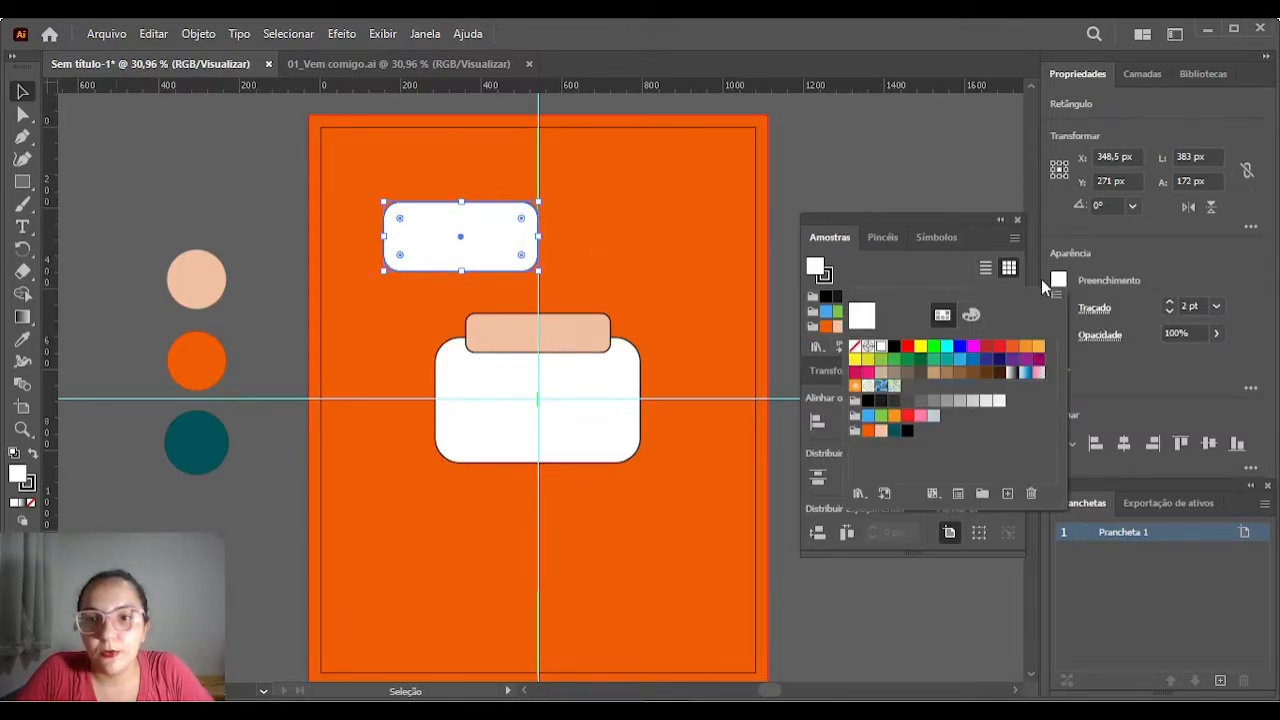
left_click(897, 430)
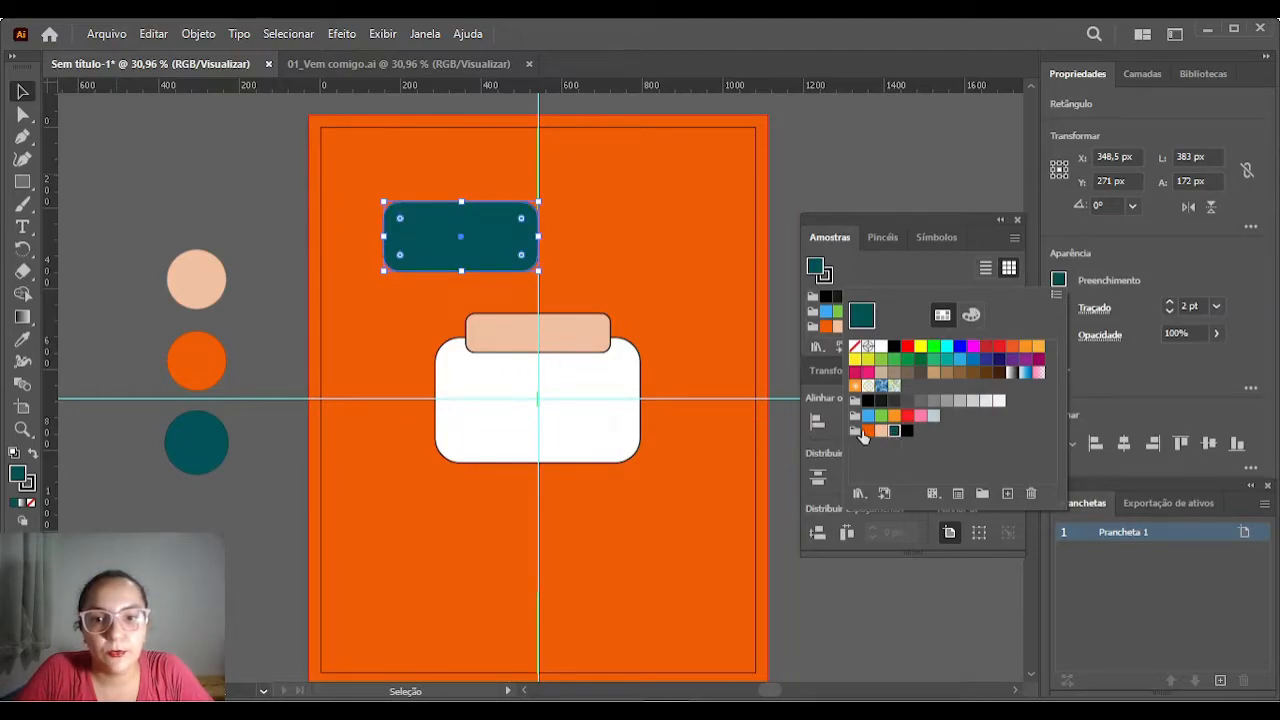
left_click(243, 194)
left_click(267, 218)
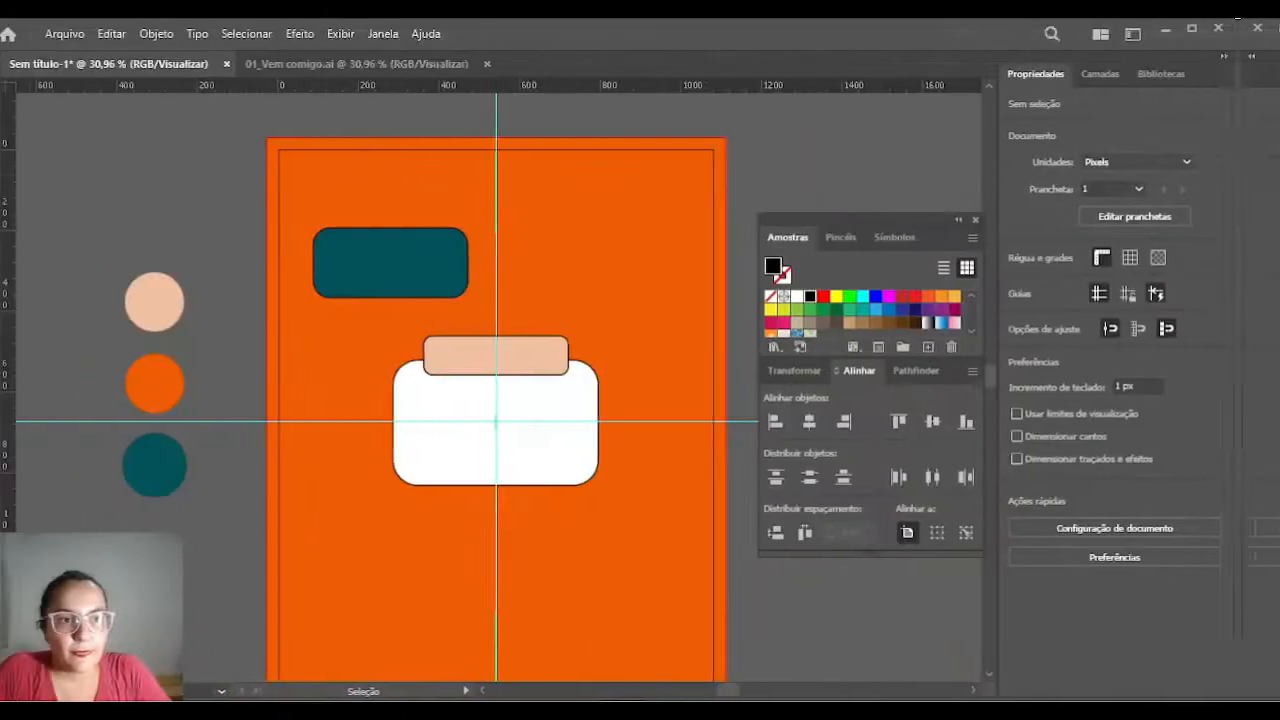
Create an area text frame about 374 x 147 px beside the artboard and move it onto the white rounded rectangle.
key("t")
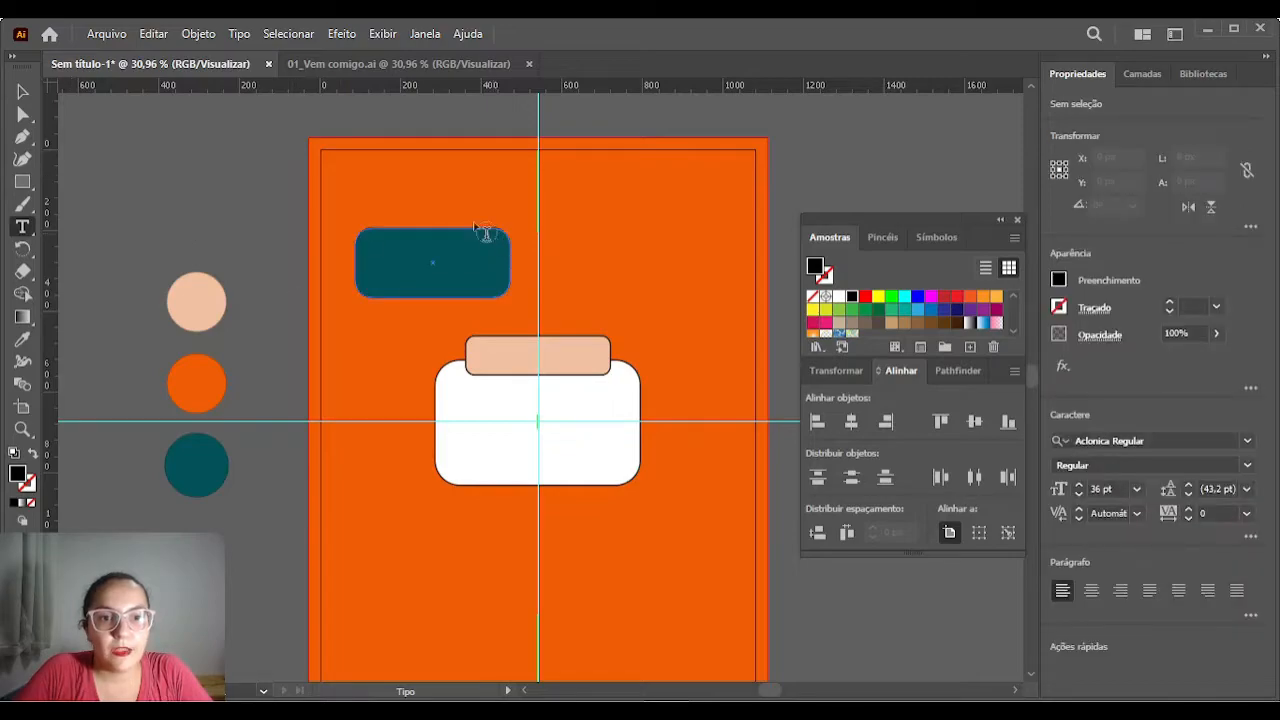
left_click_drag(119, 163, 271, 222)
left_click(22, 91)
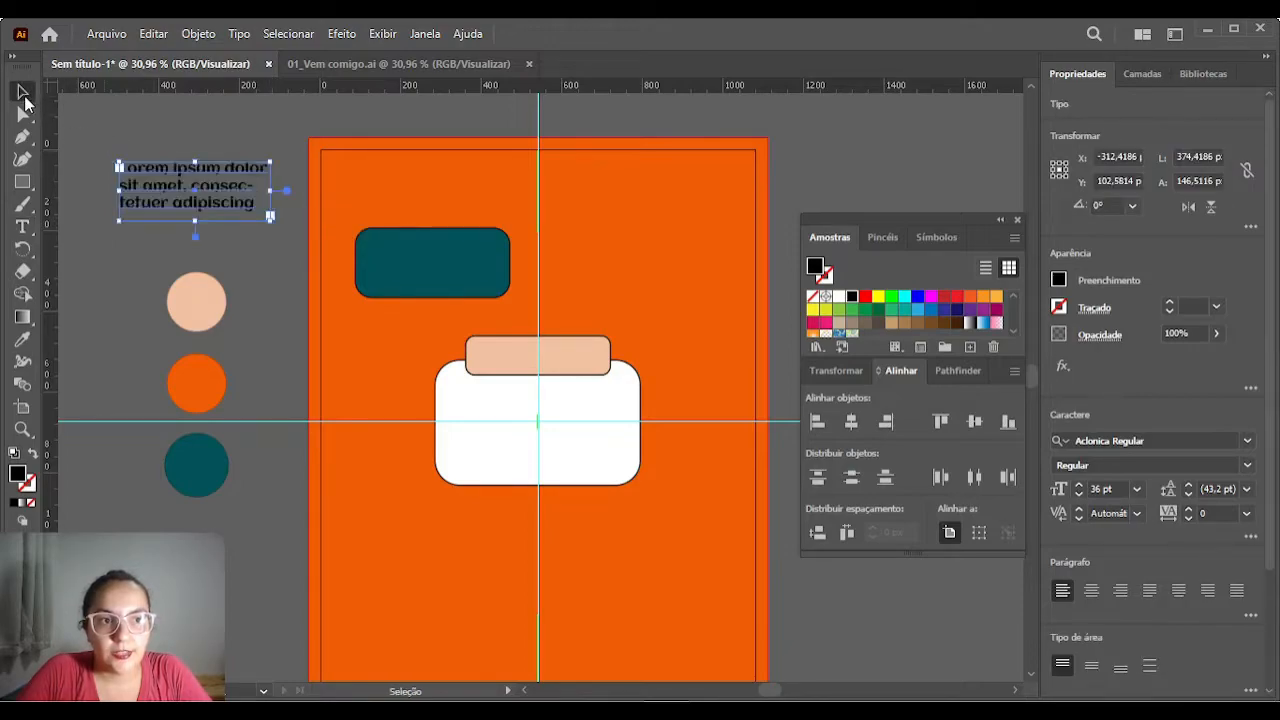
left_click_drag(192, 188, 554, 417)
Set the text's font to Aclonica Regular and replace the placeholder text with "Ideias para".
left_click(1247, 440)
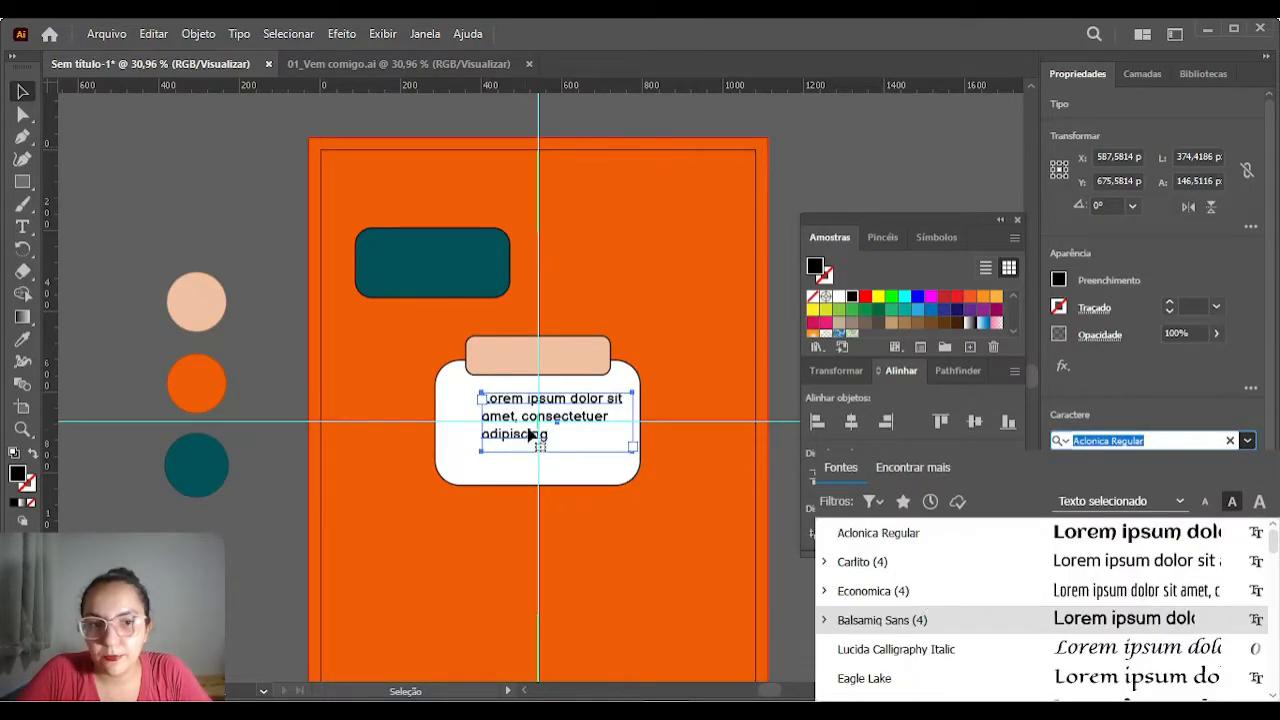
left_click(866, 534)
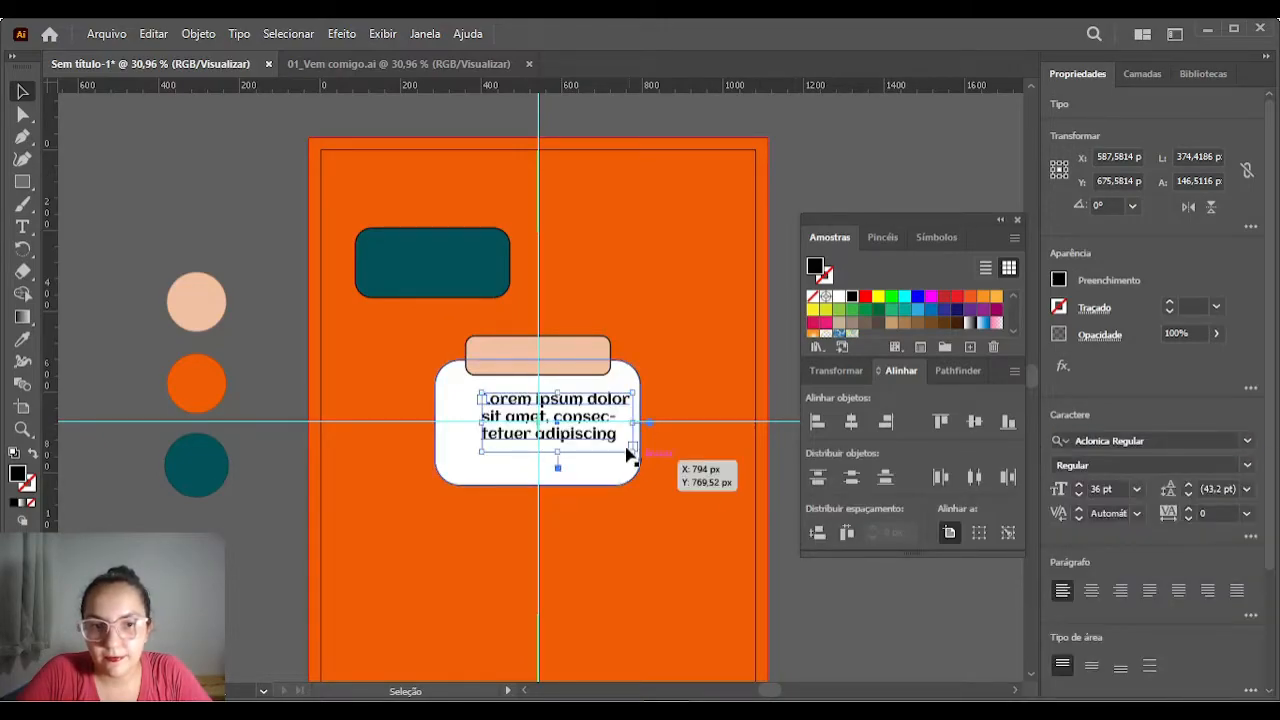
left_click(22, 227)
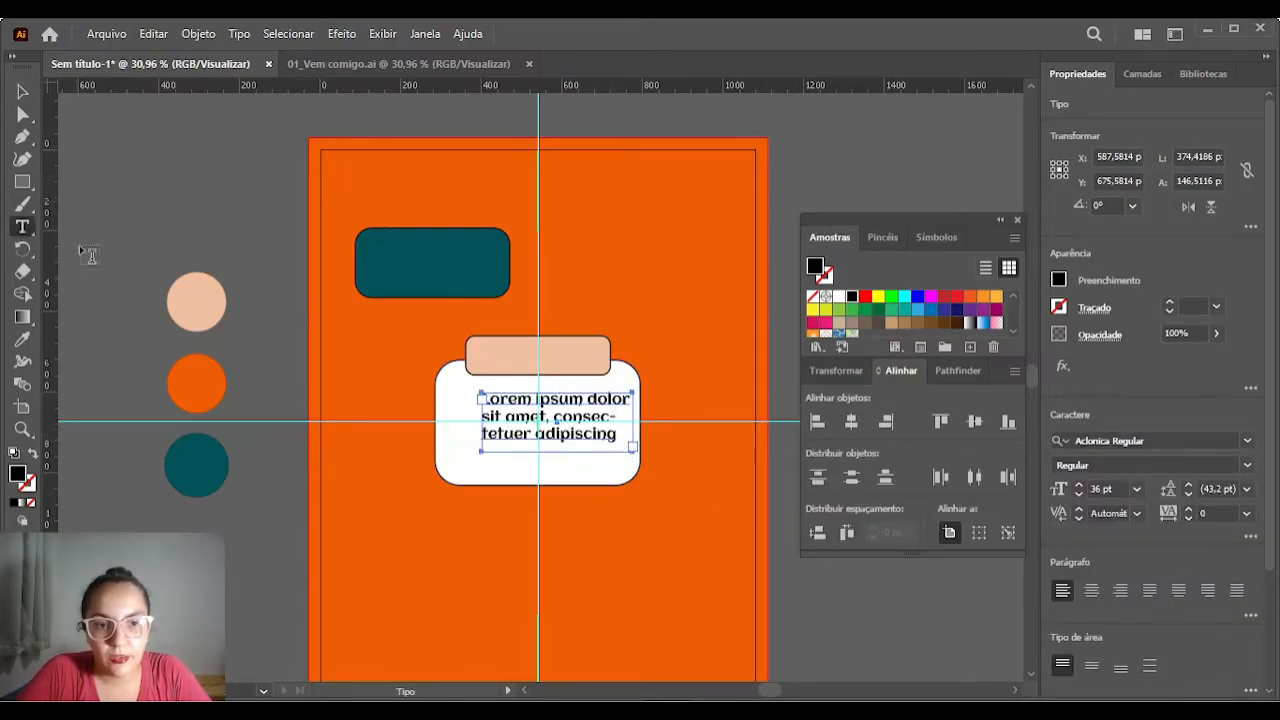
mouse_move(483, 398)
left_mouse_down()
mouse_move(633, 437)
mouse_move(460, 397)
left_mouse_up()
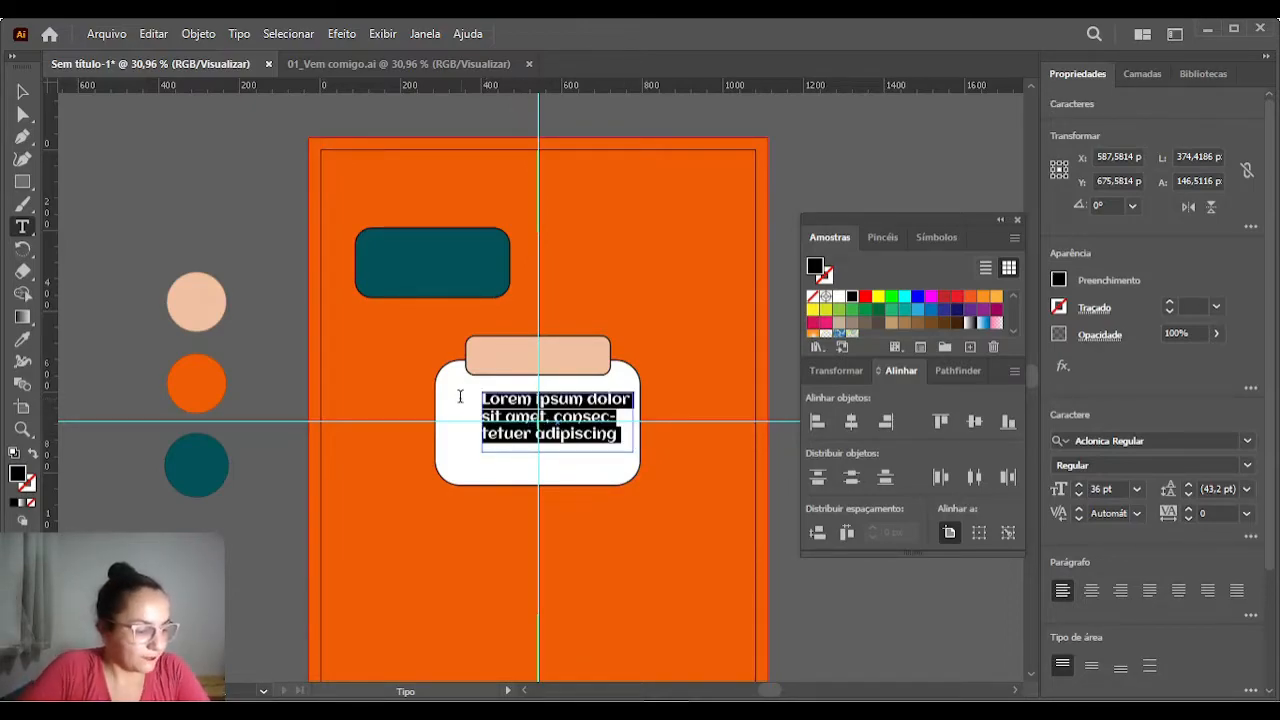
key("BackSpace")
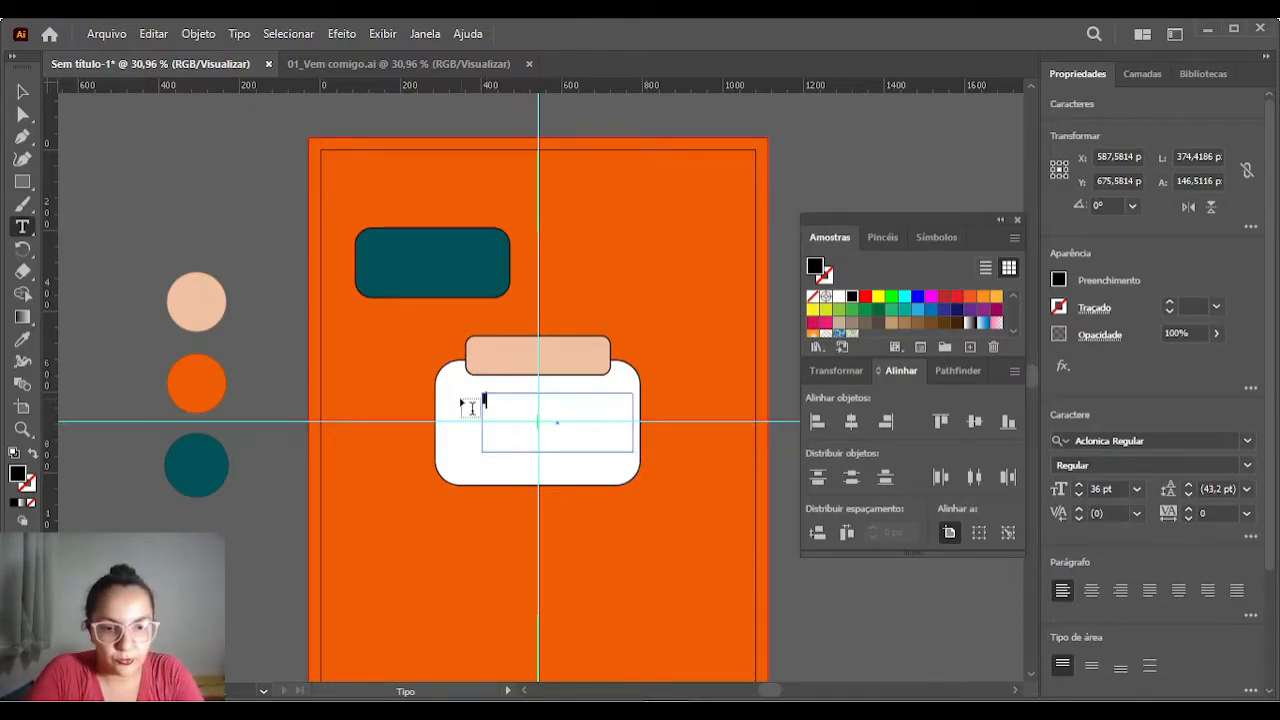
type("Ideias para")
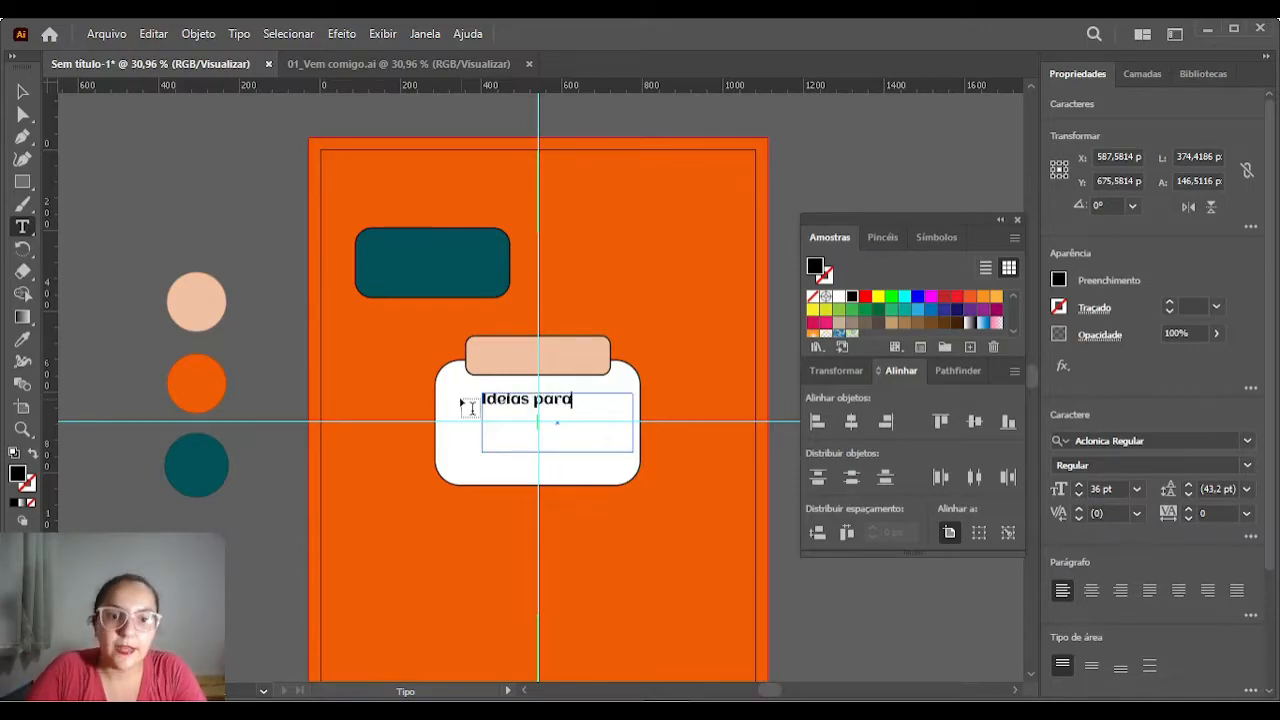
key("Escape")
Centre-align the "Ideias para" text, shrink its frame to about 37 px high and centre it on the peach rectangle.
left_click_drag(559, 404, 472, 344)
key("t")
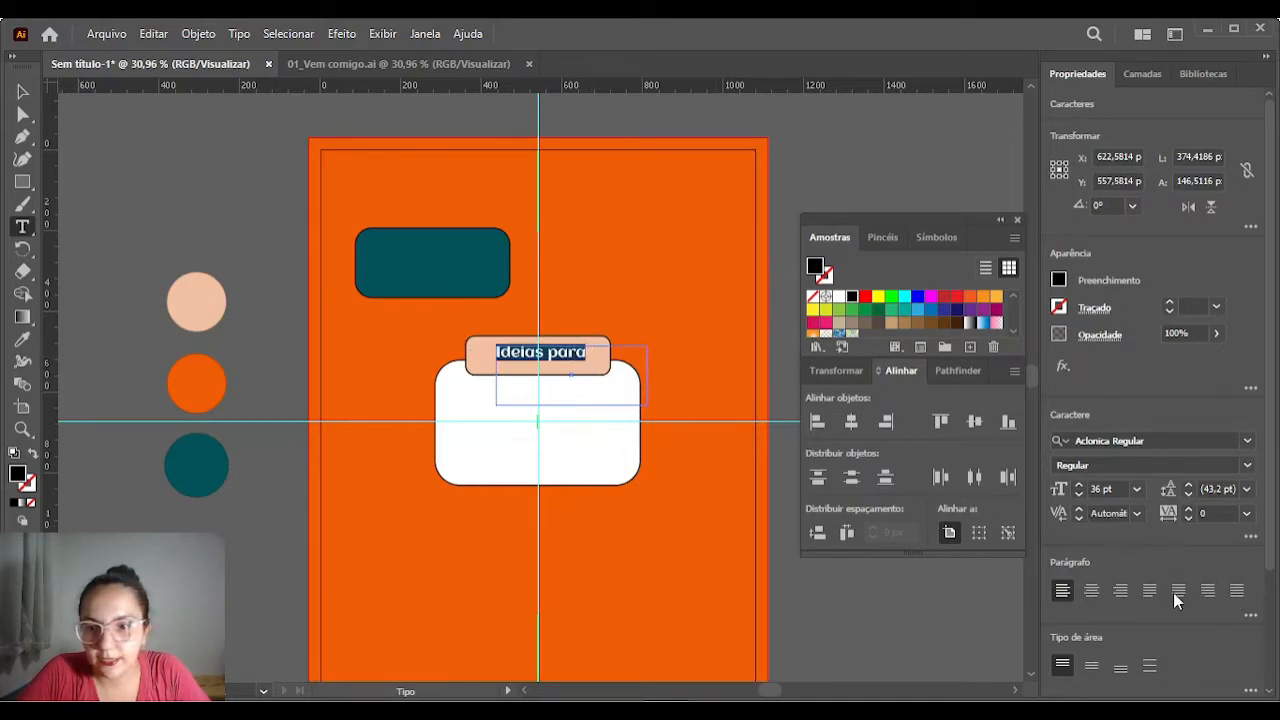
left_click(1091, 590)
key("Escape")
left_click_drag(569, 357, 538, 358)
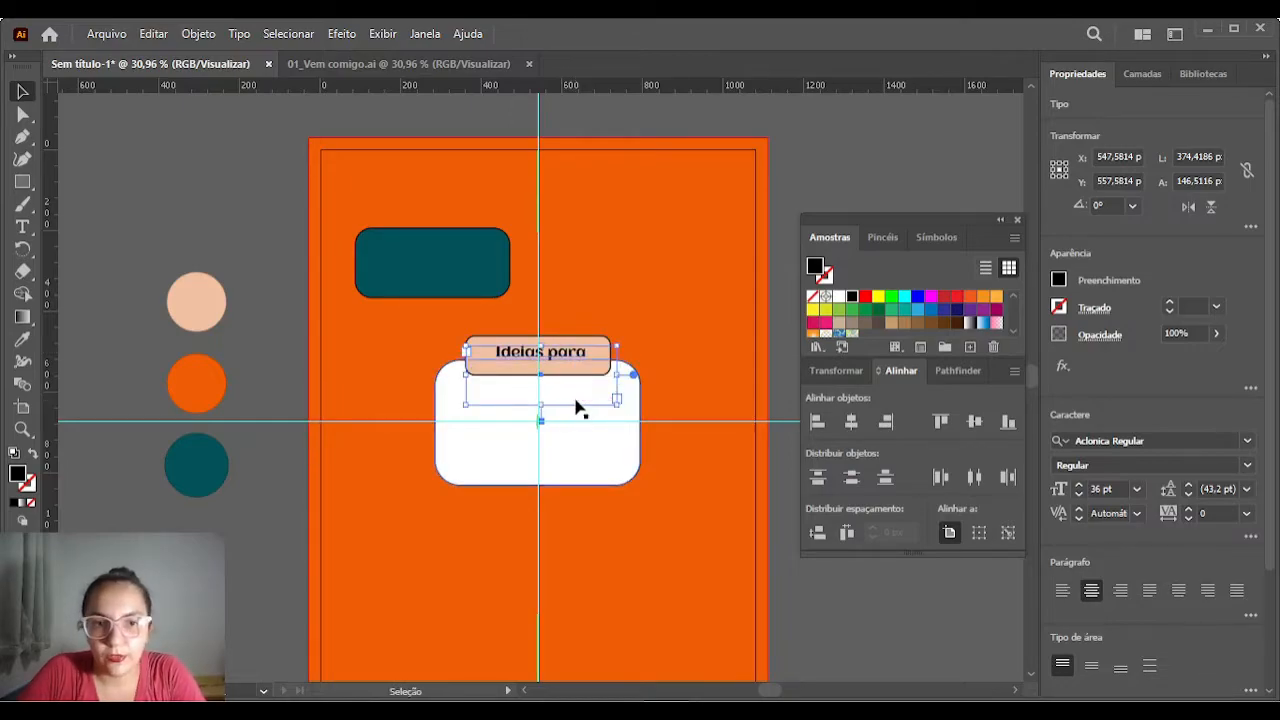
left_click_drag(534, 409, 540, 363)
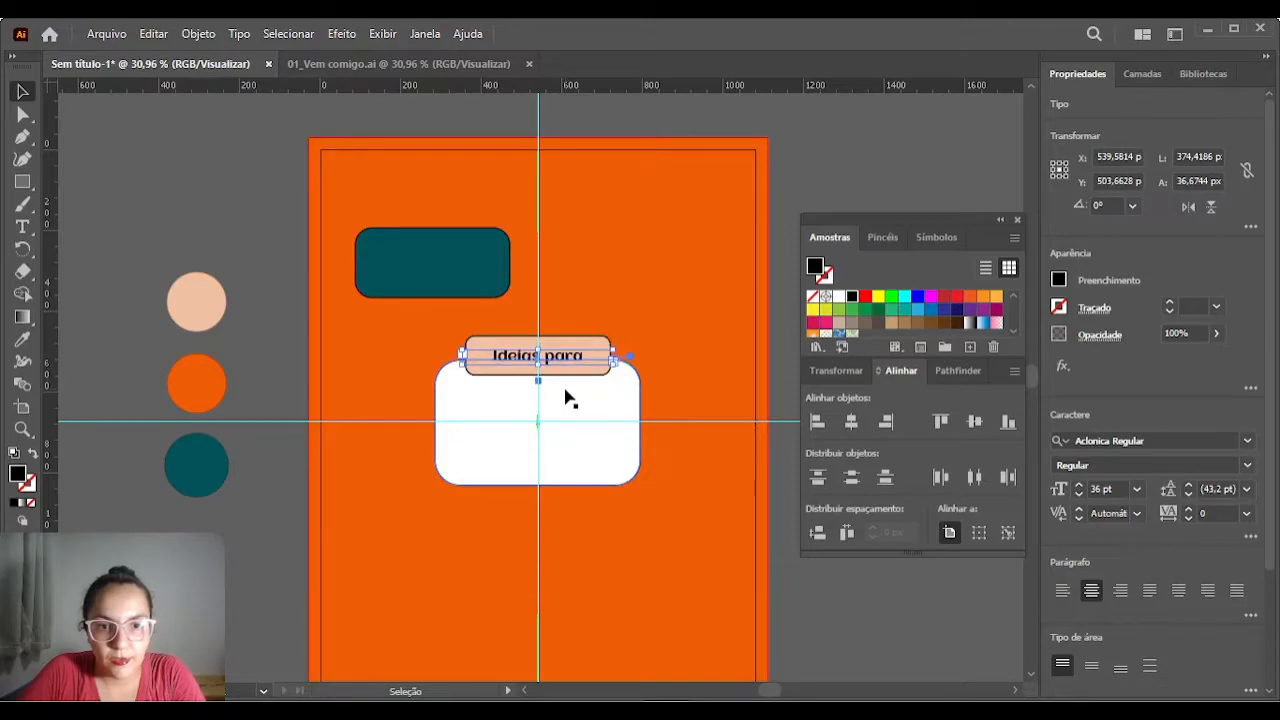
key("Right")
key("Right")
key("Right")
Duplicate the text into the white rectangle with a frame about 194 px high and change the copy to "POSTS NO INSTAGRAM".
left_click_drag(566, 362, 567, 422)
left_click_drag(540, 505, 540, 485)
double_click(585, 412)
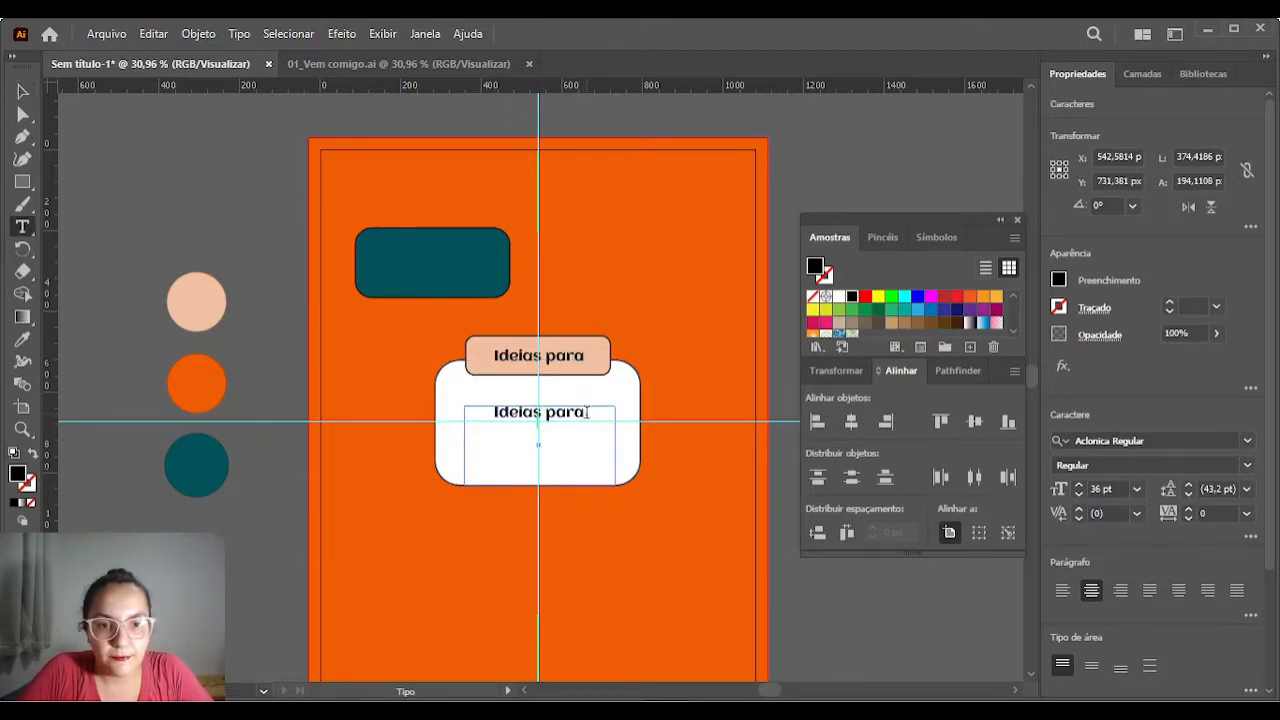
left_click_drag(585, 412, 450, 402)
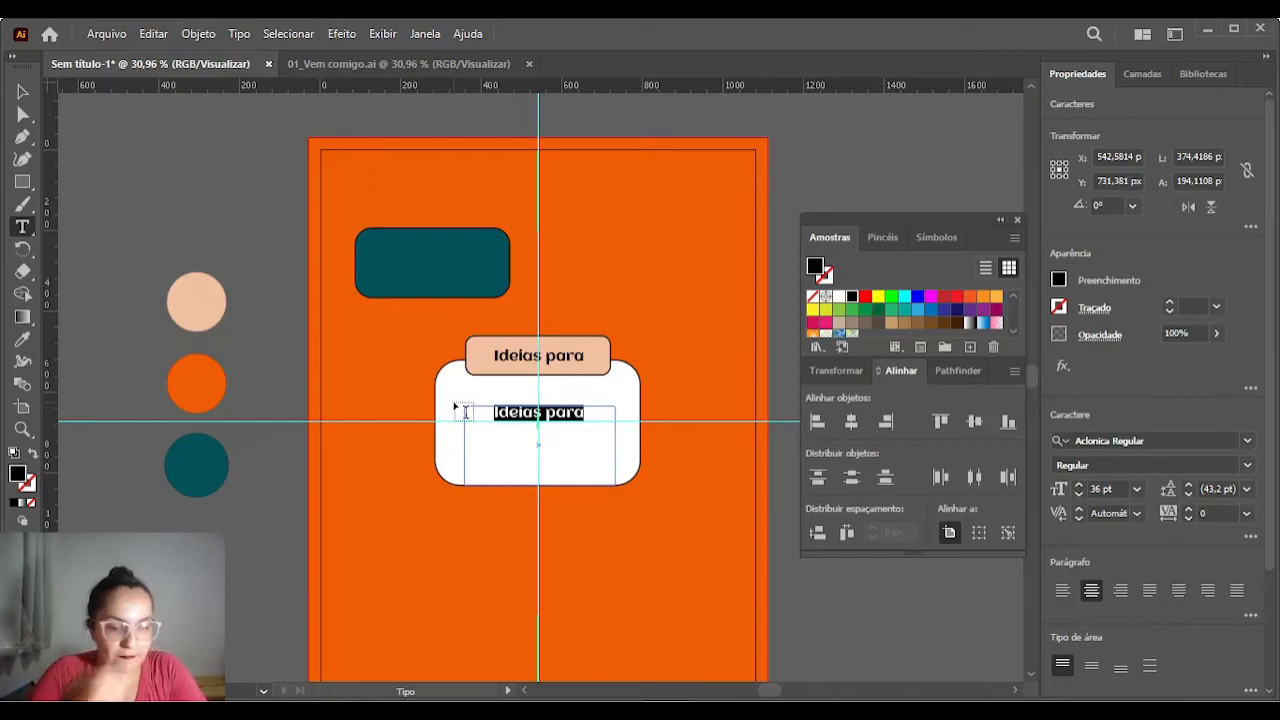
type("p")
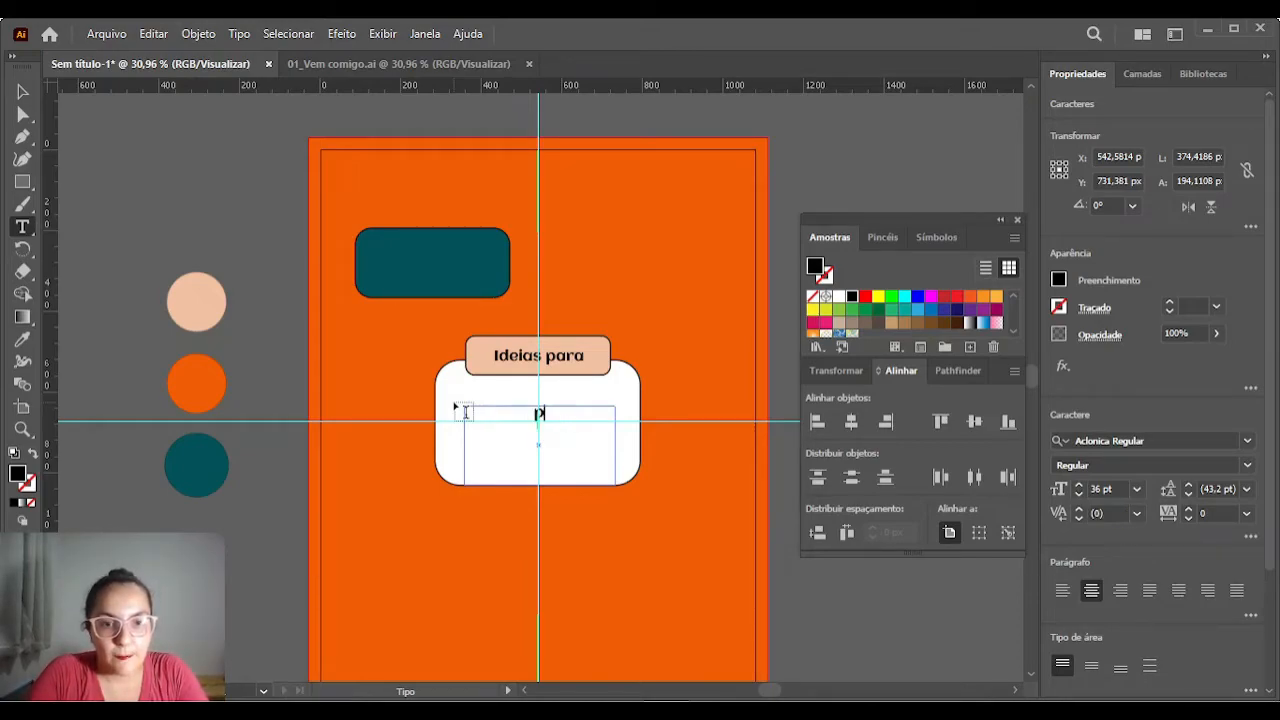
type("OST")
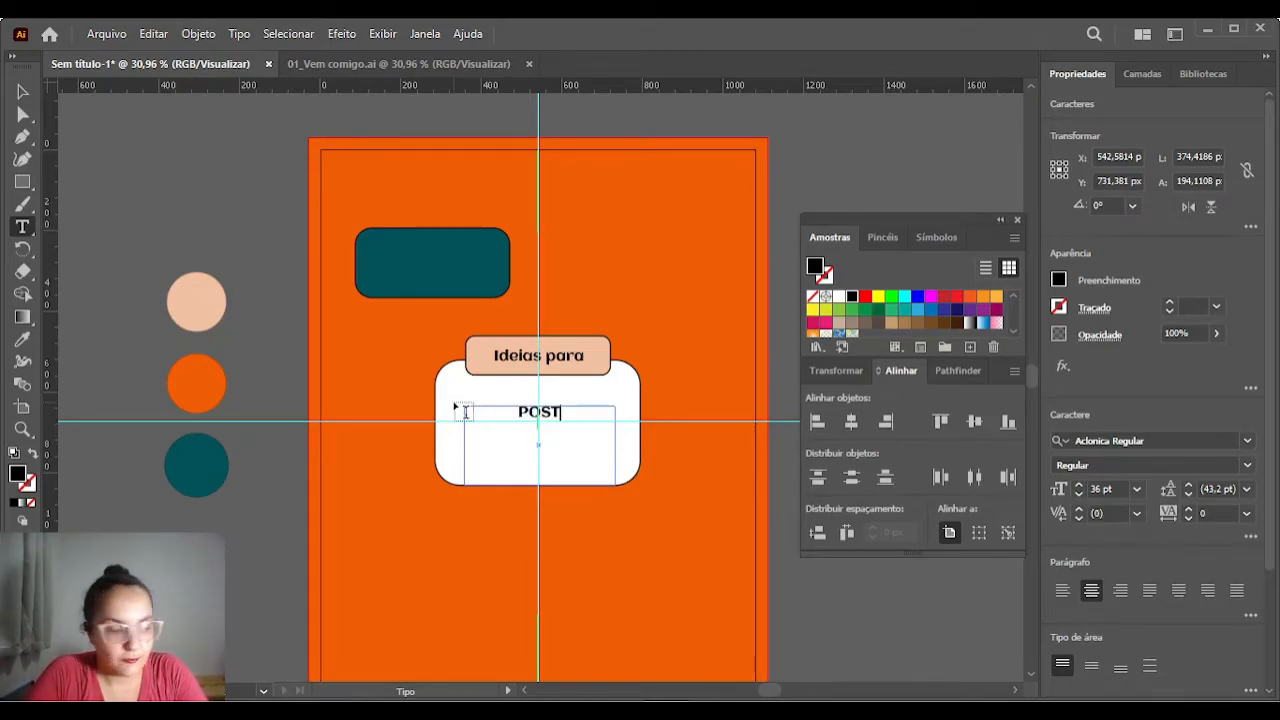
type(" NO")
key("BackSpace")
key("BackSpace")
key("BackSpace")
type("S NO INSTAGRAM")
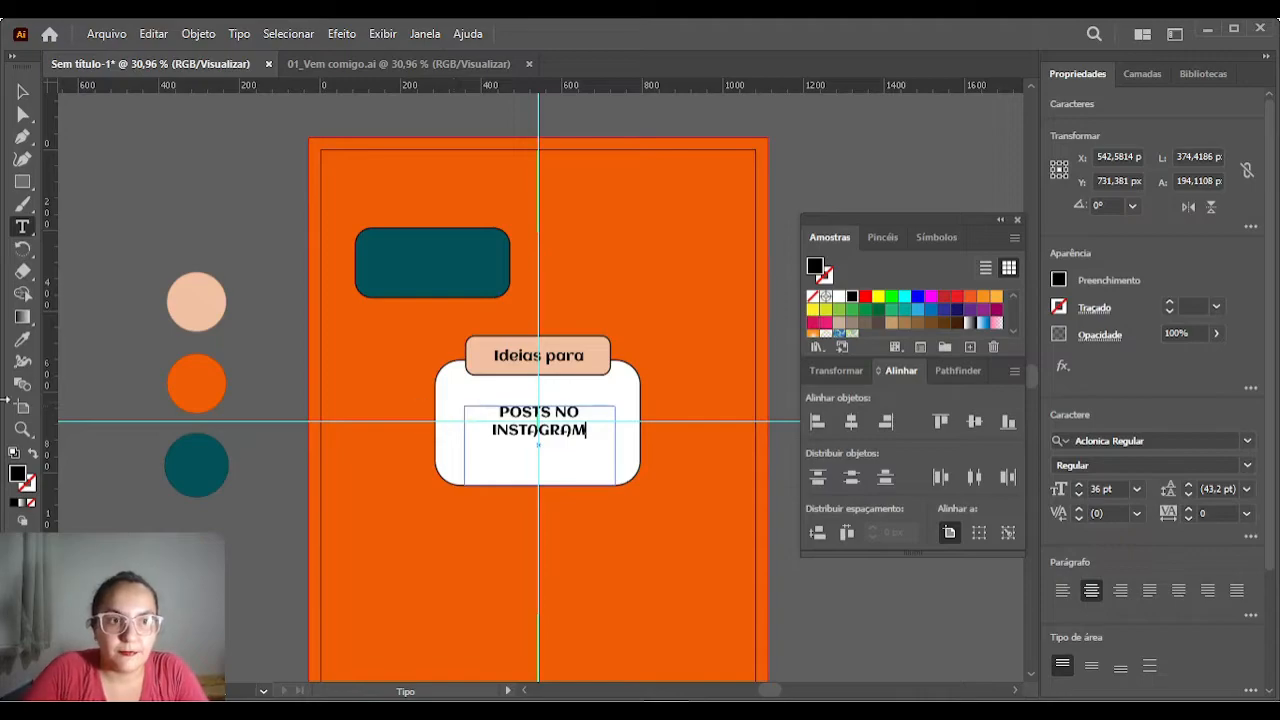
key("Escape")
Place a spare copy of the "POSTS NO INSTAGRAM" text outside the artboard, above the palette circles, and deselect it.
left_click(22, 93)
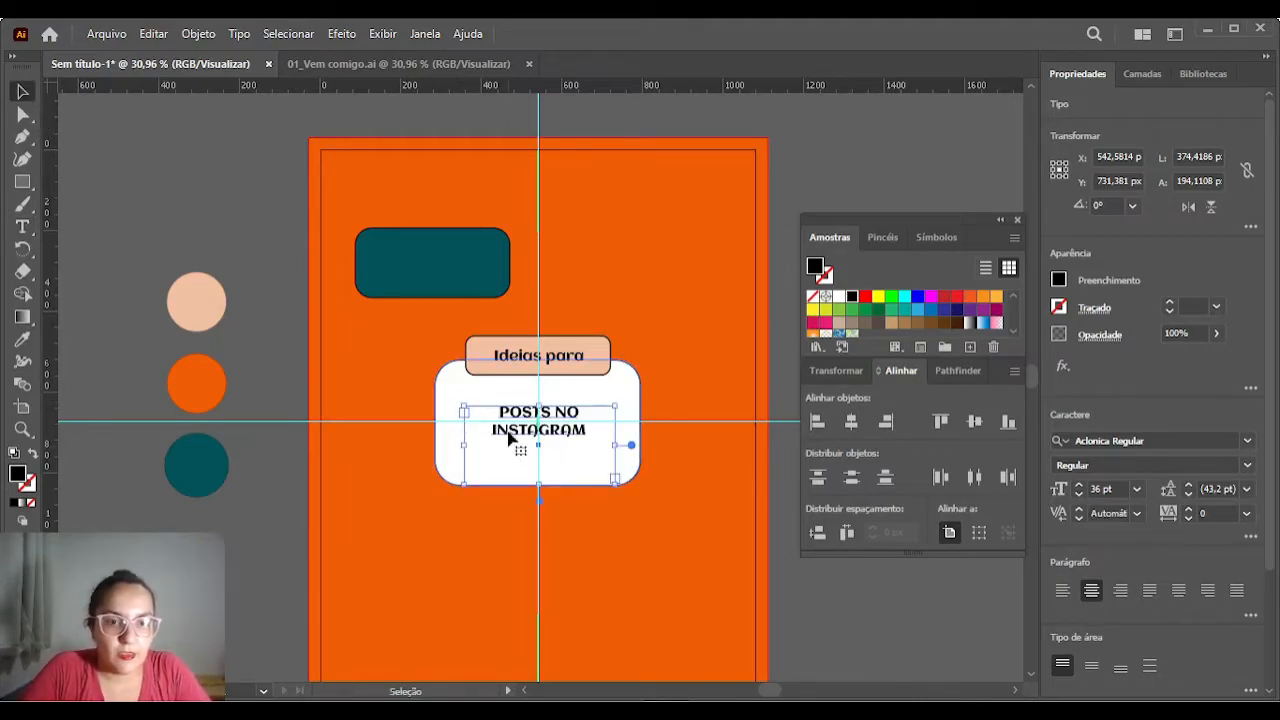
left_click_drag(525, 422, 179, 176)
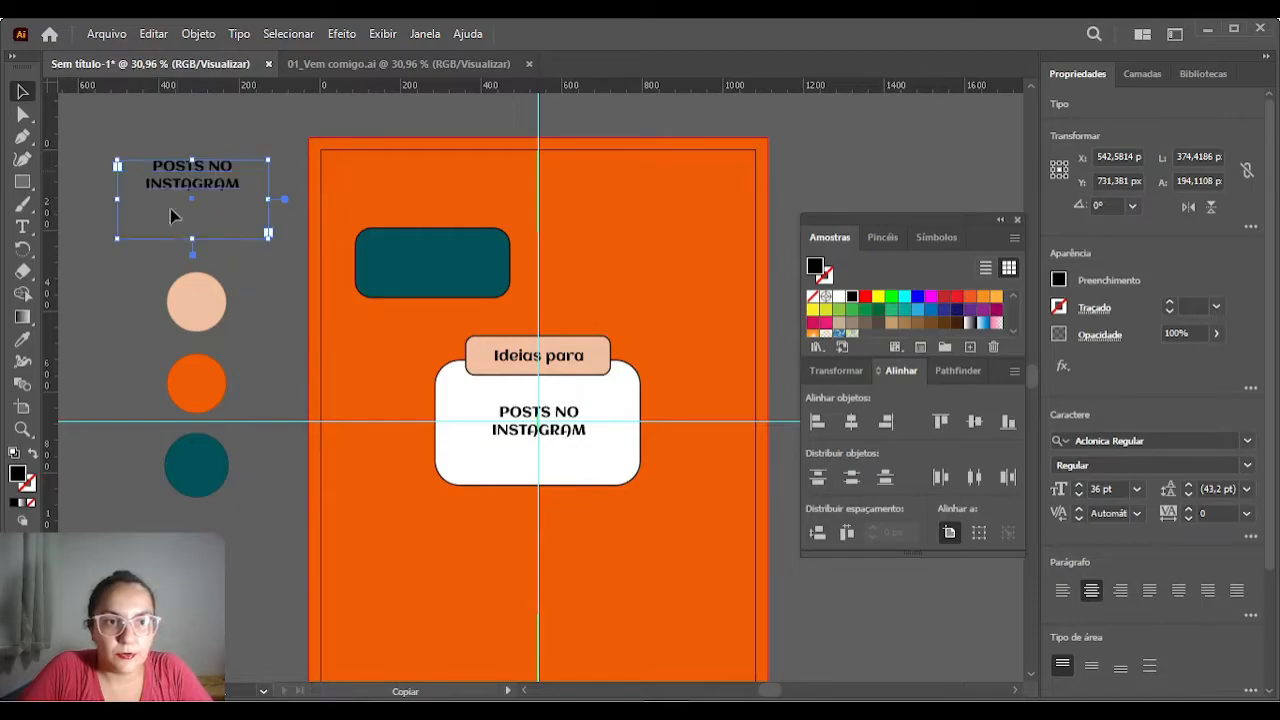
left_click(266, 279)
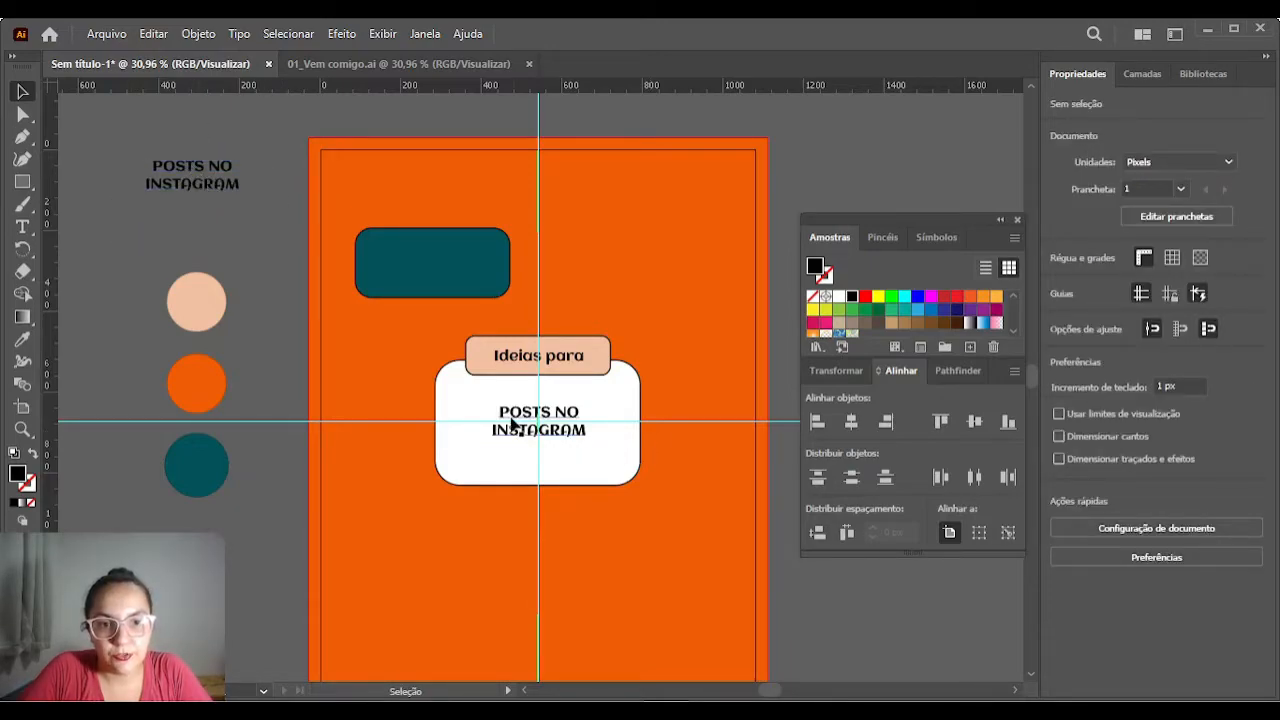
Convert the "POSTS NO INSTAGRAM" text in the white rectangle to outlines and enlarge it to about 354 x 121 px.
left_click(512, 423)
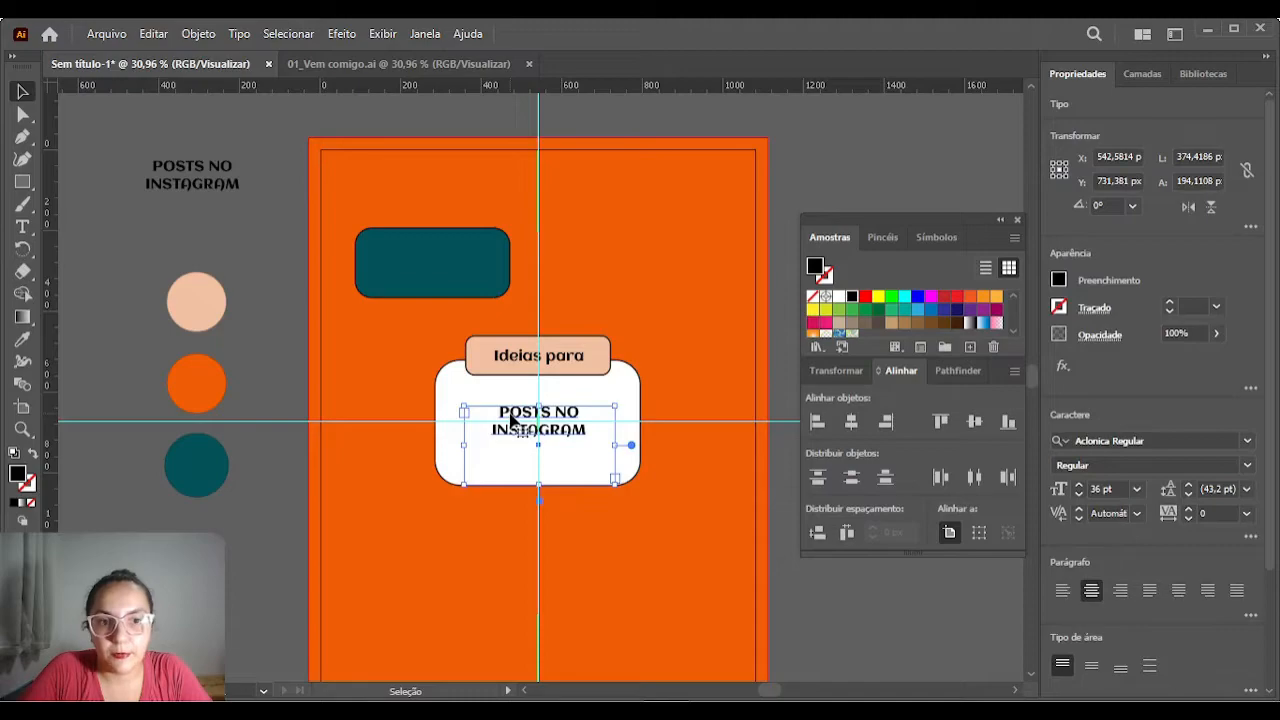
right_click(515, 421)
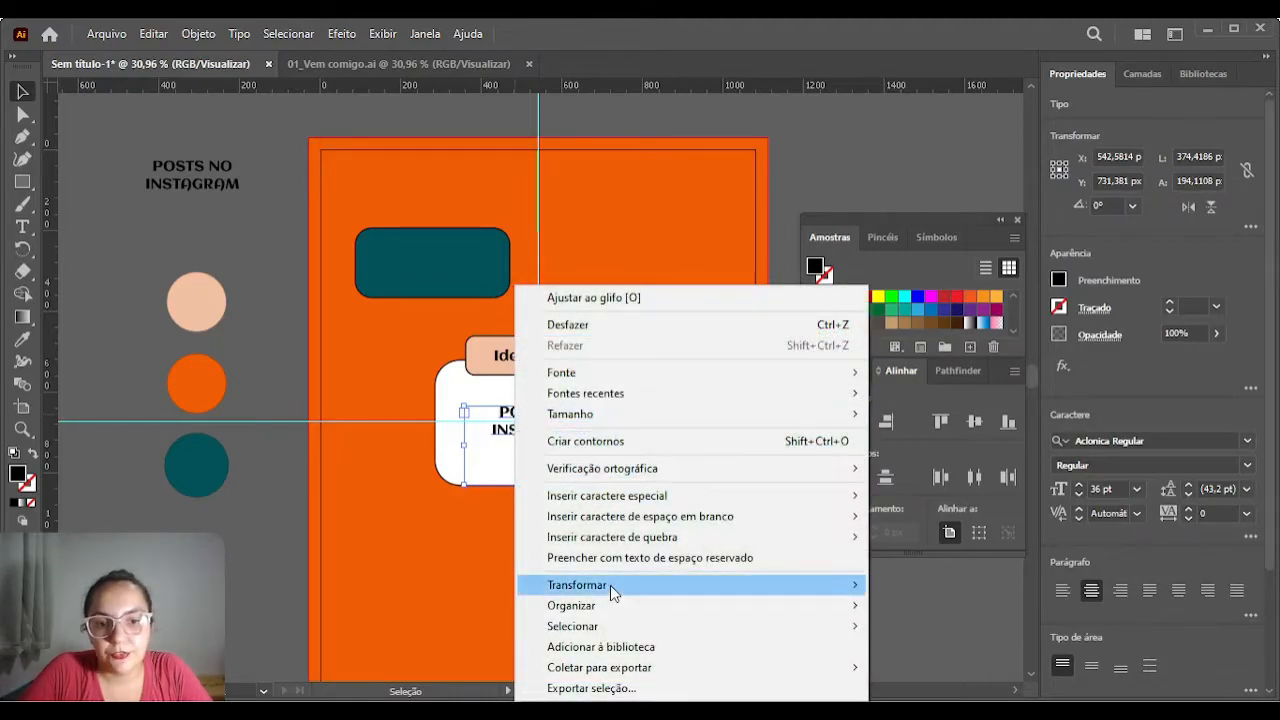
left_click(611, 447)
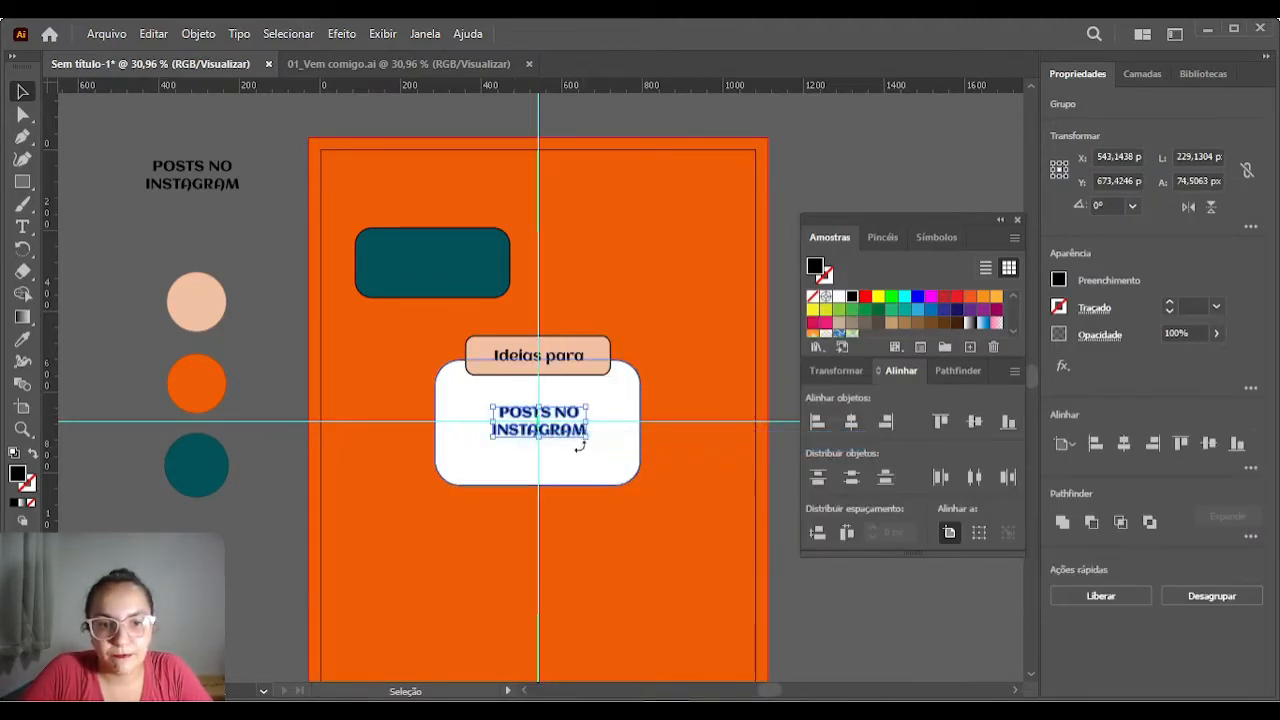
mouse_move(587, 438)
left_mouse_down()
mouse_move(617, 471)
mouse_move(588, 432)
mouse_move(610, 445)
mouse_move(614, 458)
mouse_move(572, 421)
mouse_move(596, 450)
left_mouse_up()
key("ctrl+z")
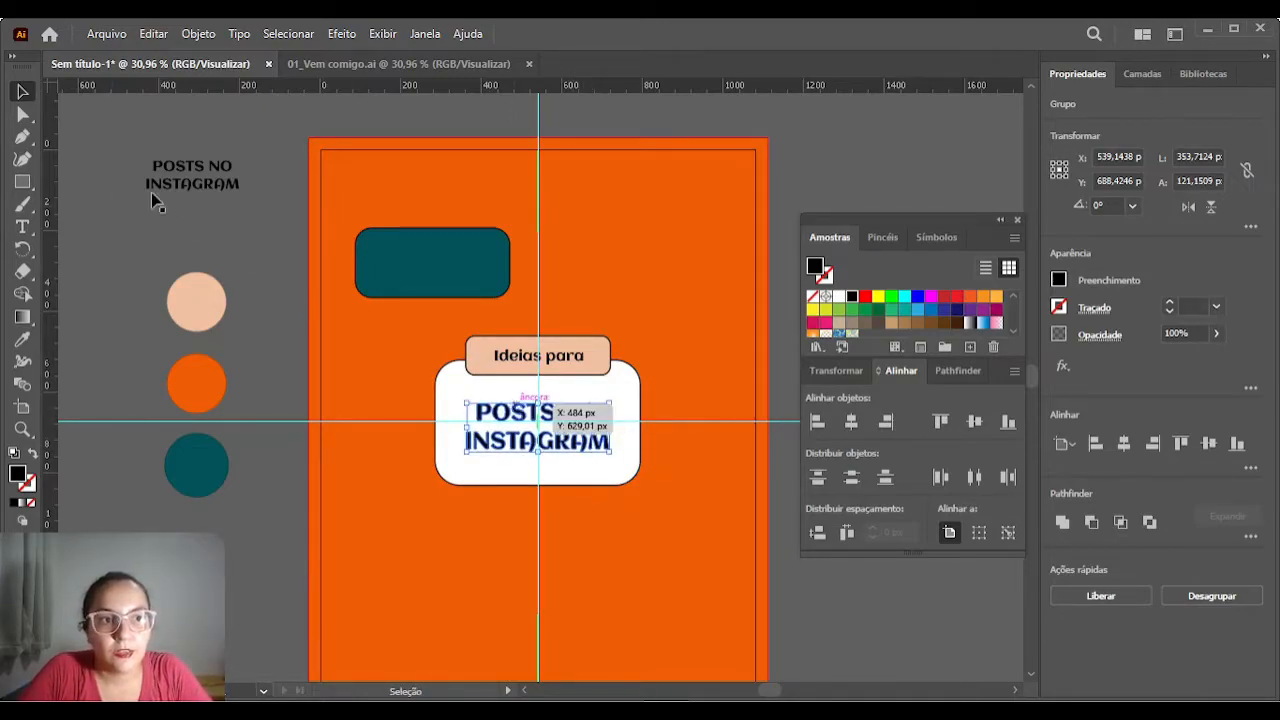
Isolate the outlined text group and scale the "POSTS NO" line to about 355 x 51 px, matching the width of "INSTAGRAM".
double_click(502, 415)
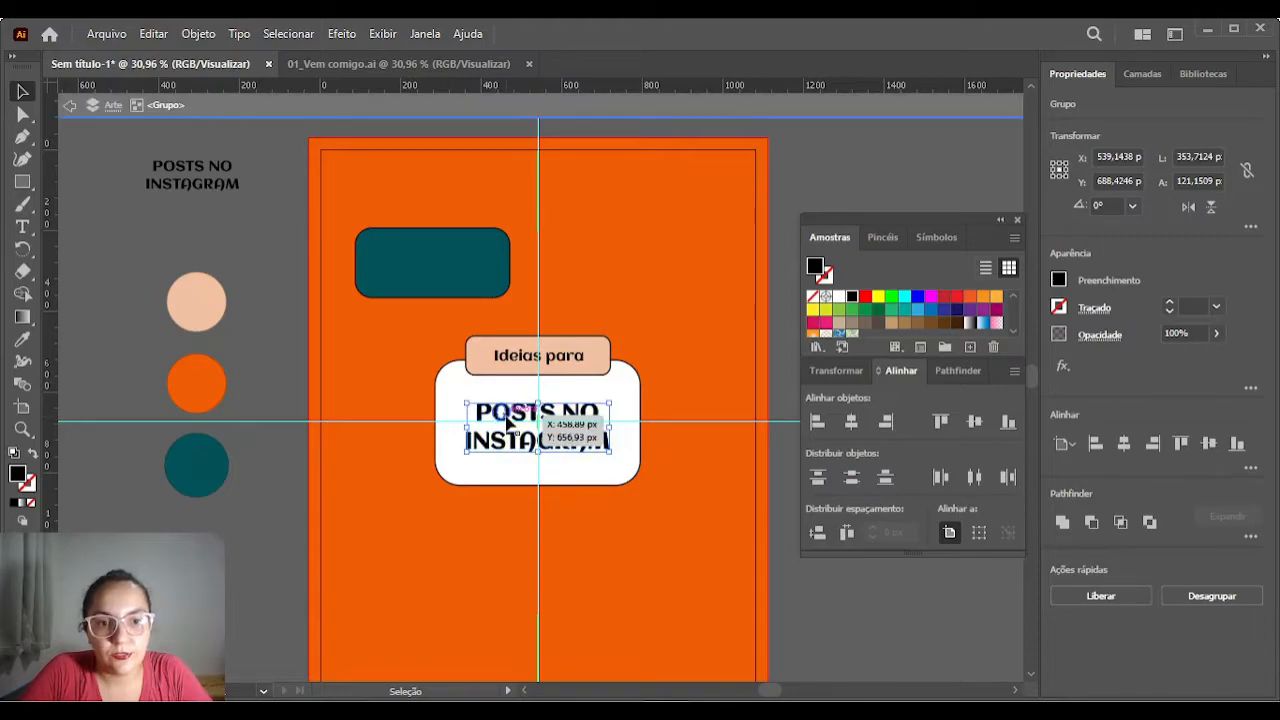
left_click(458, 404)
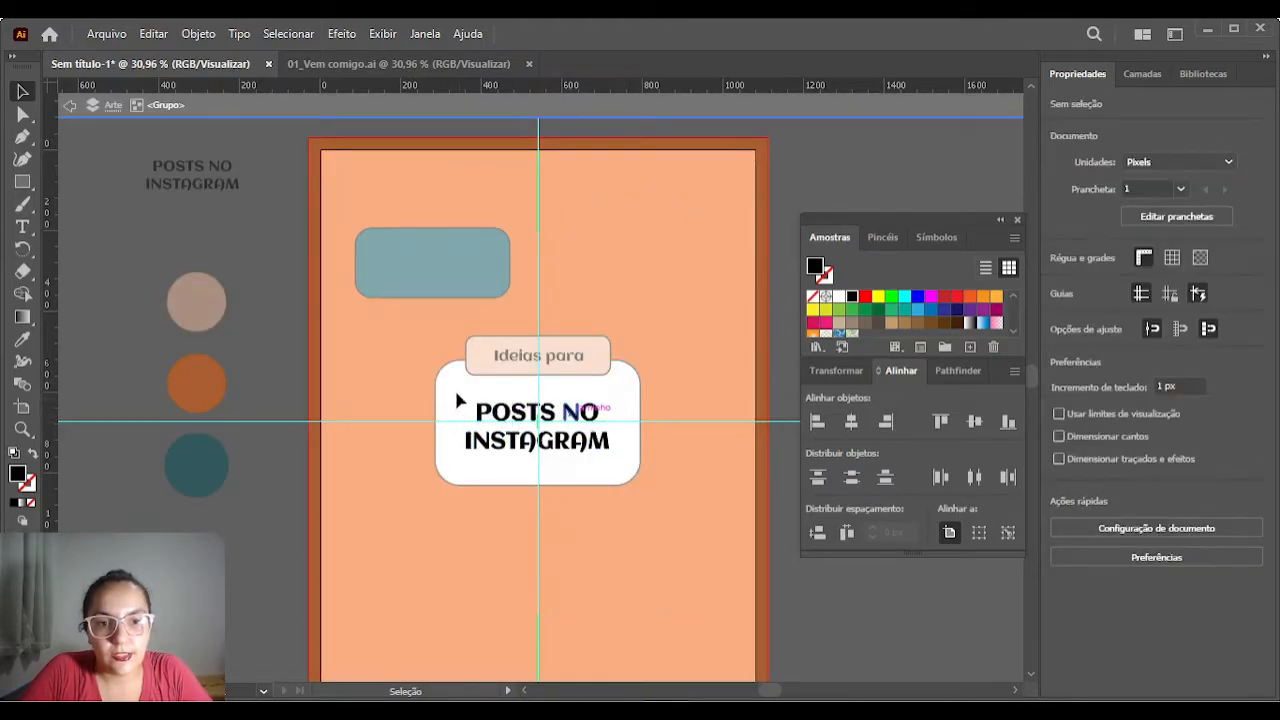
left_click_drag(609, 428, 614, 425)
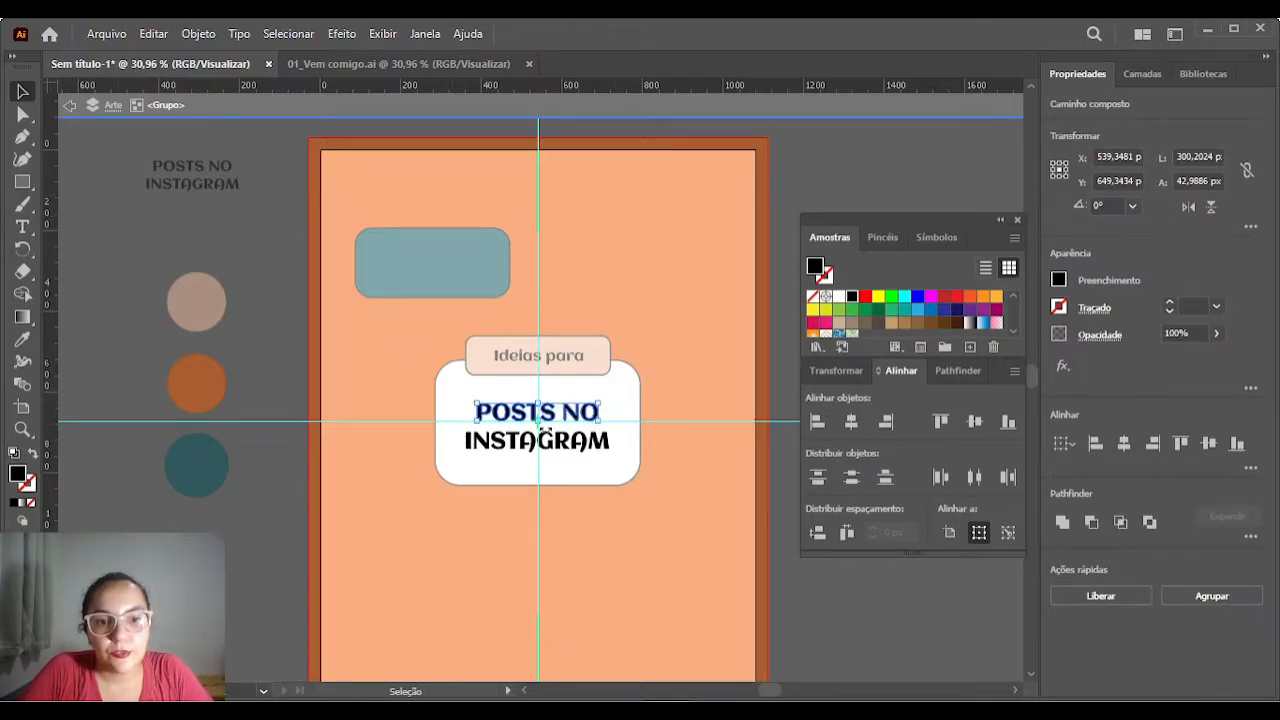
left_click_drag(476, 403, 466, 393)
mouse_move(603, 415)
left_mouse_down()
mouse_move(621, 409)
mouse_move(610, 396)
left_mouse_up()
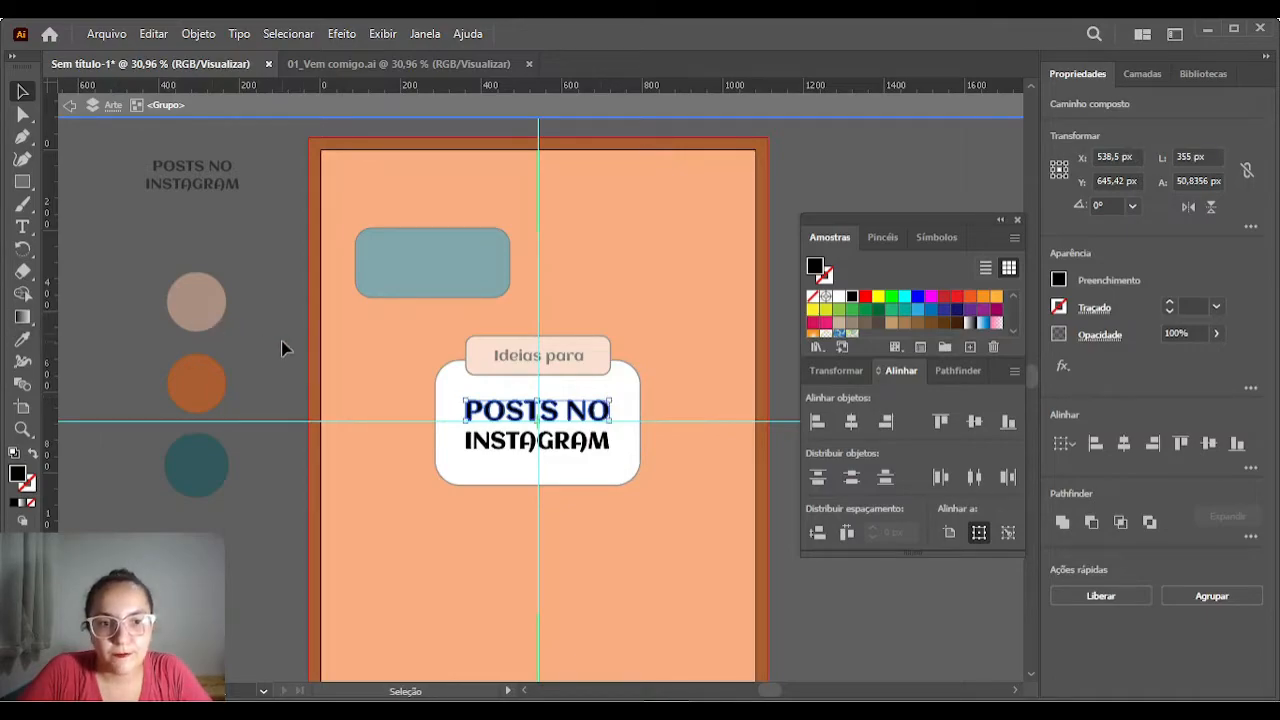
Leave the isolated group and nudge the outlined "POSTS NO INSTAGRAM" title to about X 540.5, Y 690.5 px inside the white rectangle.
double_click(282, 348)
left_click_drag(486, 423, 492, 421)
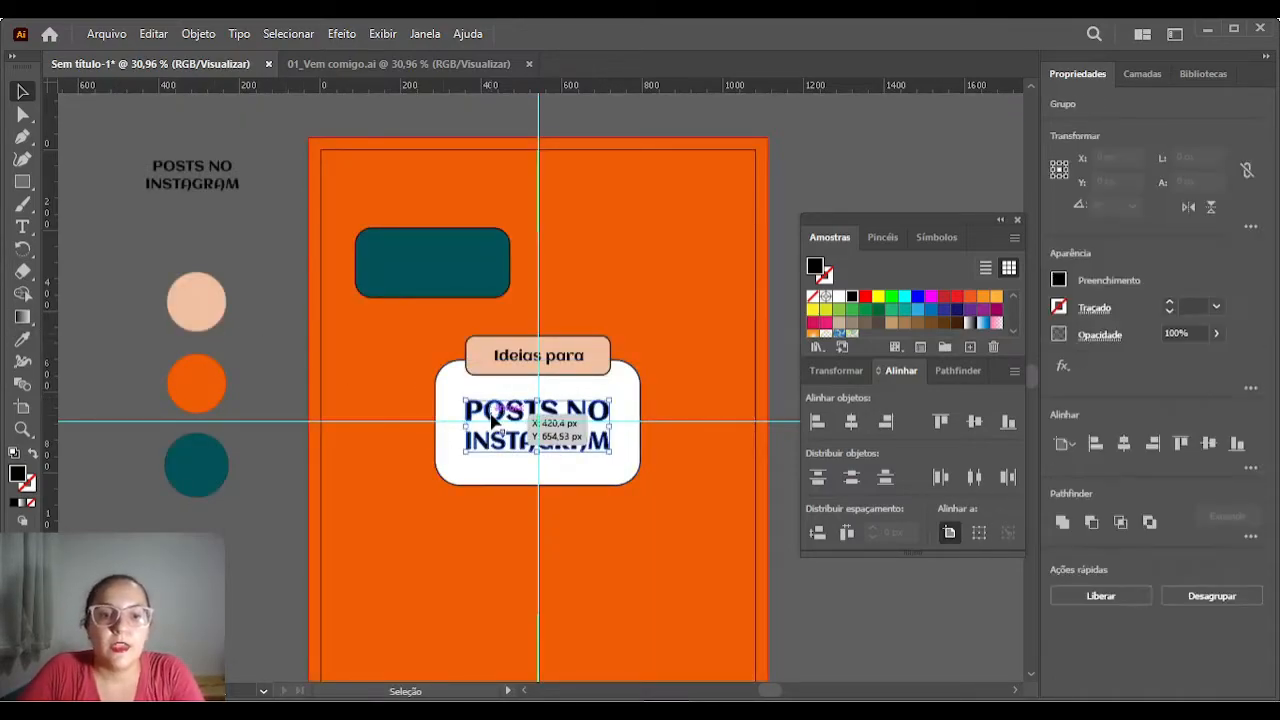
key("Right")
key("Right")
key("Down")
key("Down")
key("Down")
key("Down")
key("Down")
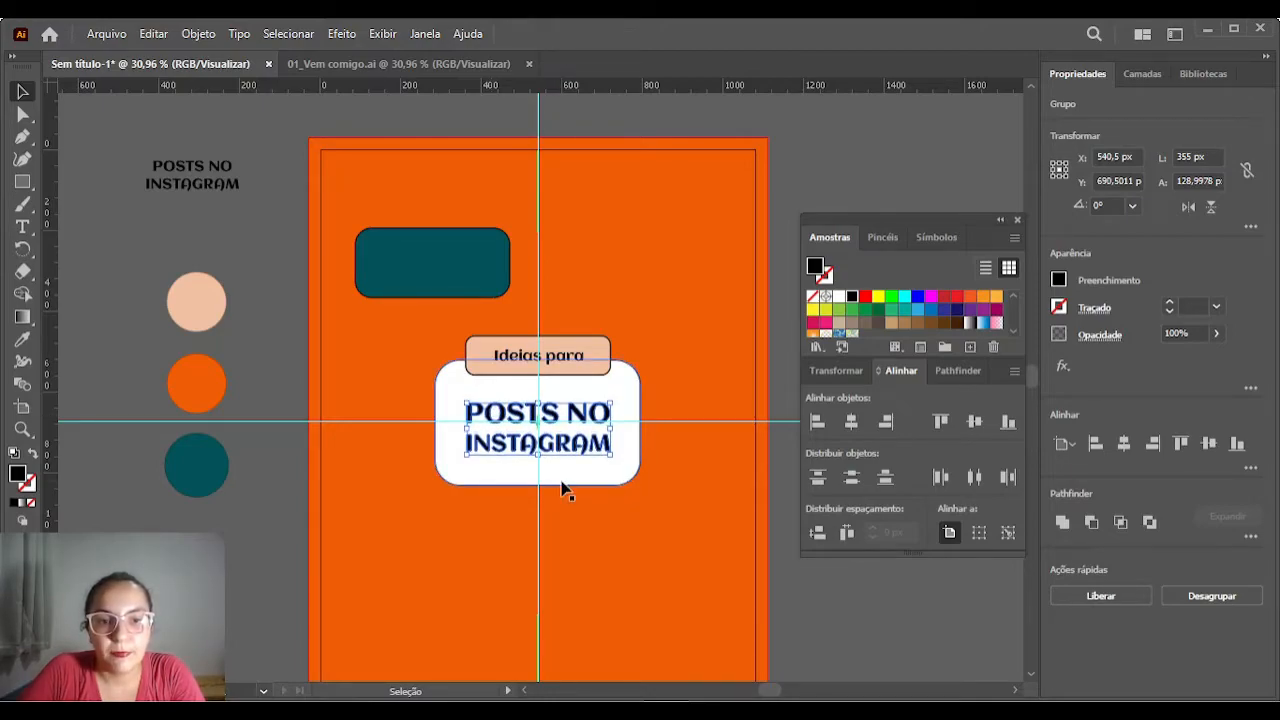
left_click(794, 577)
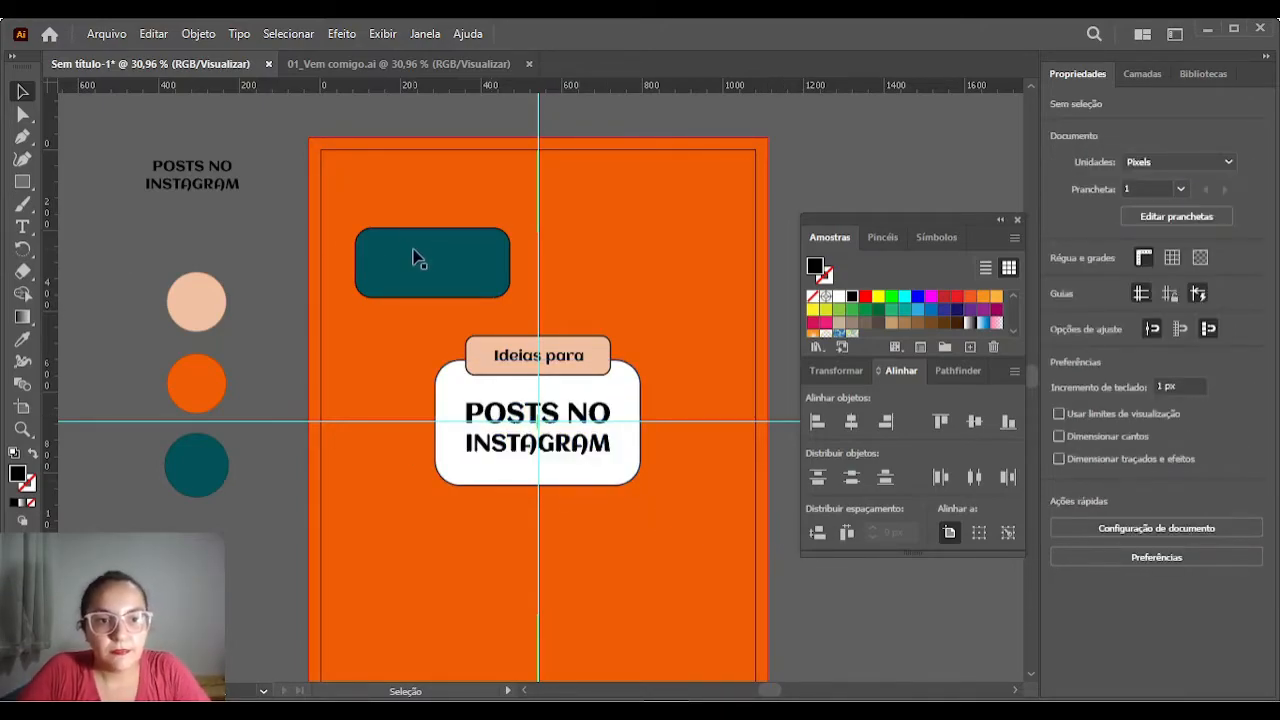
Create a text frame about 419 x 144 px overlapping the teal rectangle and set its text to Carlito Regular with a white fill.
left_click(22, 227)
left_click_drag(262, 266, 431, 319)
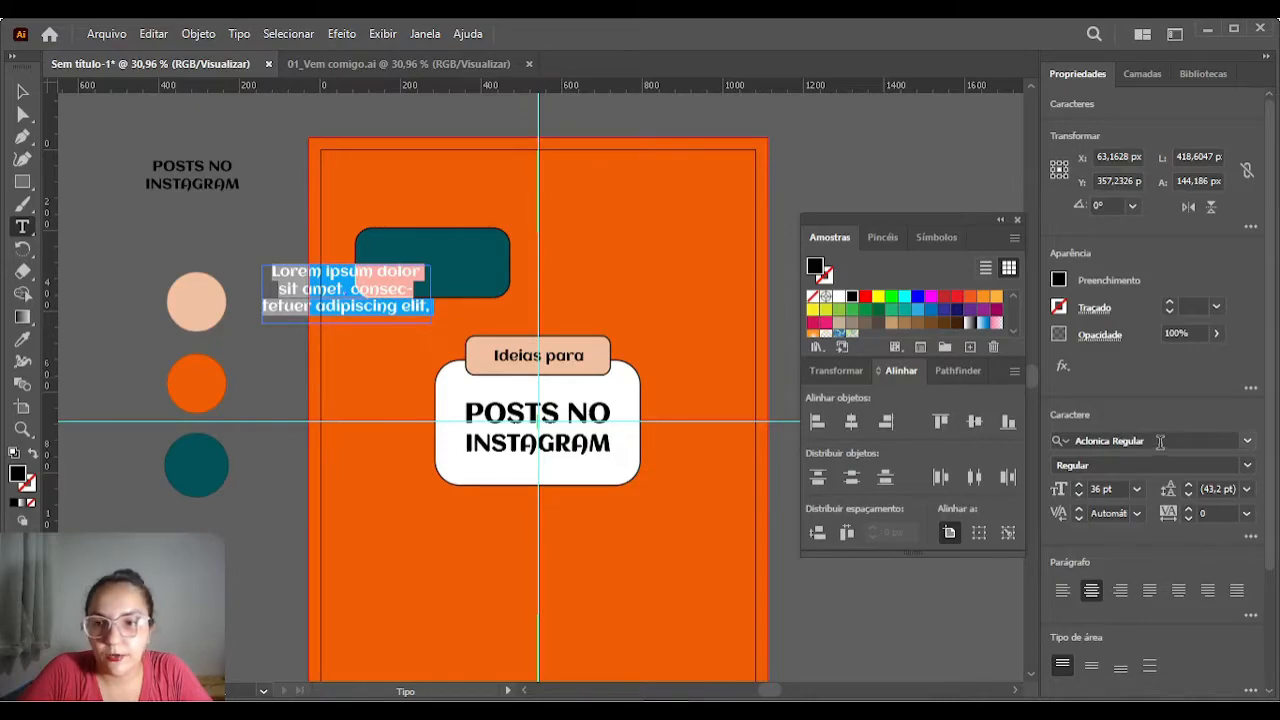
left_click(1160, 441)
type("CARLIT")
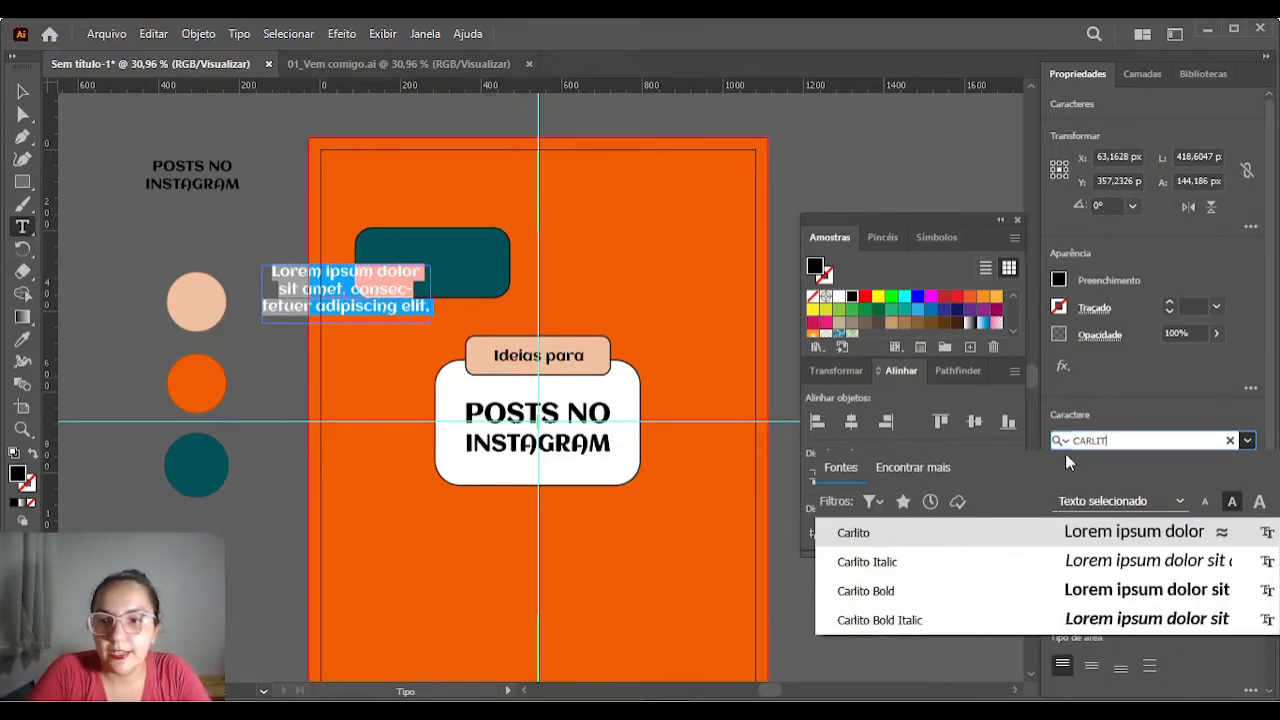
left_click(986, 536)
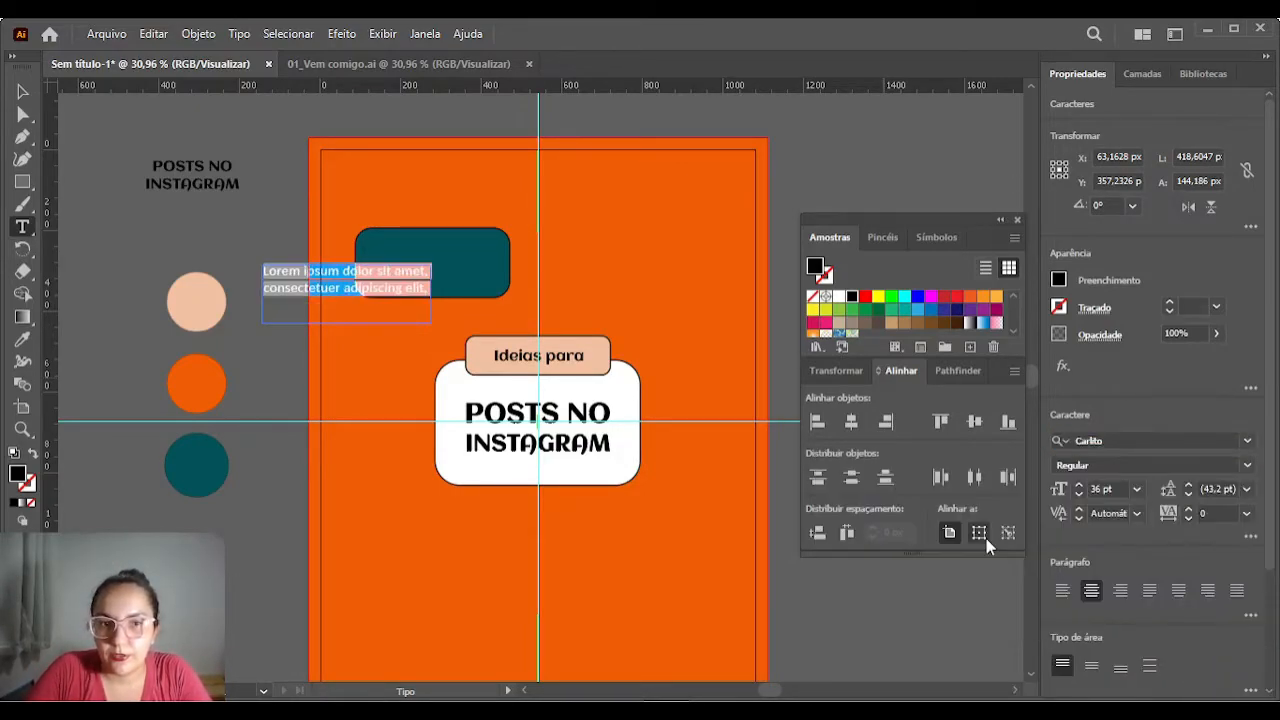
left_click(837, 298)
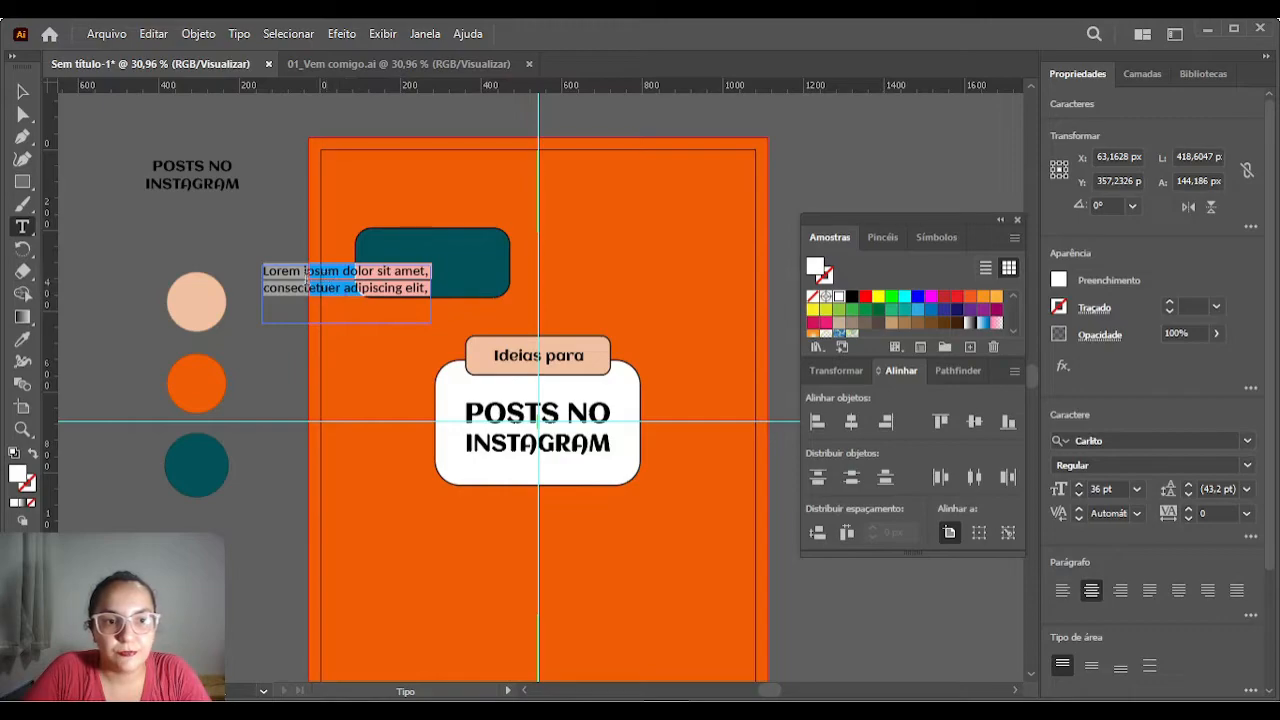
Replace all the placeholder text in the new frame with "Conte sua trajetória".
left_click(300, 278)
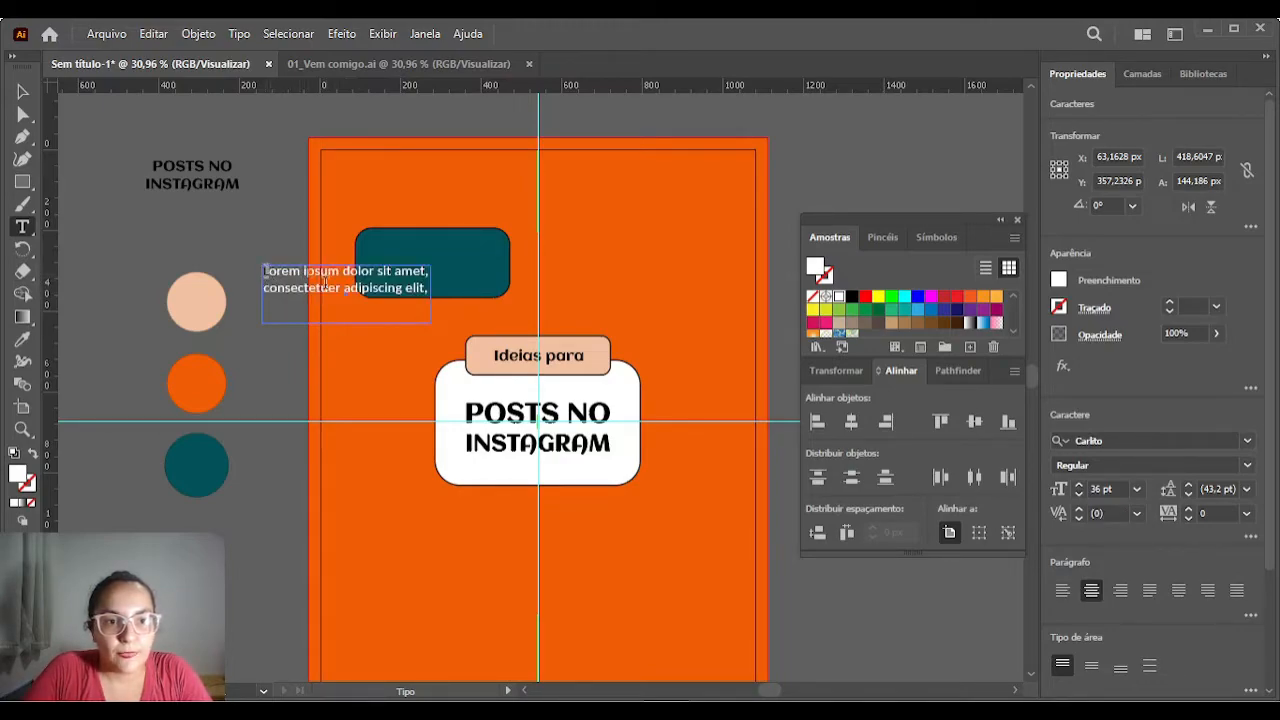
key("ctrl+a")
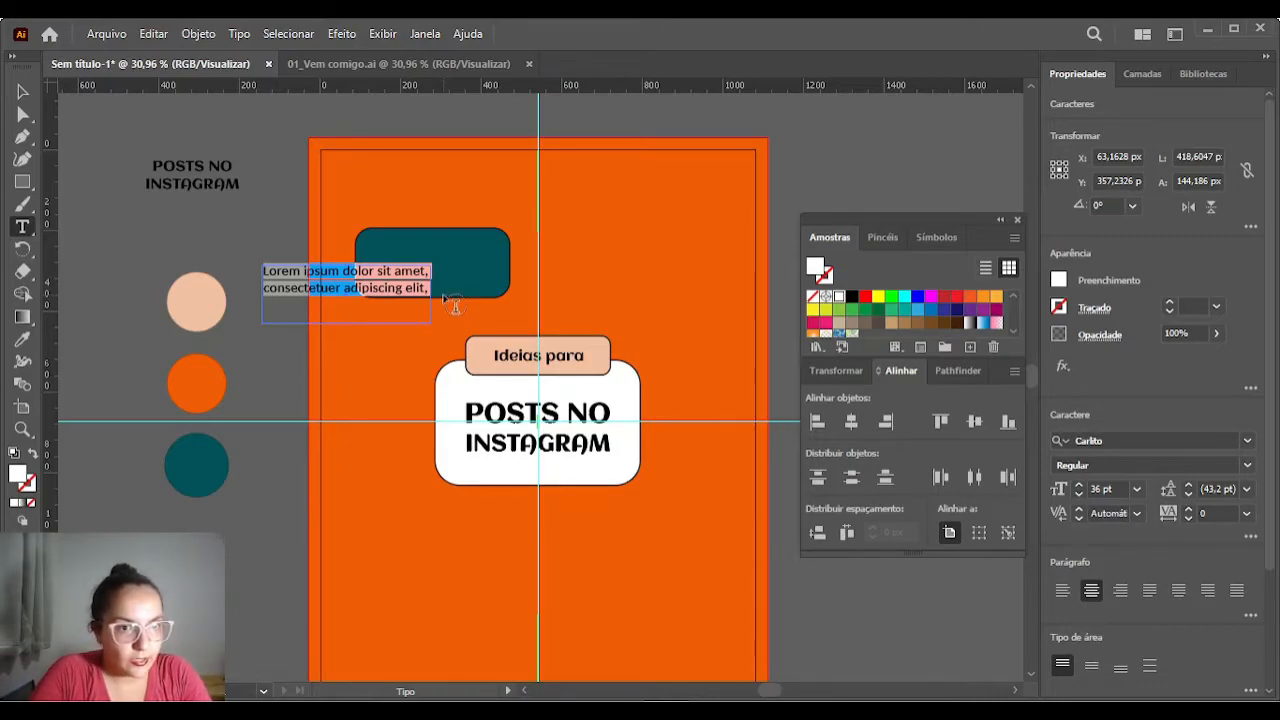
key("BackSpace")
type("Conte sua")
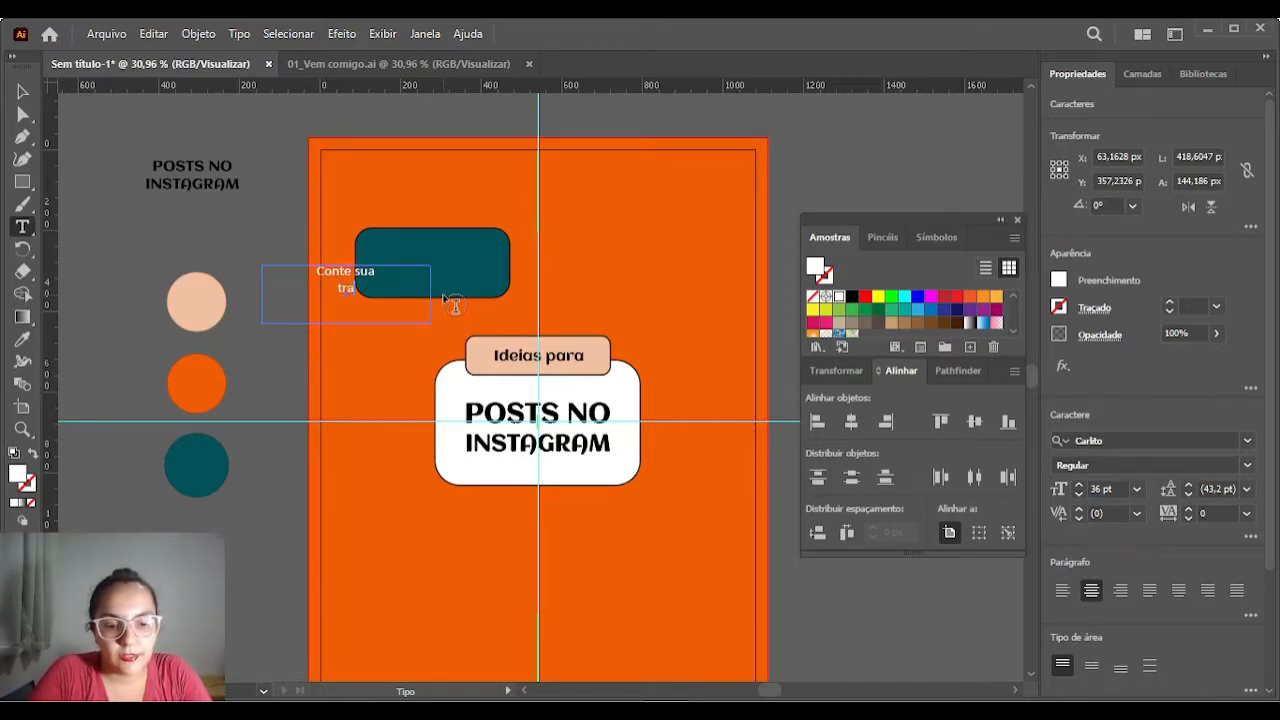
type(" trajetória")
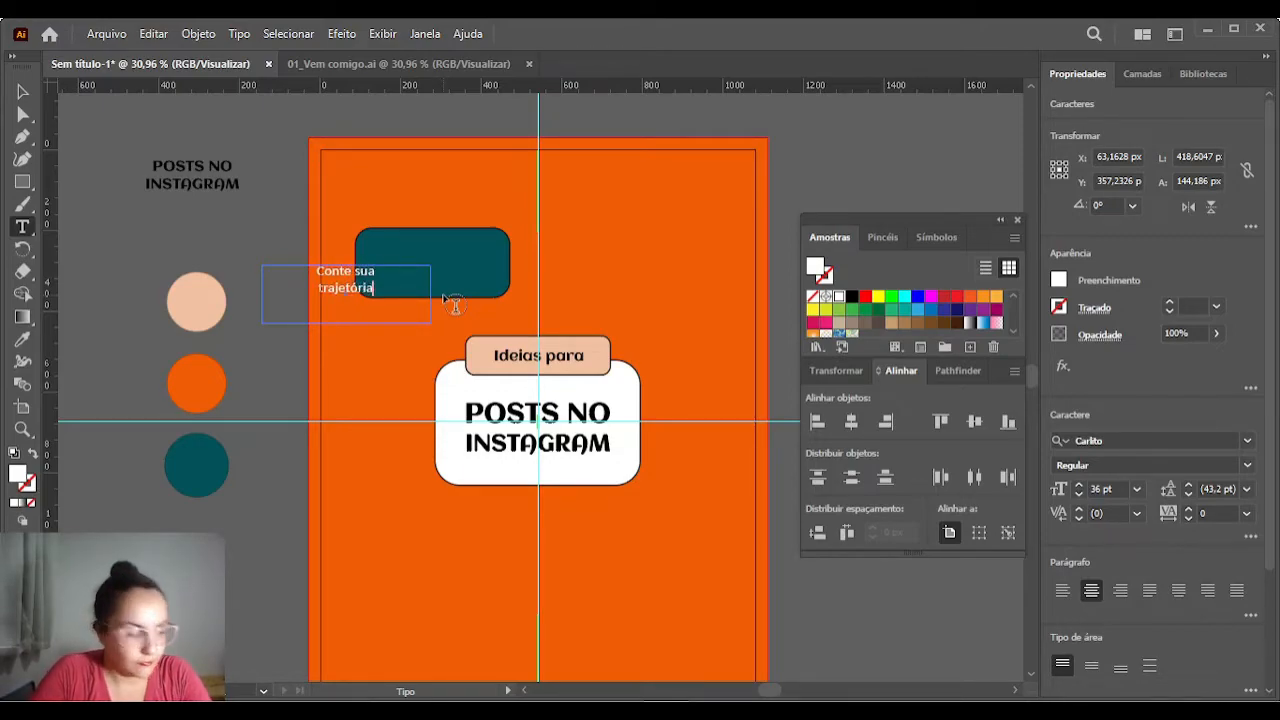
Centre the "Conte sua trajetória" text on the teal rectangle, resize its frame to about 383 x 72 px, and deselect it.
left_click(22, 91)
left_click_drag(334, 280, 419, 262)
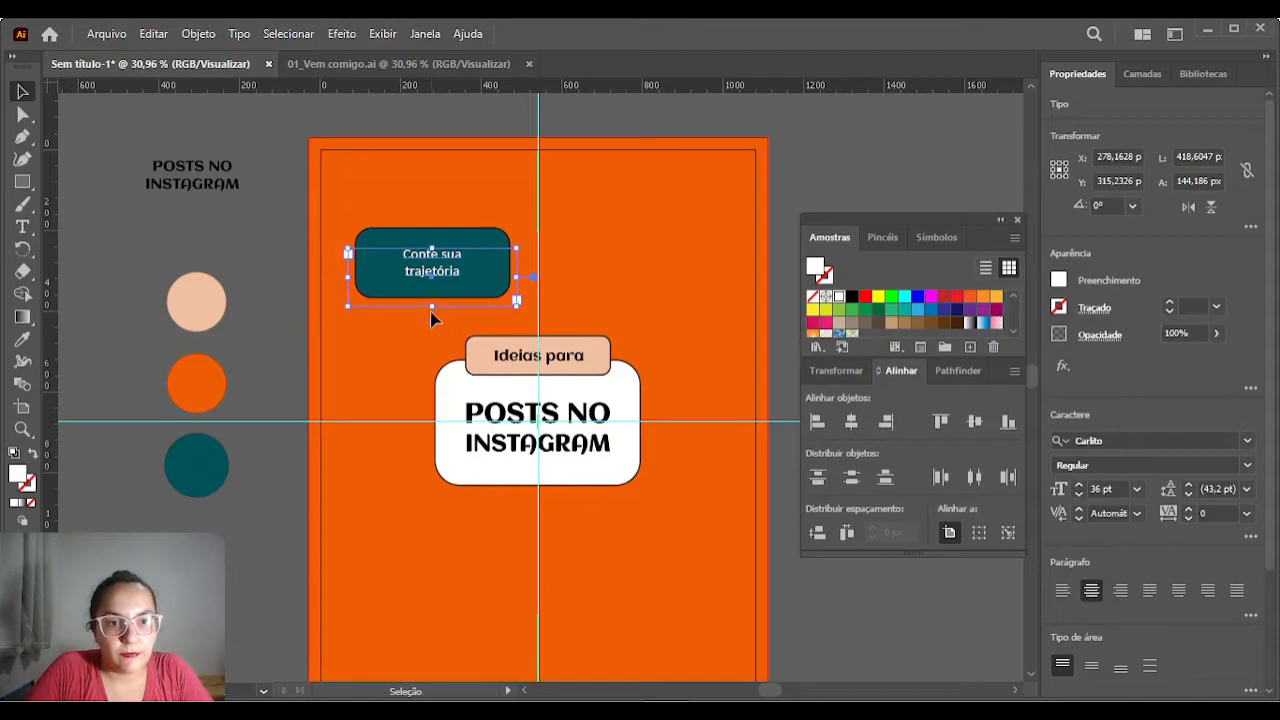
left_click_drag(432, 310, 435, 280)
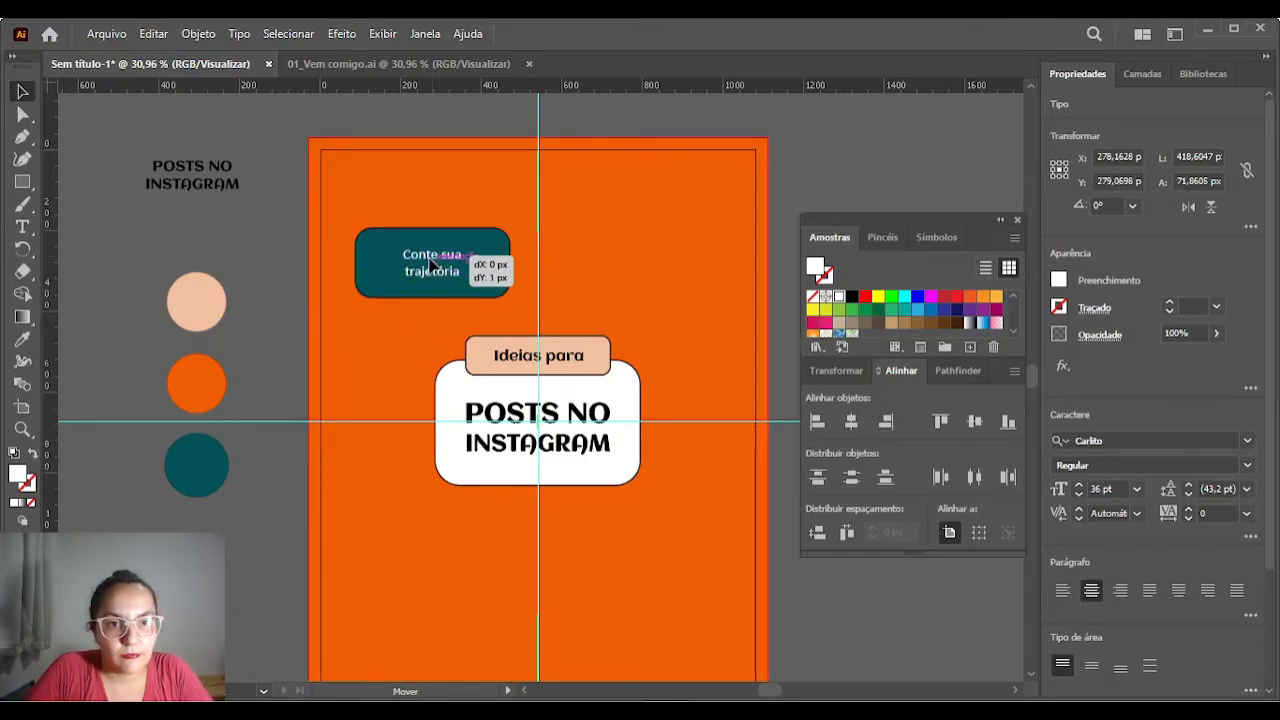
key("Down")
left_click_drag(348, 263, 355, 264)
left_click_drag(517, 264, 513, 268)
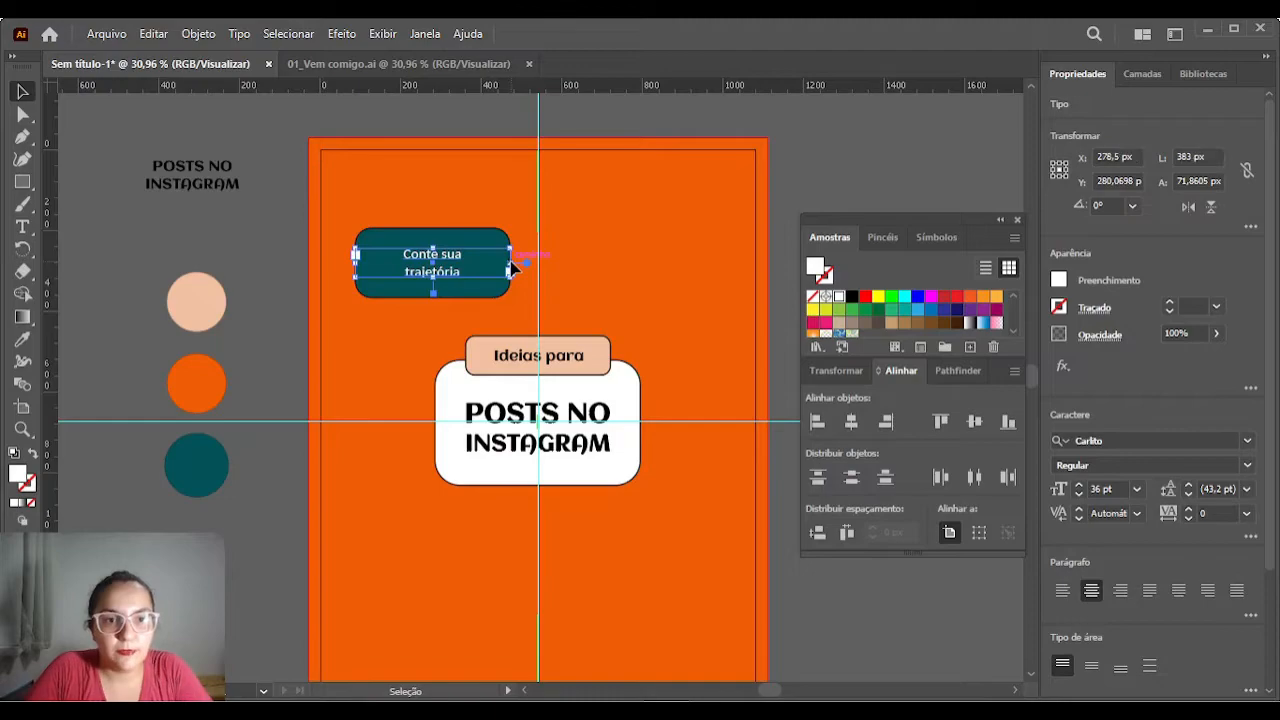
key("Down")
key("Down")
key("Up")
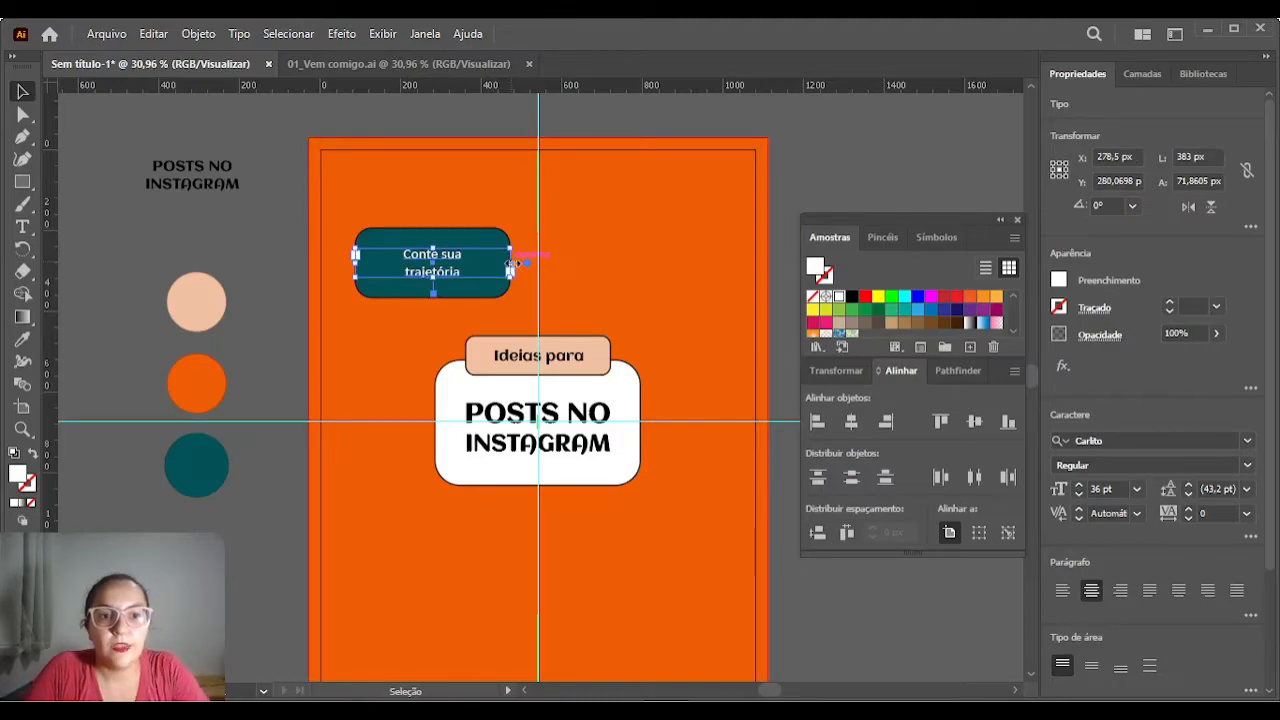
left_click(263, 314)
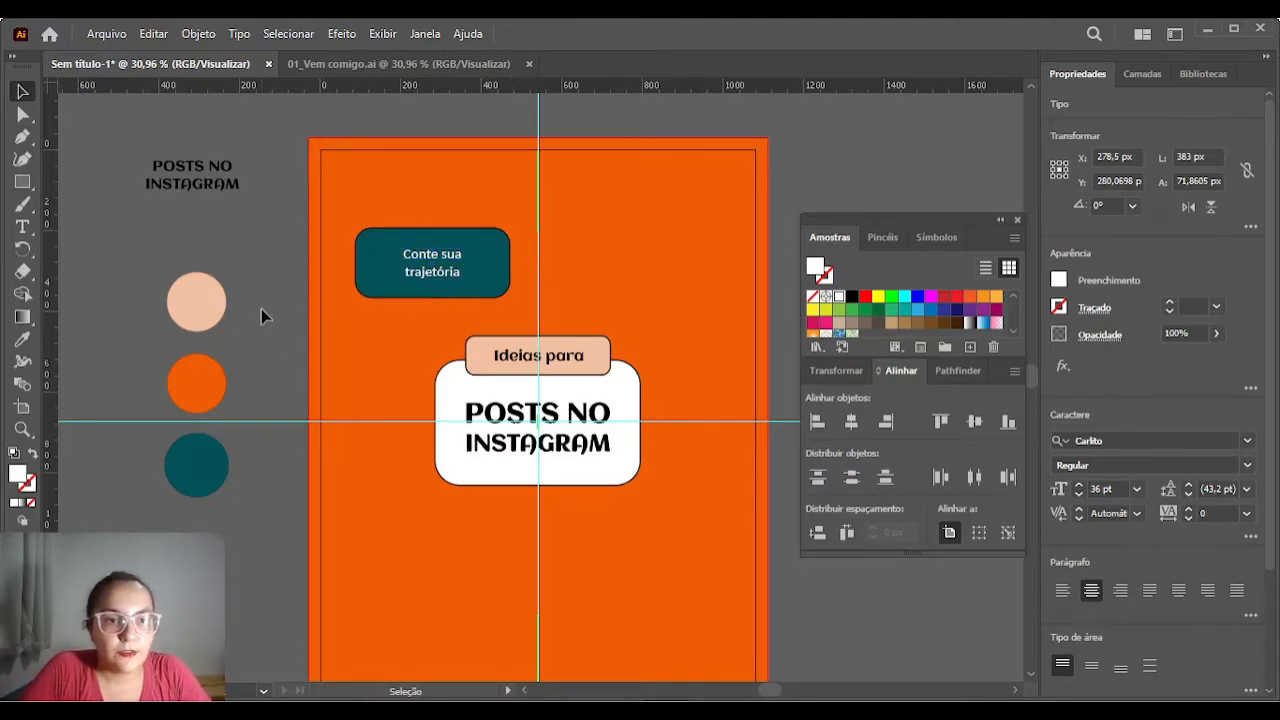
Group the teal rectangle with its text and place a copy level with it at about X 812.5 px.
left_click(431, 296)
right_click(400, 259)
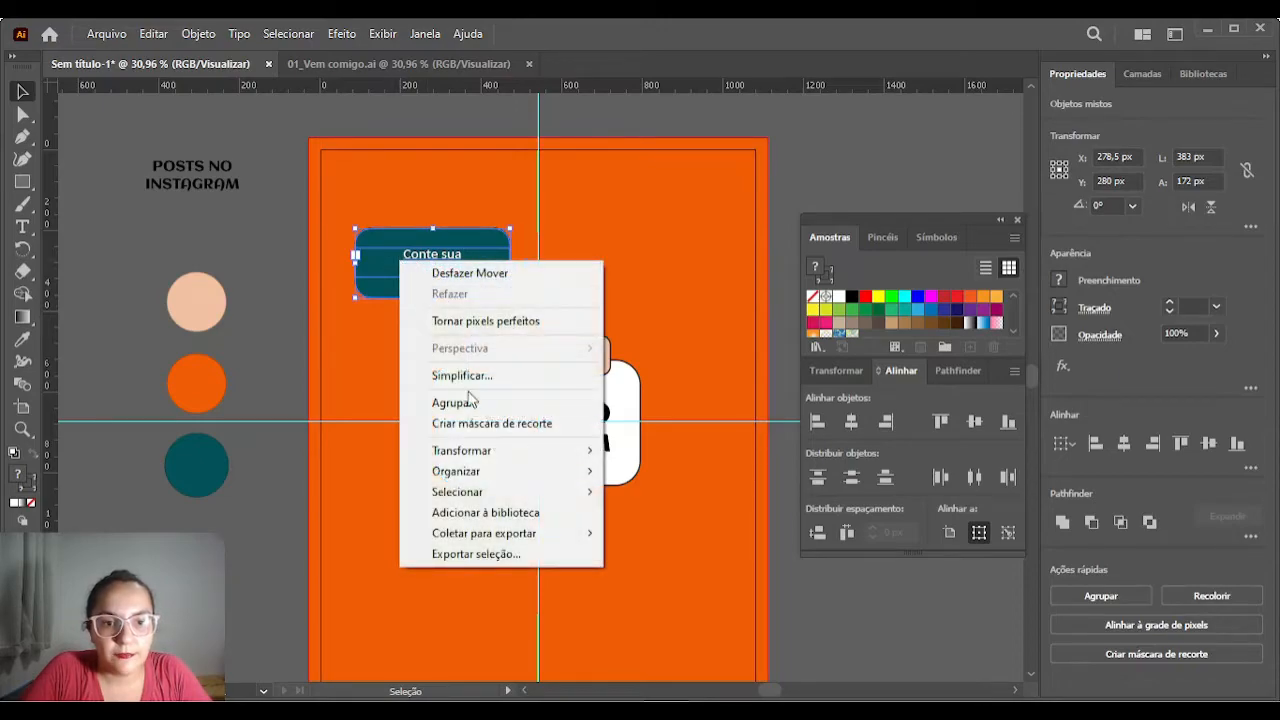
left_click(466, 403)
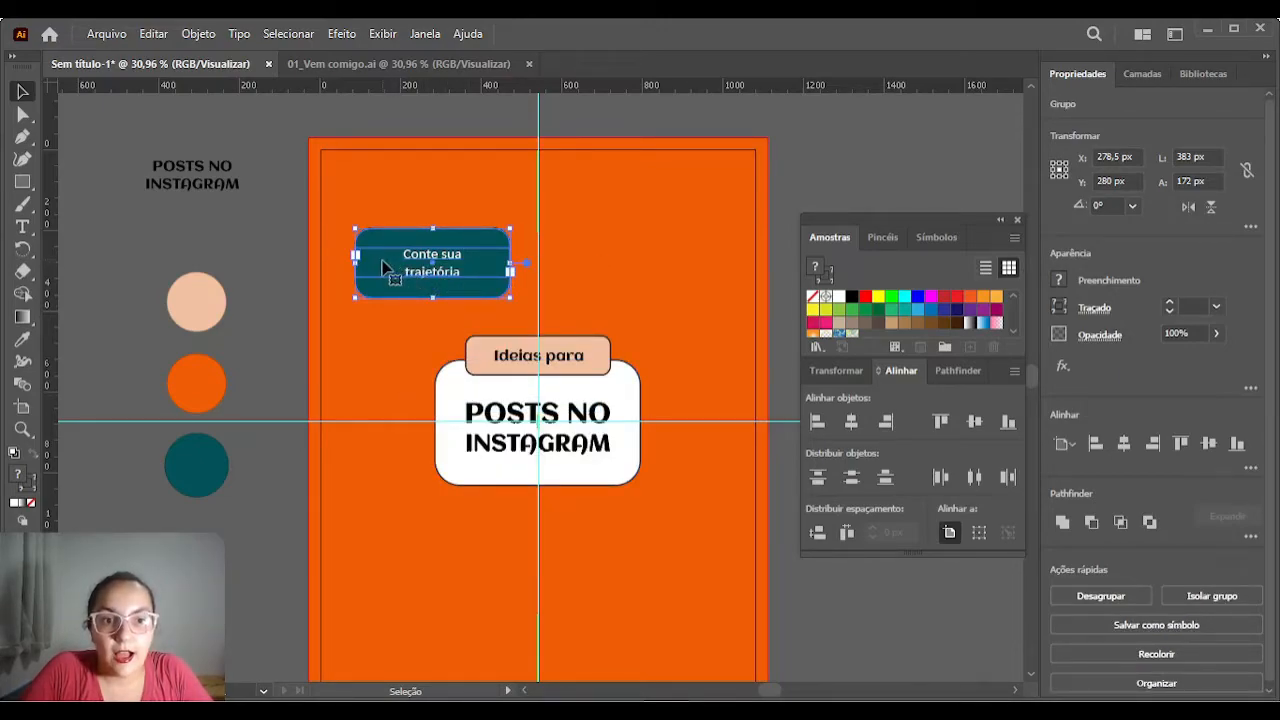
left_click_drag(387, 267, 600, 264)
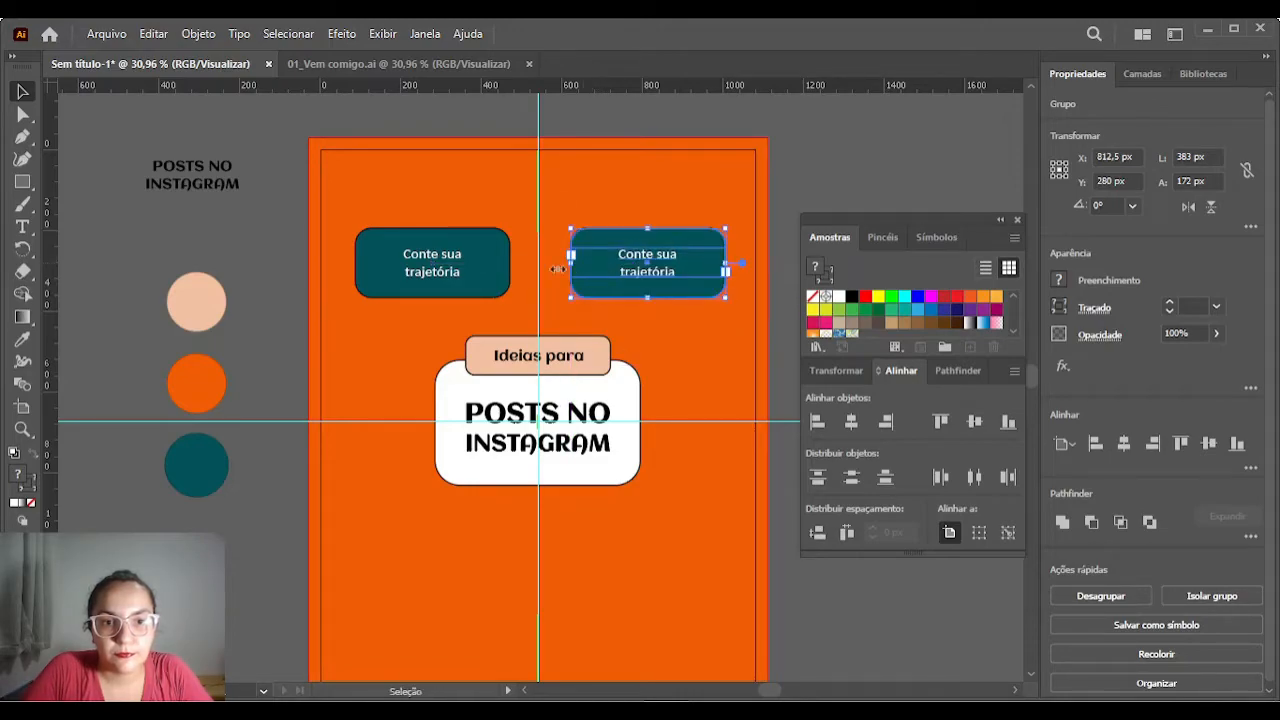
Select both teal boxes together and nudge the pair left to a centre of about X 540.5 px.
left_click(471, 271, "shift")
key("Left")
key("Left")
key("Left")
key("Left")
key("Left")
key("Left")
key("Right")
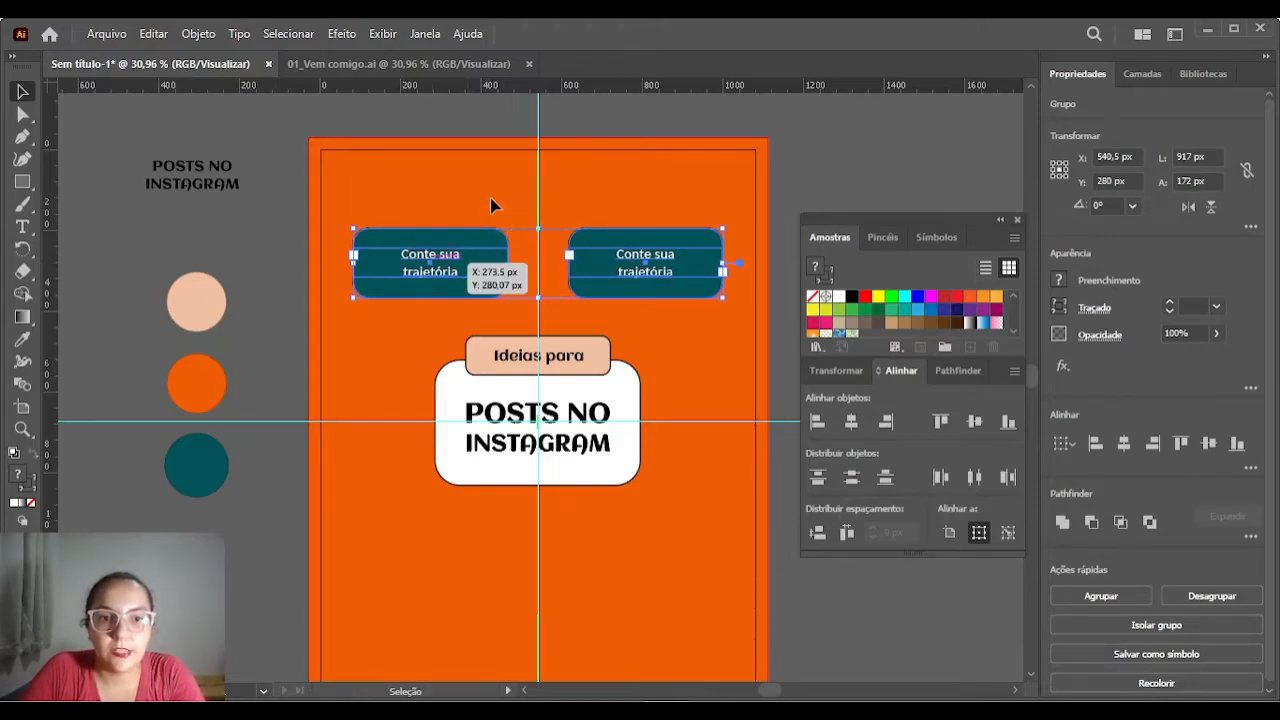
Duplicate the pair of teal boxes below the white title rectangle at about Y 996 px, lined up under the originals.
scroll(505, 252, "down", 2)
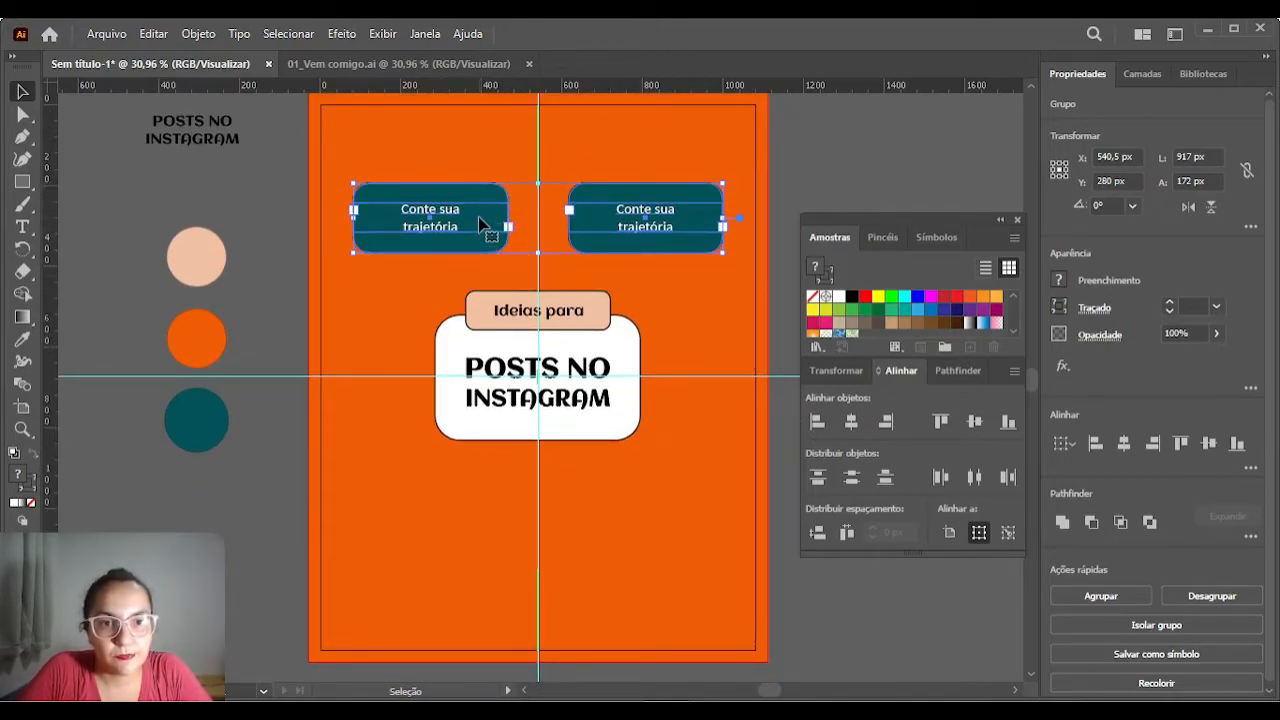
left_click_drag(480, 222, 475, 512)
key("Right")
key("Right")
key("Right")
key("Right")
key("Right")
key("Right")
key("Right")
key("Right")
key("Right")
key("Right")
key("Right")
key("Right")
key("Right")
key("Right")
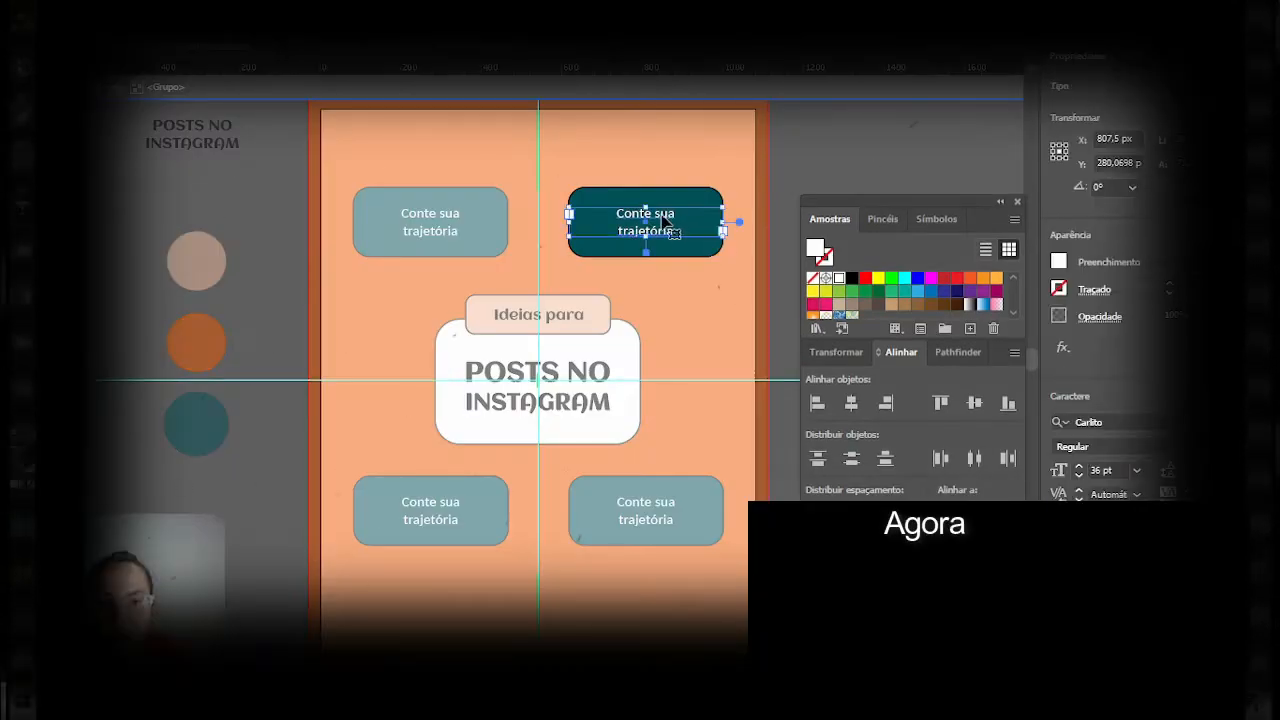
Replace the upper-right box's text with "Dê 5 dicas sobre seu nicho" and the lower-left box's with "Fale sobre mitos e verdades da sua profissão".
type("Dê 5 dicas sobre seu n")
type("icho")
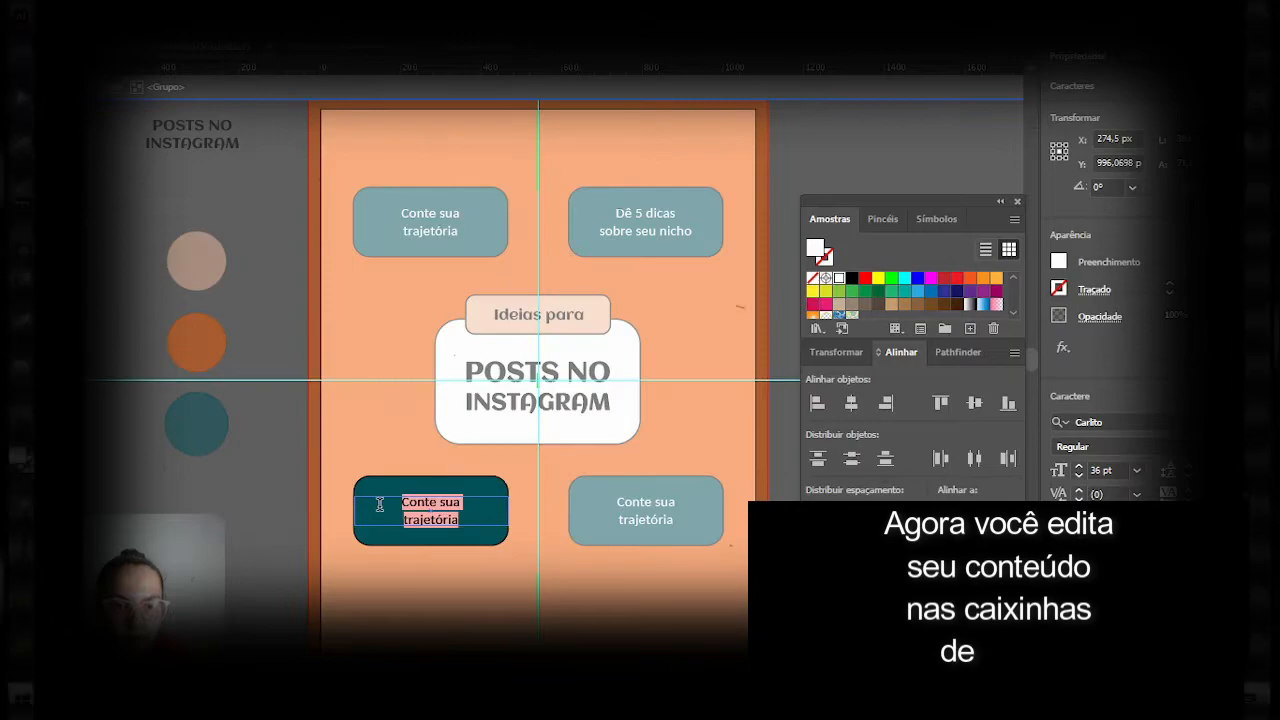
type("Fale sobre mitos e verdades da sua profissão")
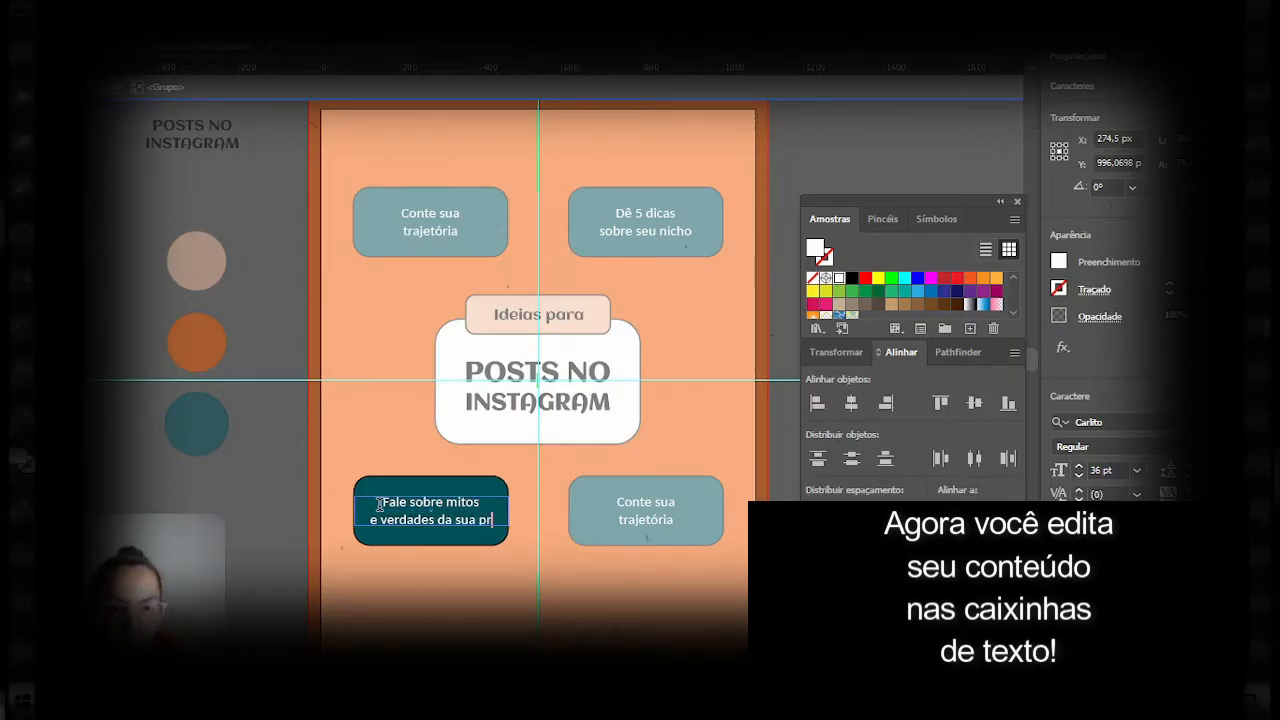
key("Escape")
left_click(251, 451)
Replace the text in the lower-right teal box with "Faça um tutorial rápido".
left_click(672, 510)
triple_click(672, 510)
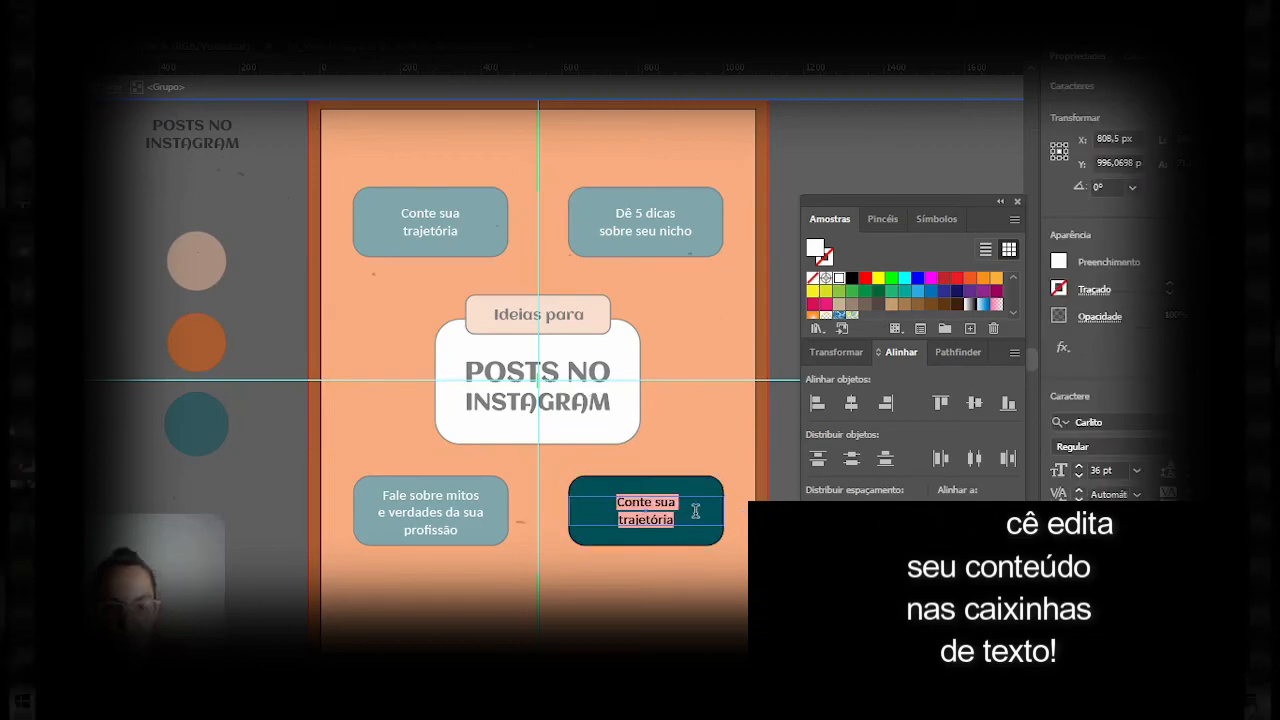
type("Faça um tutorial rápido")
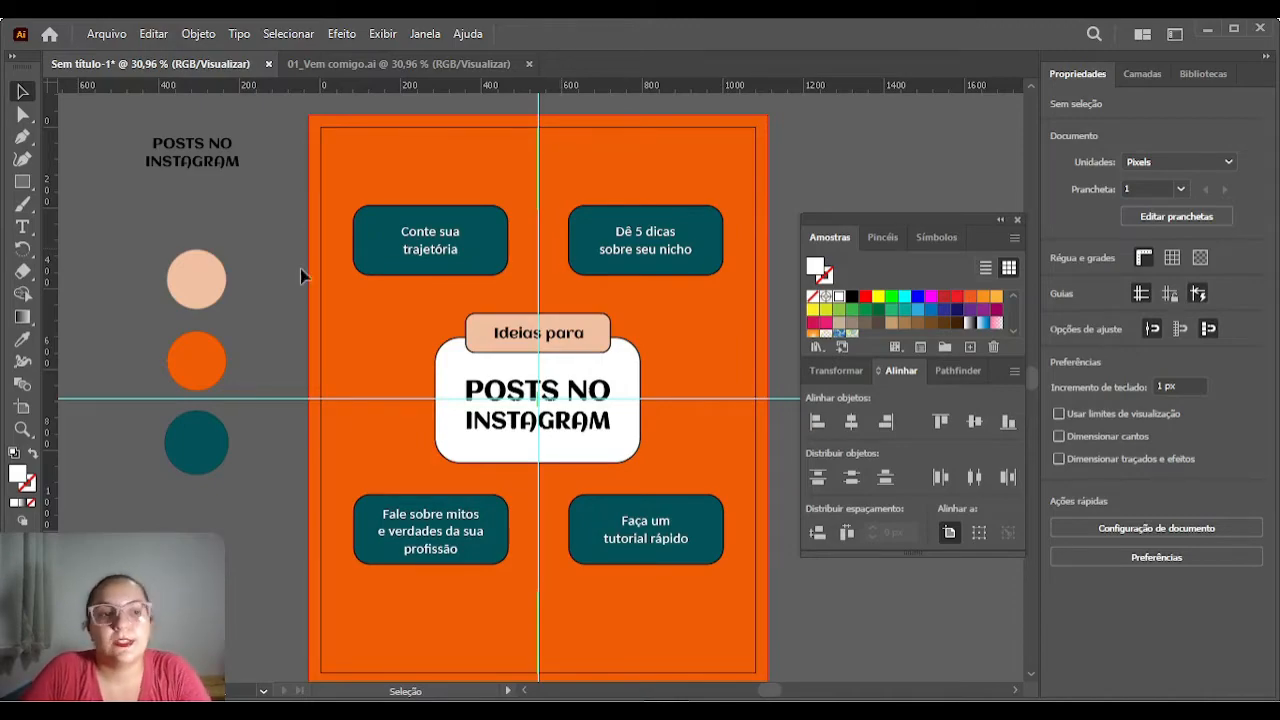
Draw a straight Pen line spanning about 50 x 156 px from the white rectangle's upper-left corner to the "Conte sua trajetória" box.
left_click(22, 136)
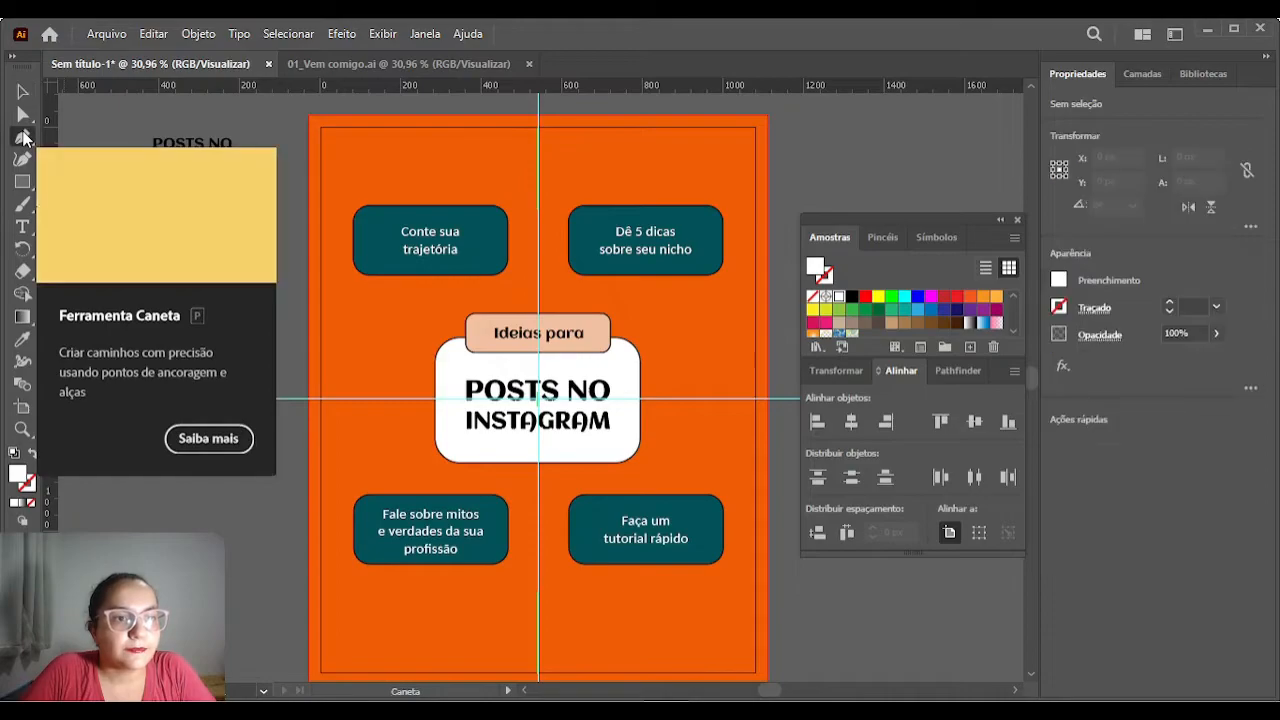
left_click(453, 342)
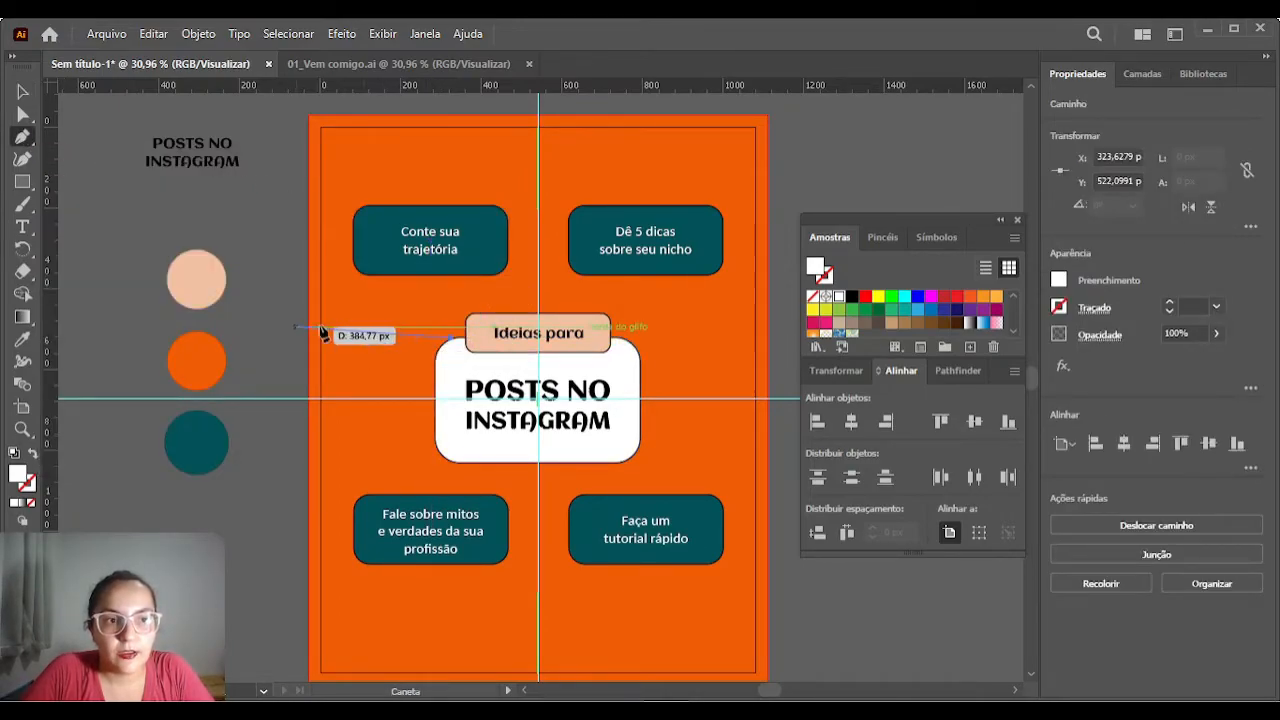
left_click(430, 276)
key("Escape")
Draw a second Pen line spanning about 53 x 90 px from the white rectangle's lower-left corner to the "Fale sobre mitos" box and deselect it.
left_click(445, 458)
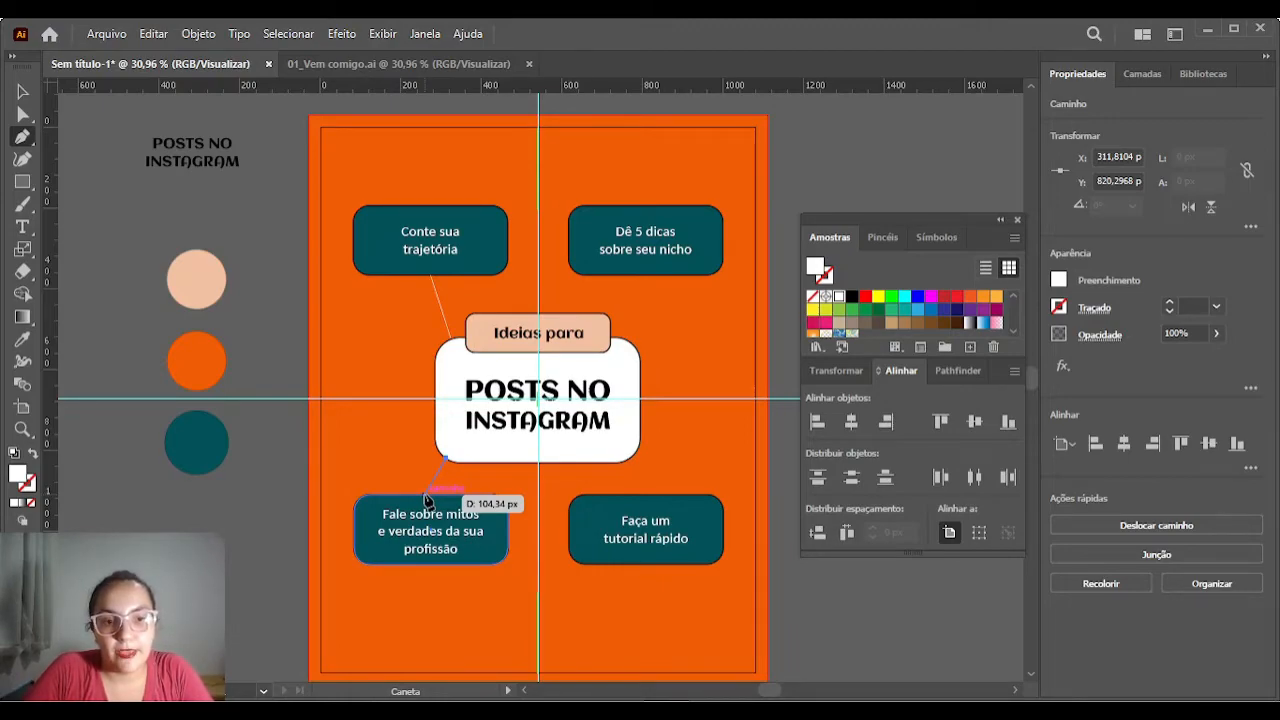
left_click(427, 500)
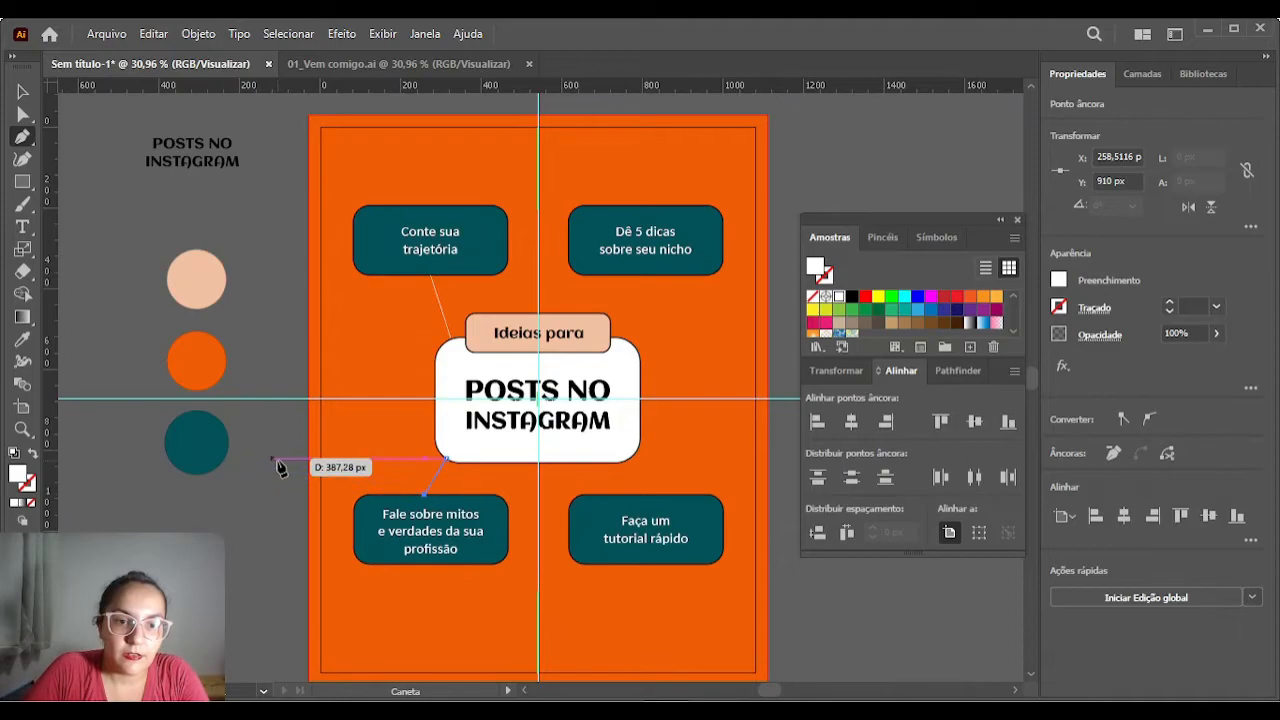
left_click(26, 160)
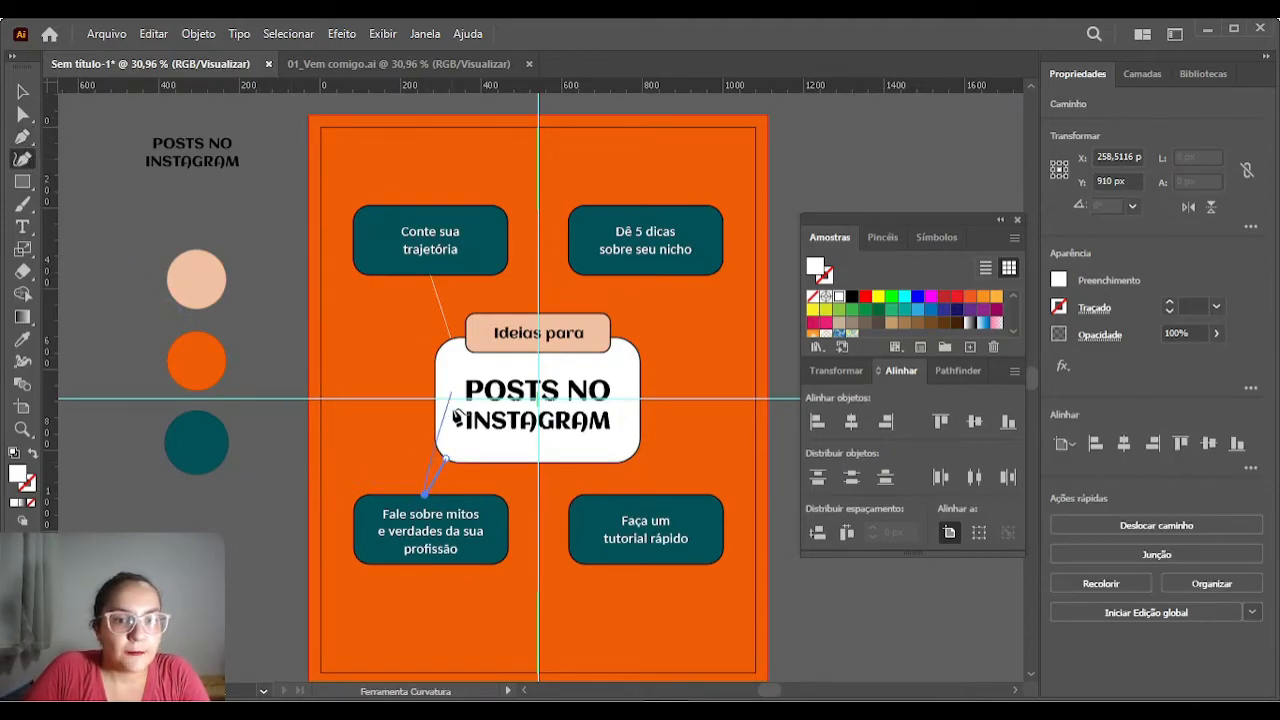
left_click(22, 92)
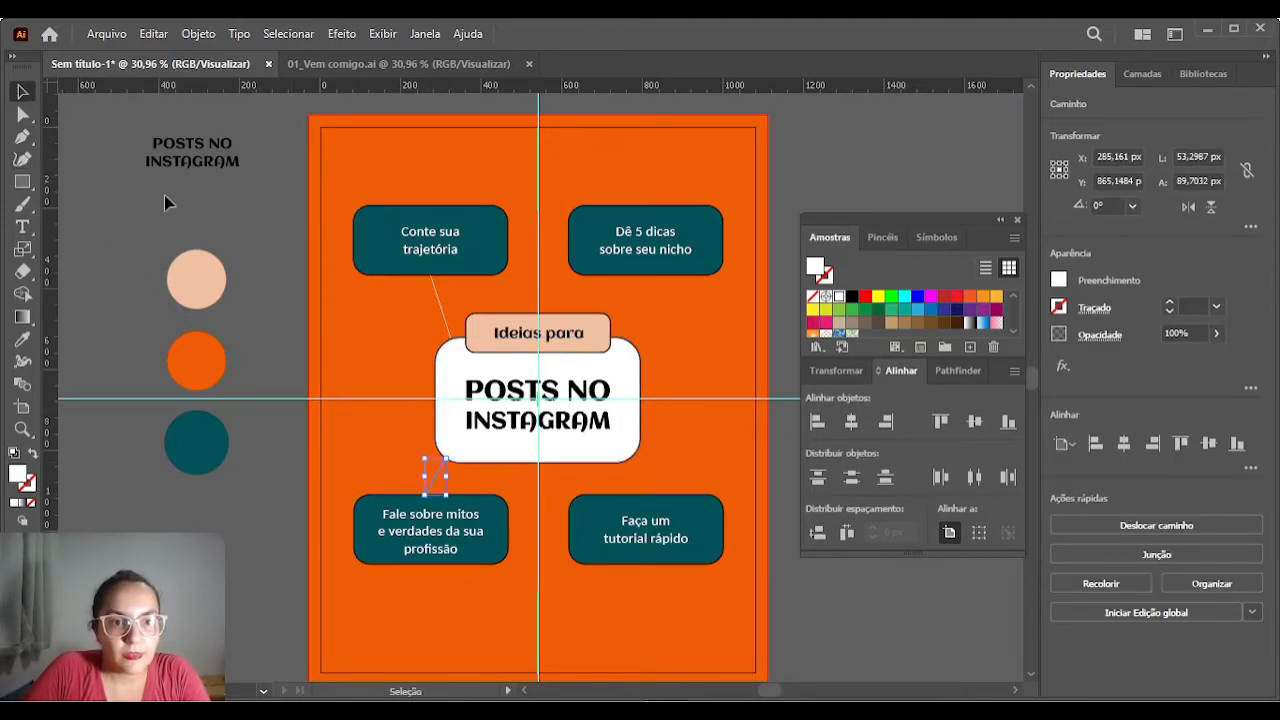
left_click(164, 195)
Give the connector line to the "Conte sua trajetória" box a black fill and a 2 pt stroke.
left_click(449, 333)
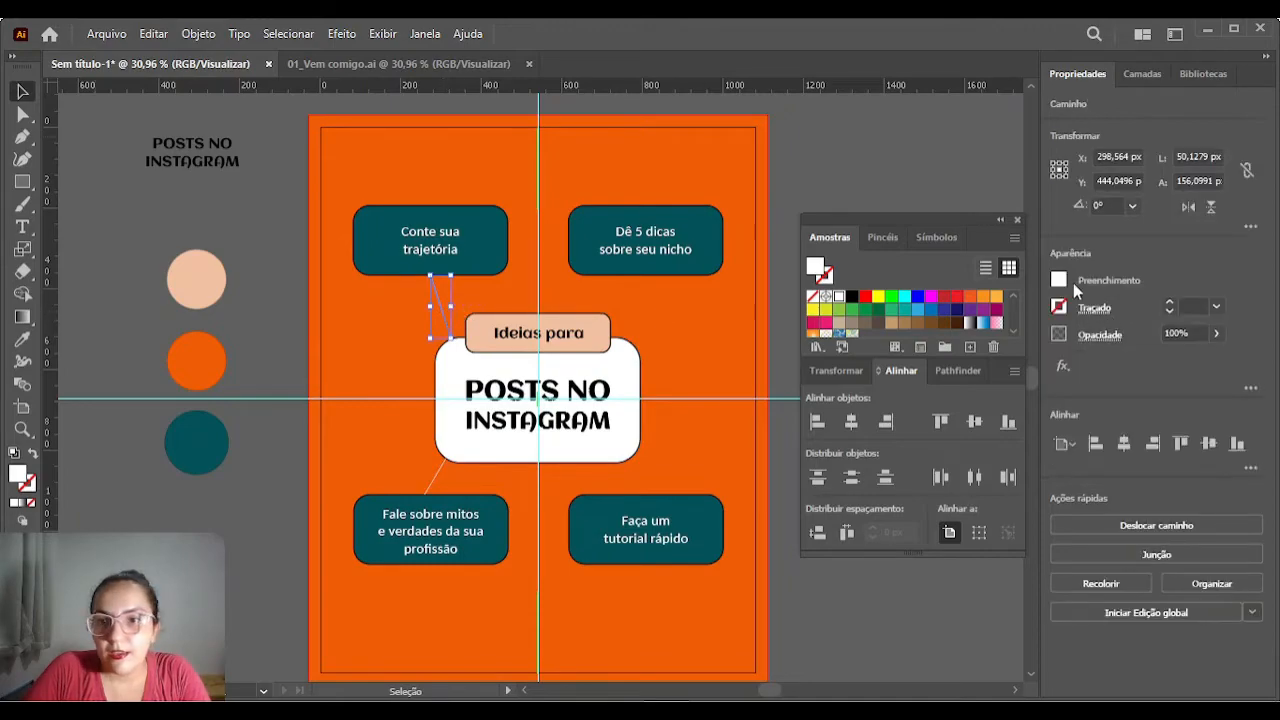
left_click(850, 297)
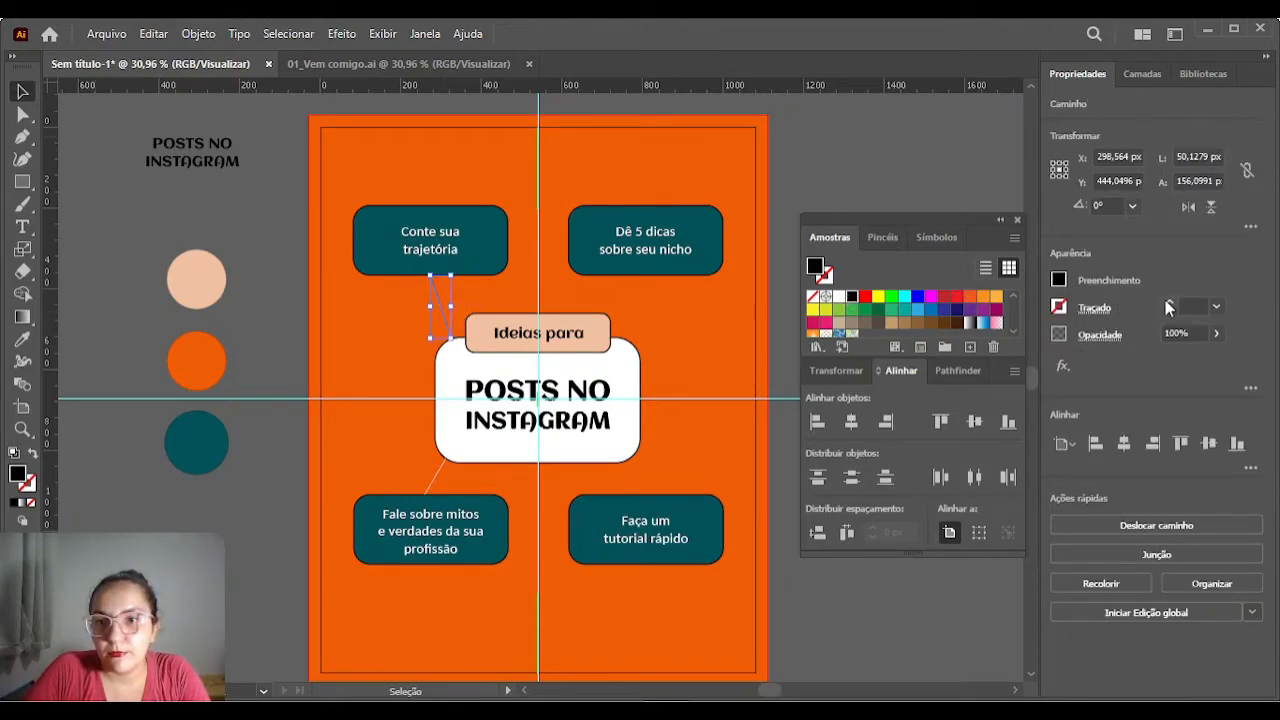
left_click(1167, 306)
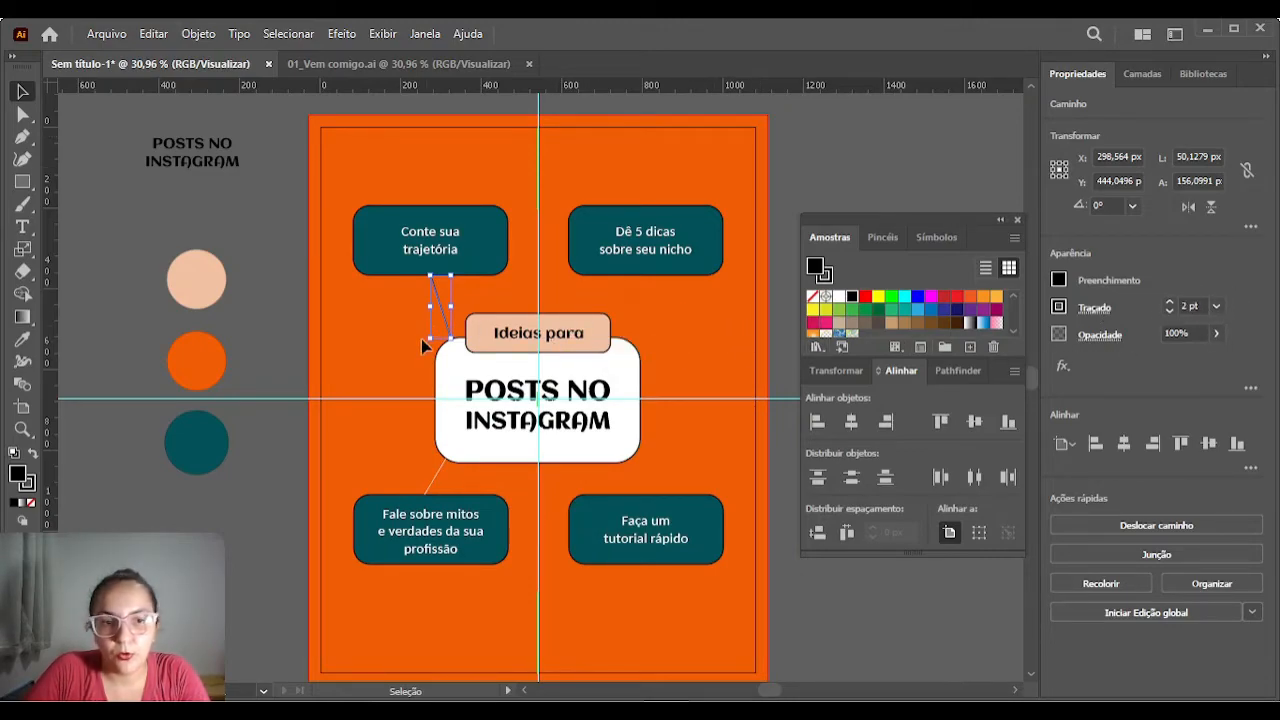
Copy the black fill and 2 pt stroke from the "Conte sua trajetória" connector to the "Fale sobre mitos" connector with the Eyedropper.
left_click(283, 335)
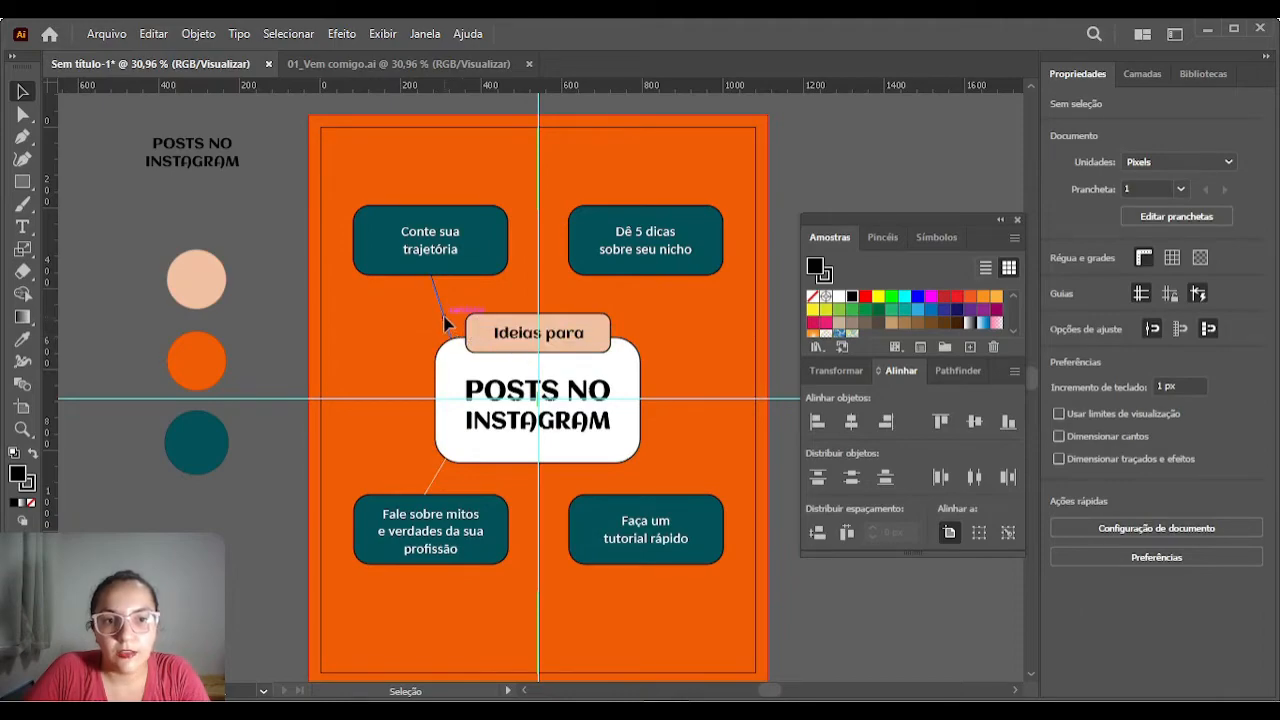
left_click(443, 316)
left_click(283, 337)
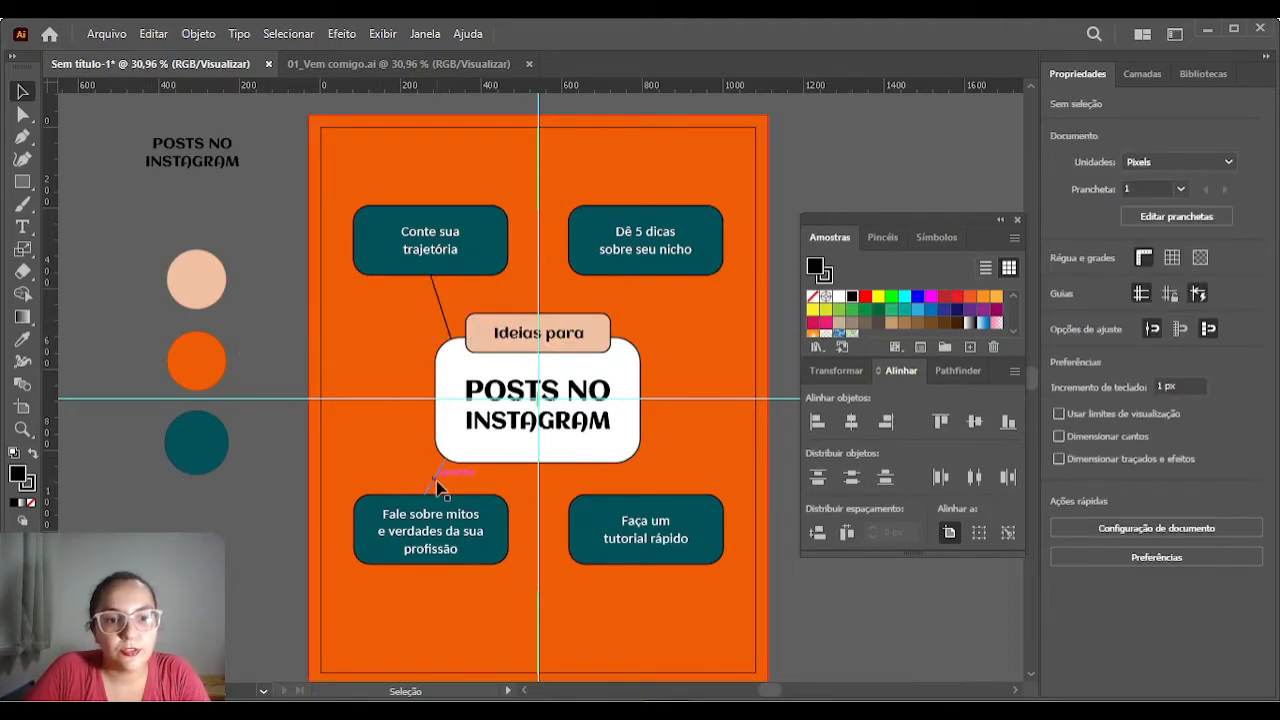
left_click(435, 478)
left_click(24, 341)
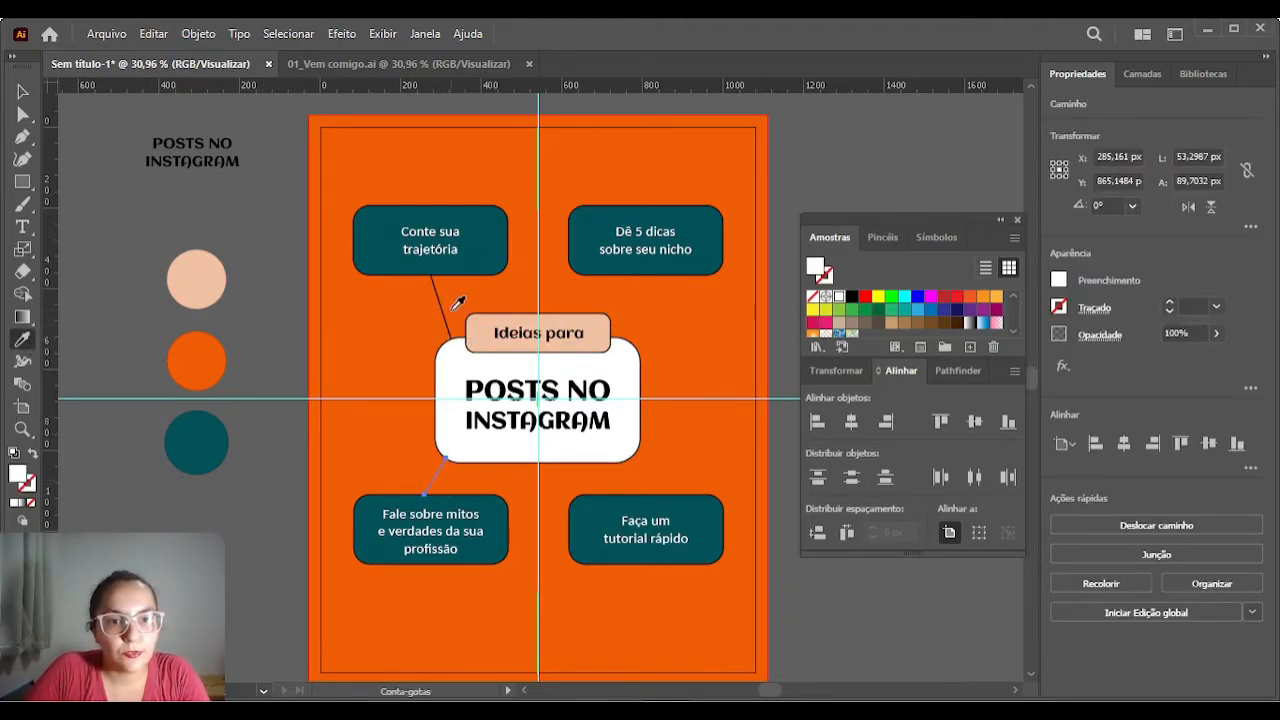
left_click(443, 306)
left_click(20, 93)
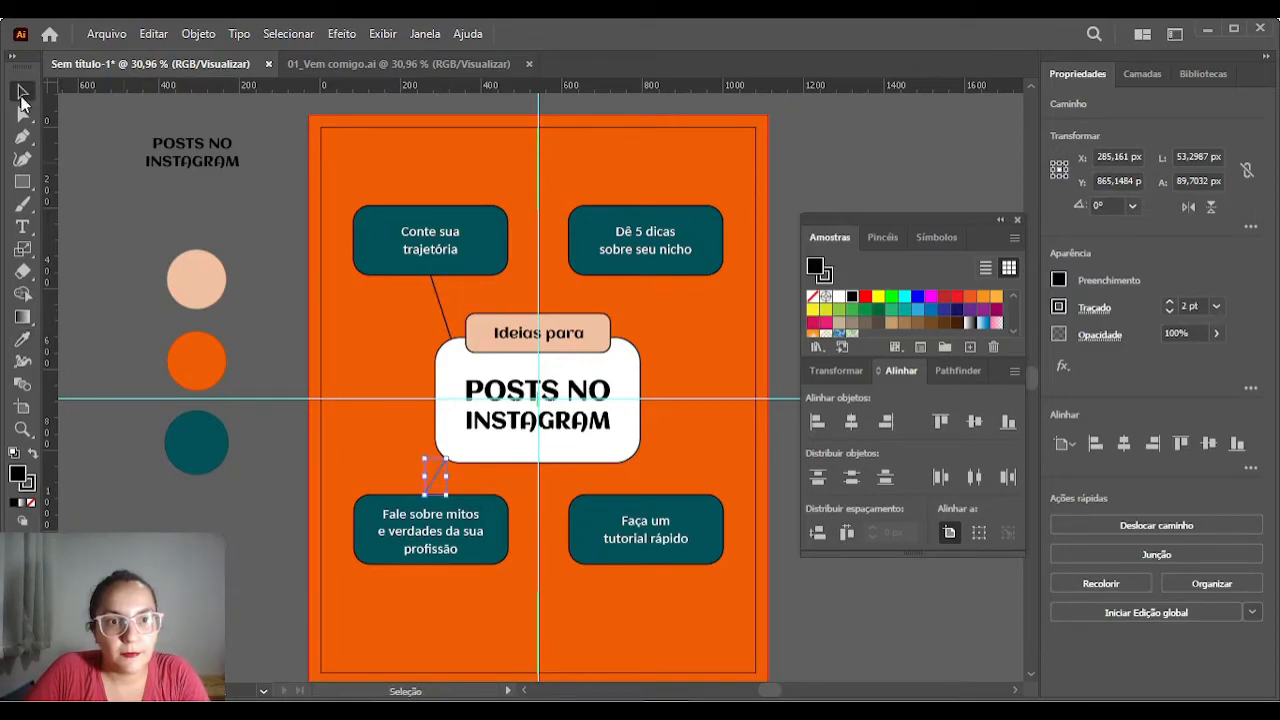
left_click(321, 226)
Move the group of two lower teal boxes straight down to Y 997 px.
scroll(374, 346, "down", 1)
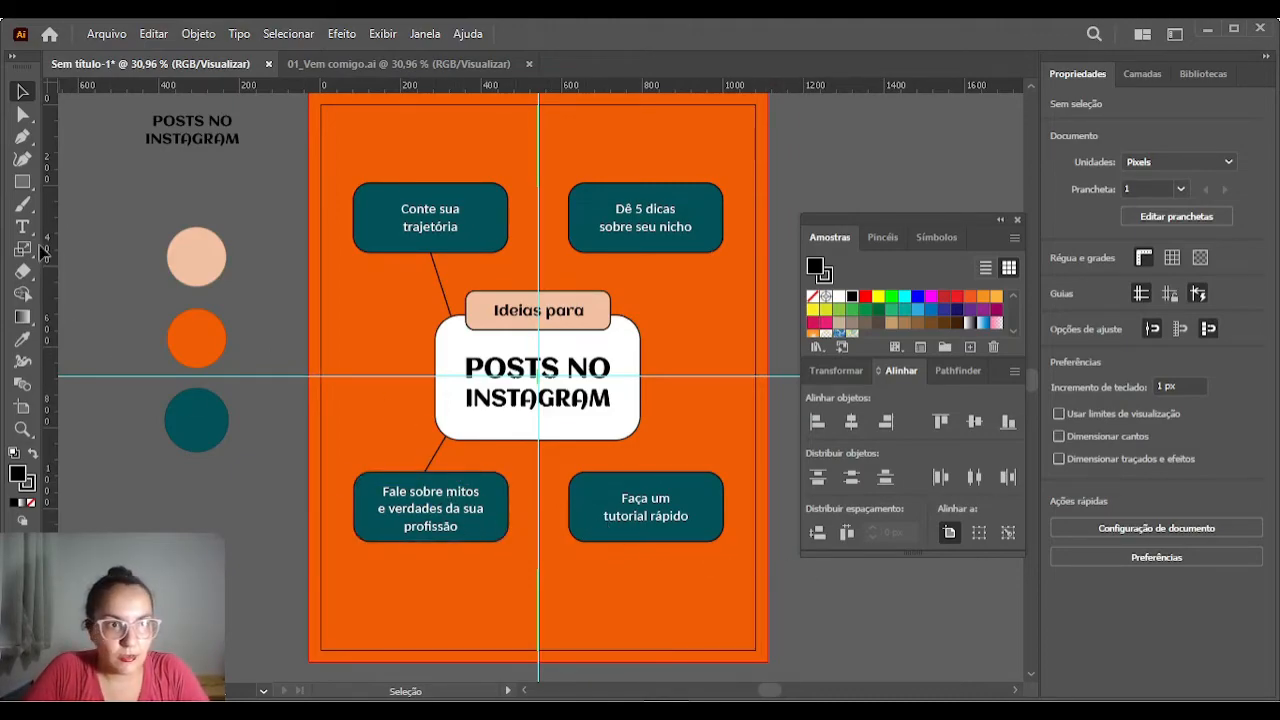
left_click(368, 497)
key("Down")
key("Down")
key("Down")
key("Down")
key("Down")
key("Down")
key("Down")
key("Down")
key("Down")
key("Down")
key("Down")
key("Down")
key("Down")
key("Down")
key("Down")
key("Down")
key("Down")
key("Down")
key("Down")
key("Down")
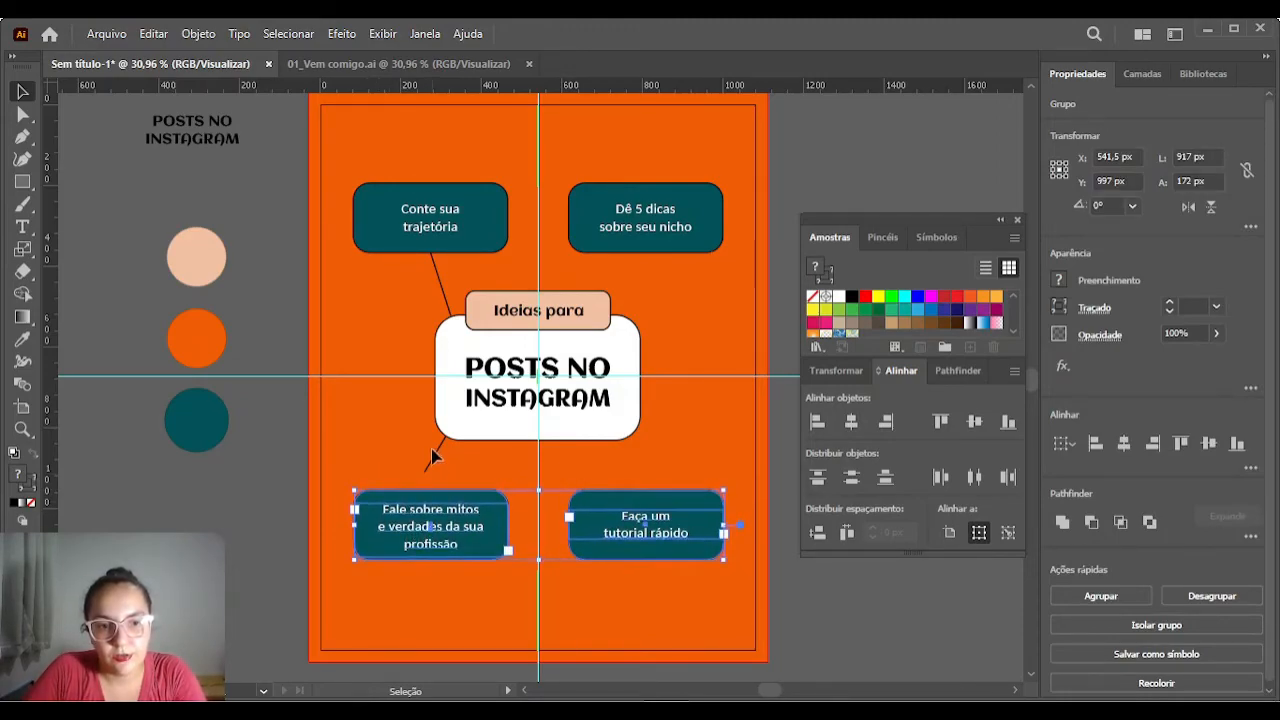
Stretch the "Fale sobre mitos" connector downward to a height of about 134 px so it meets its box.
left_click(431, 446)
left_click_drag(426, 470, 425, 490)
left_click(343, 443)
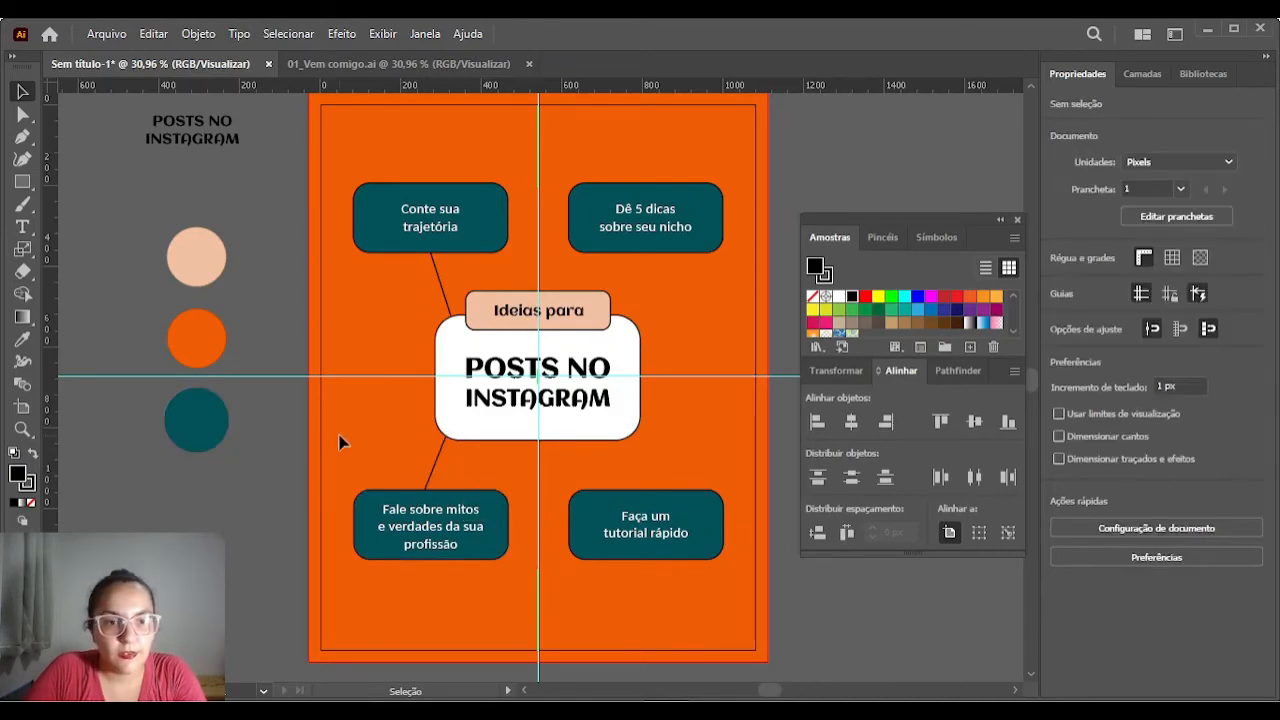
Bend the "Fale sobre mitos" connector outward into an arc about 59 px wide with the Curvature tool and remove its fill.
left_click(22, 158)
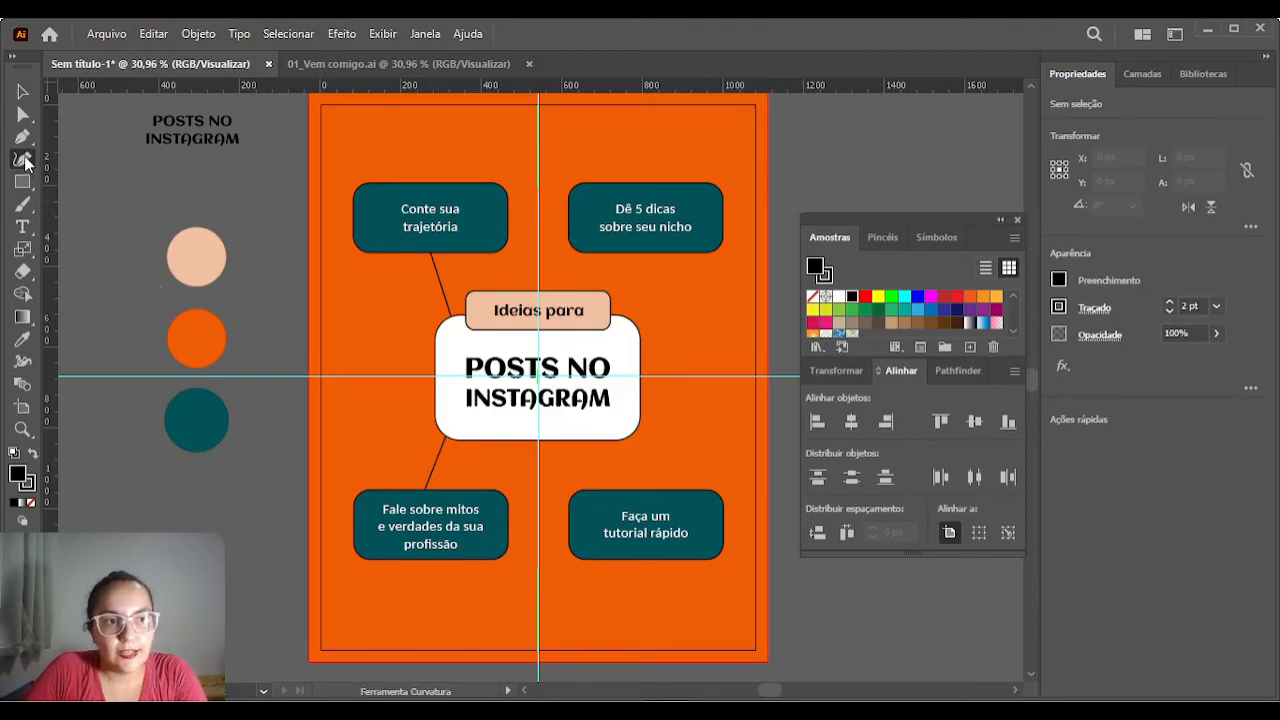
left_click(433, 462)
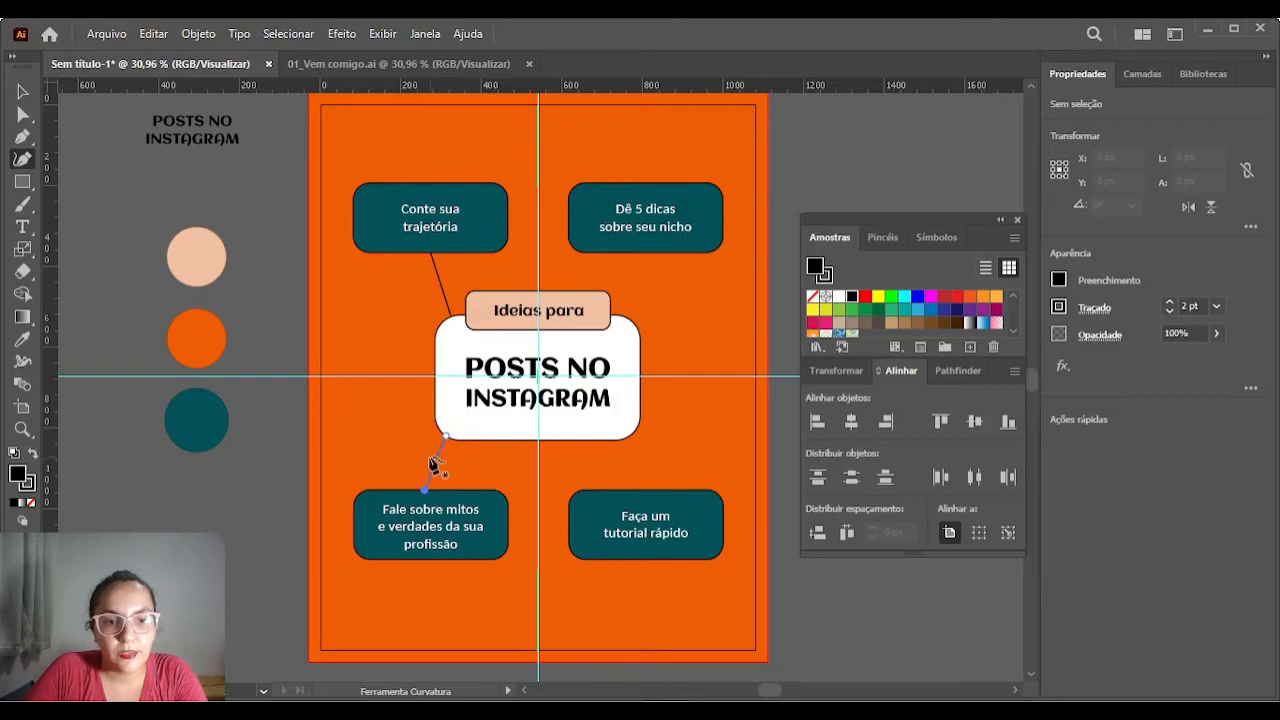
left_click_drag(437, 460, 425, 456)
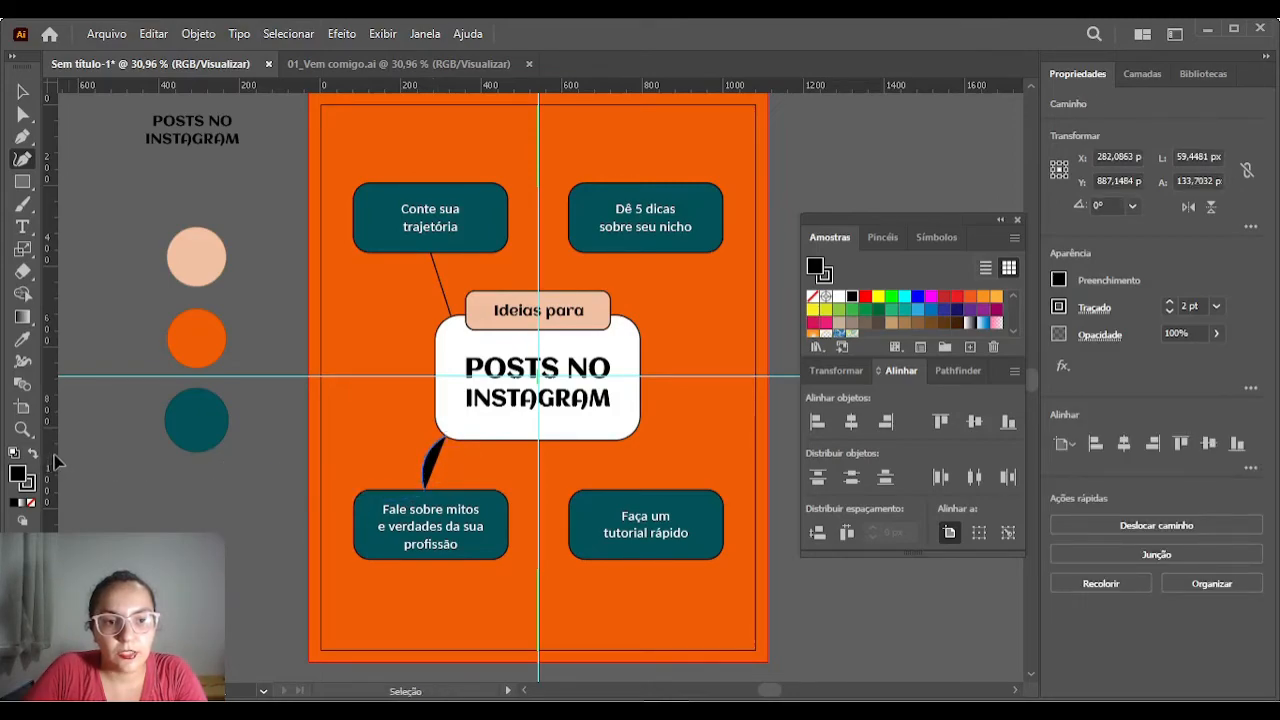
left_click(31, 503)
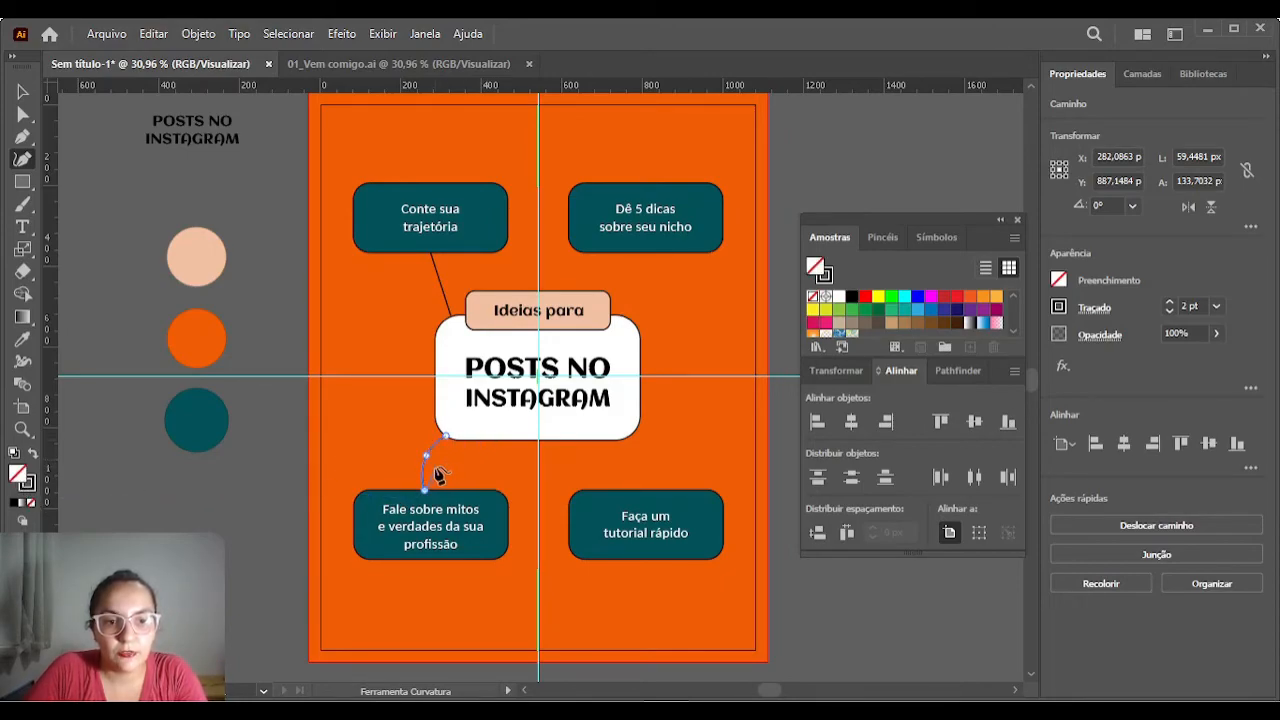
Curve the "Conte sua trajetória" connector outward to about 59 px wide and copy the lower arc's unfilled black-stroke style to it.
key("s")
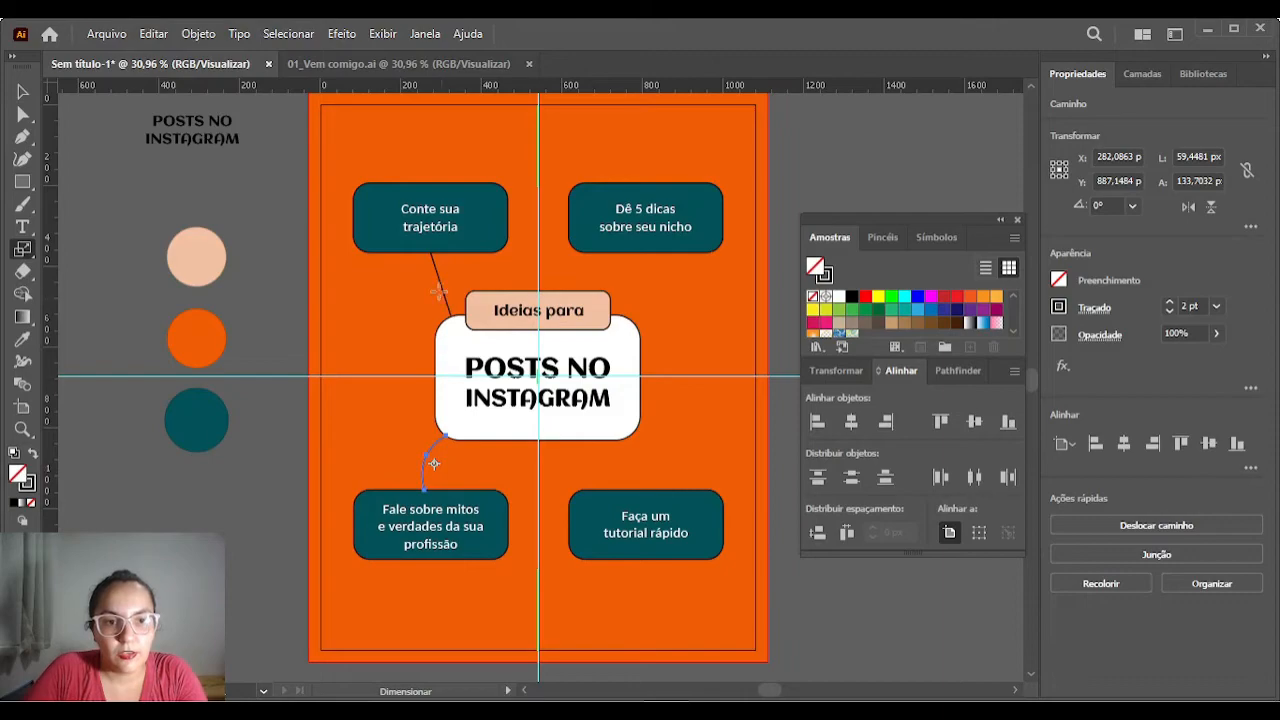
key("shift+grave")
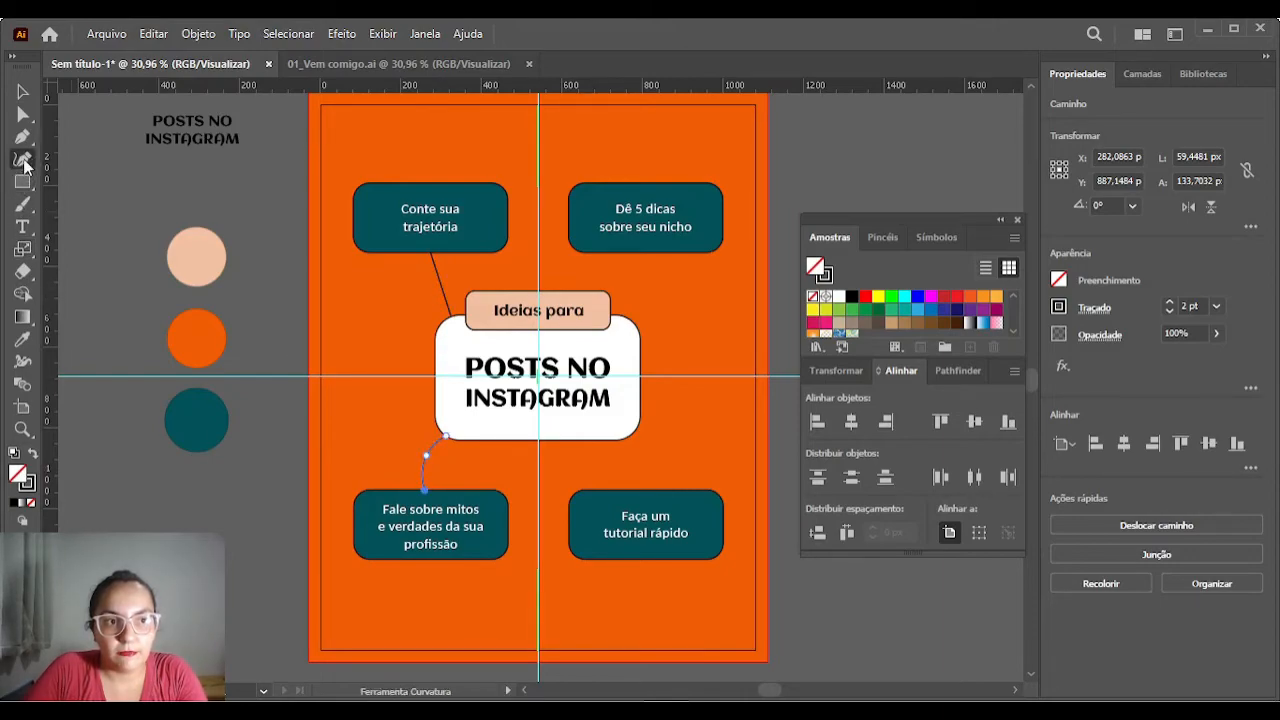
left_click(445, 290)
left_click_drag(440, 285, 433, 284)
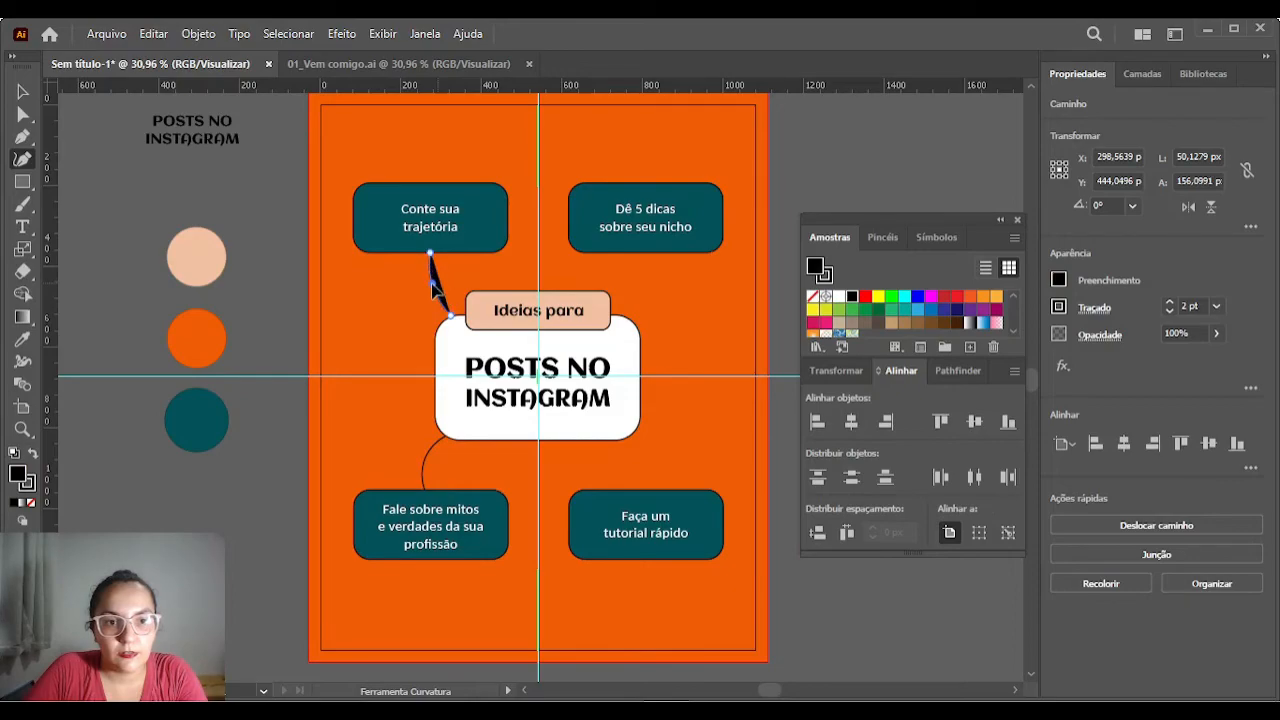
key("i")
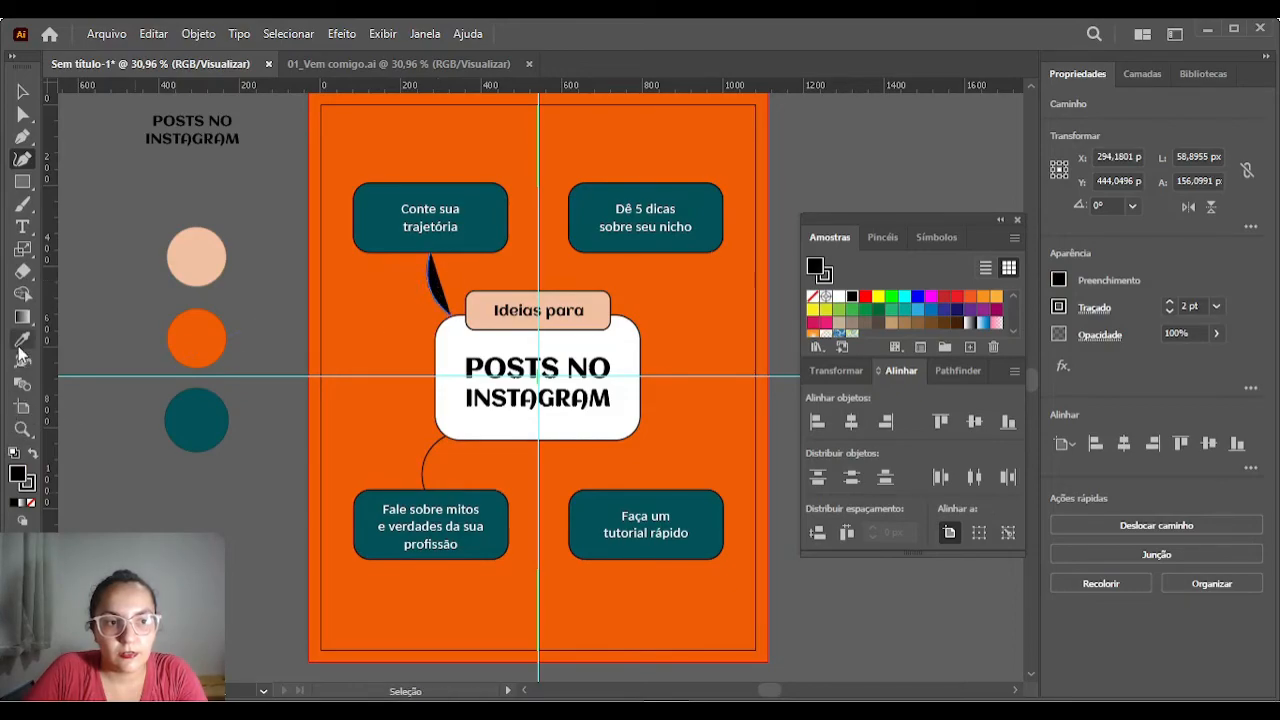
left_click(428, 447)
key("v")
left_click(249, 209)
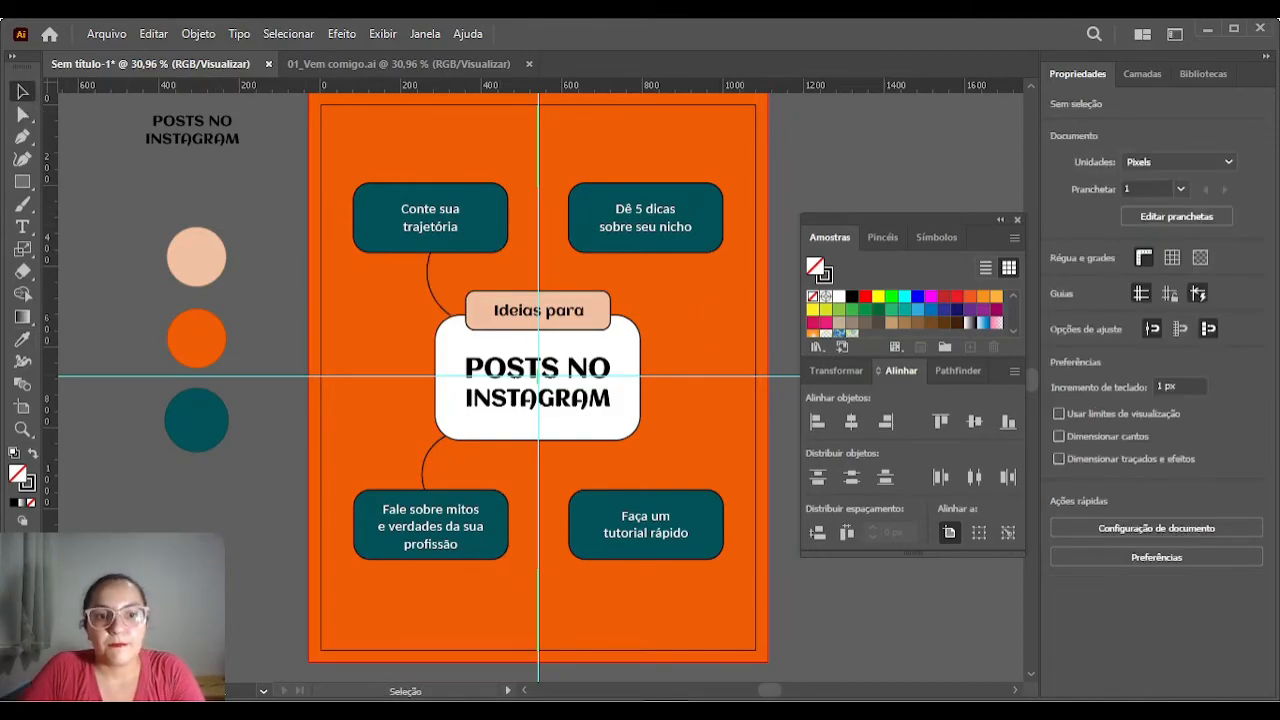
Fine-tune the lower end of the "Conte sua trajetória" connector against the white rectangle's upper-left corner.
left_click(449, 316)
left_click_drag(440, 318, 441, 320)
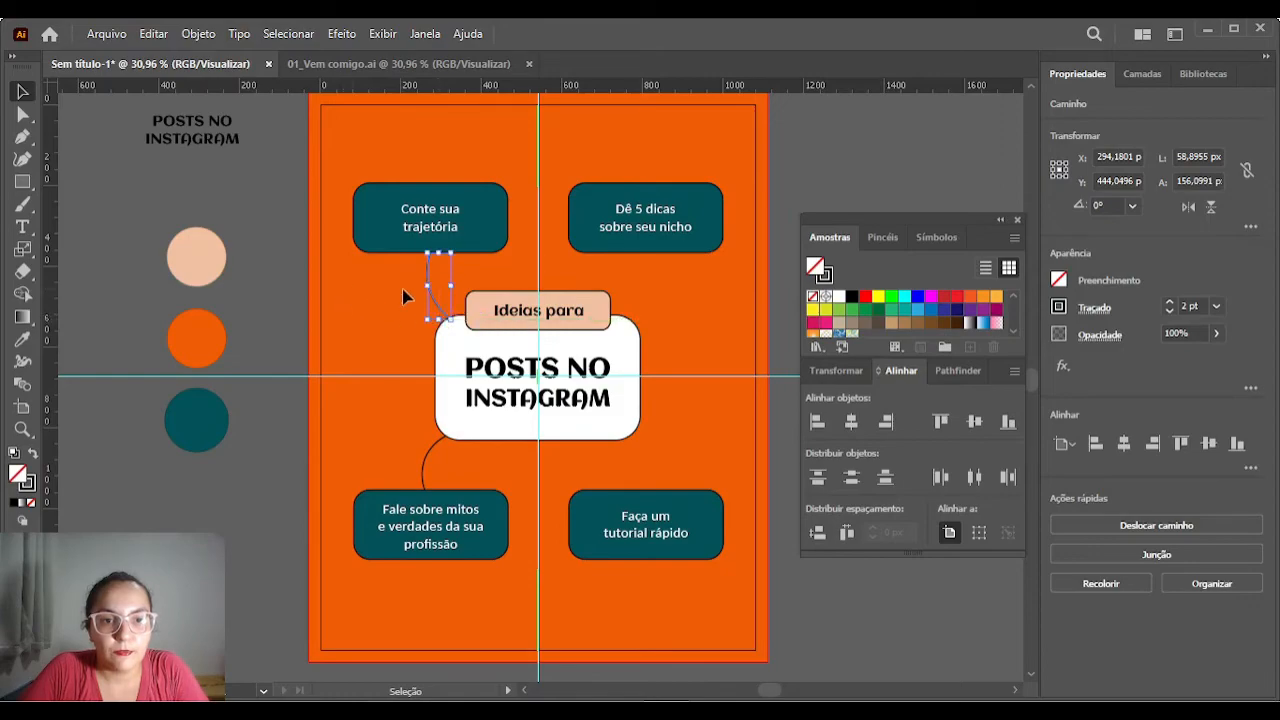
left_click(389, 269)
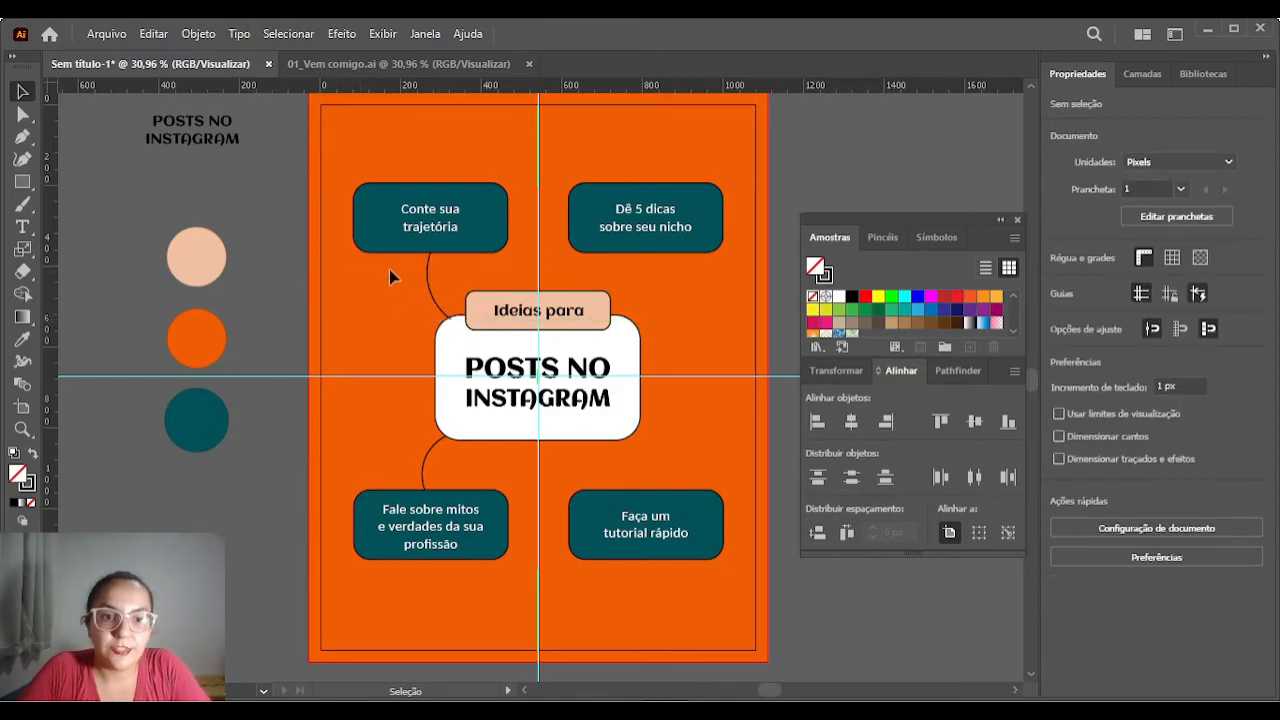
left_click(435, 296)
left_click_drag(436, 319, 434, 317)
left_click(268, 293)
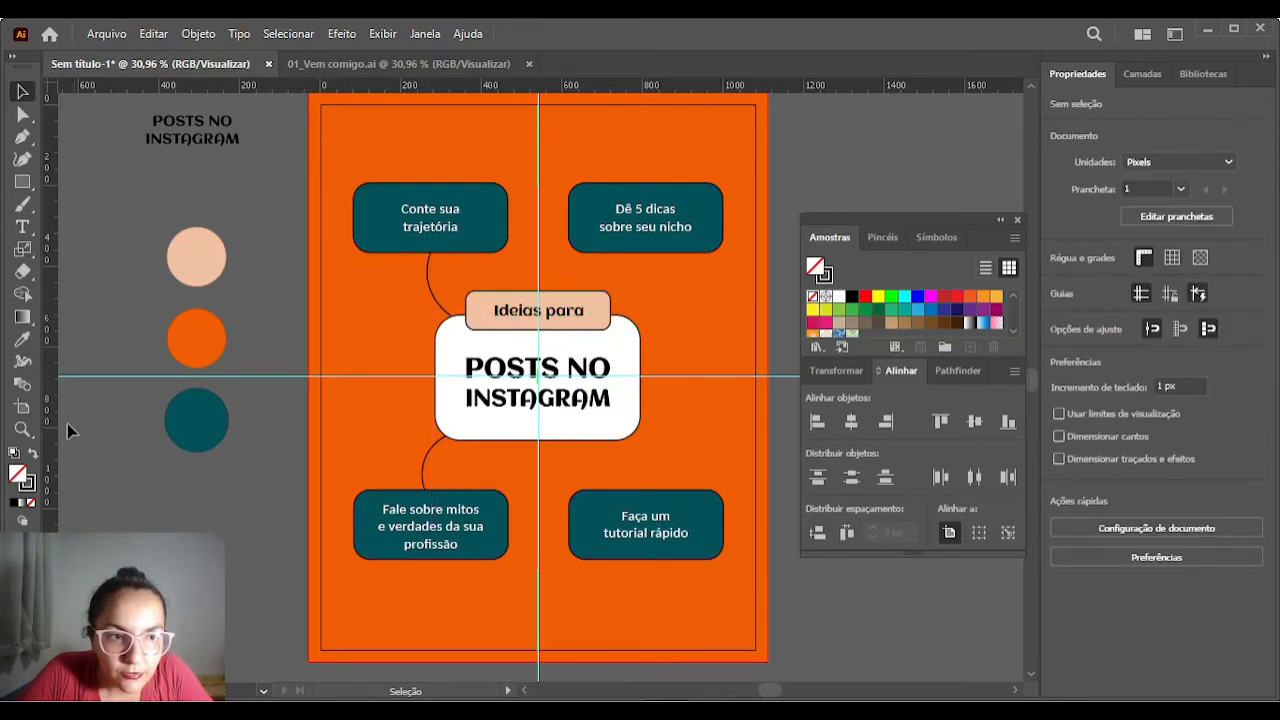
Duplicate both curved connectors together, placing the copies about 56 px to the right of the originals.
scroll(64, 385, "up", 1)
left_click(475, 307)
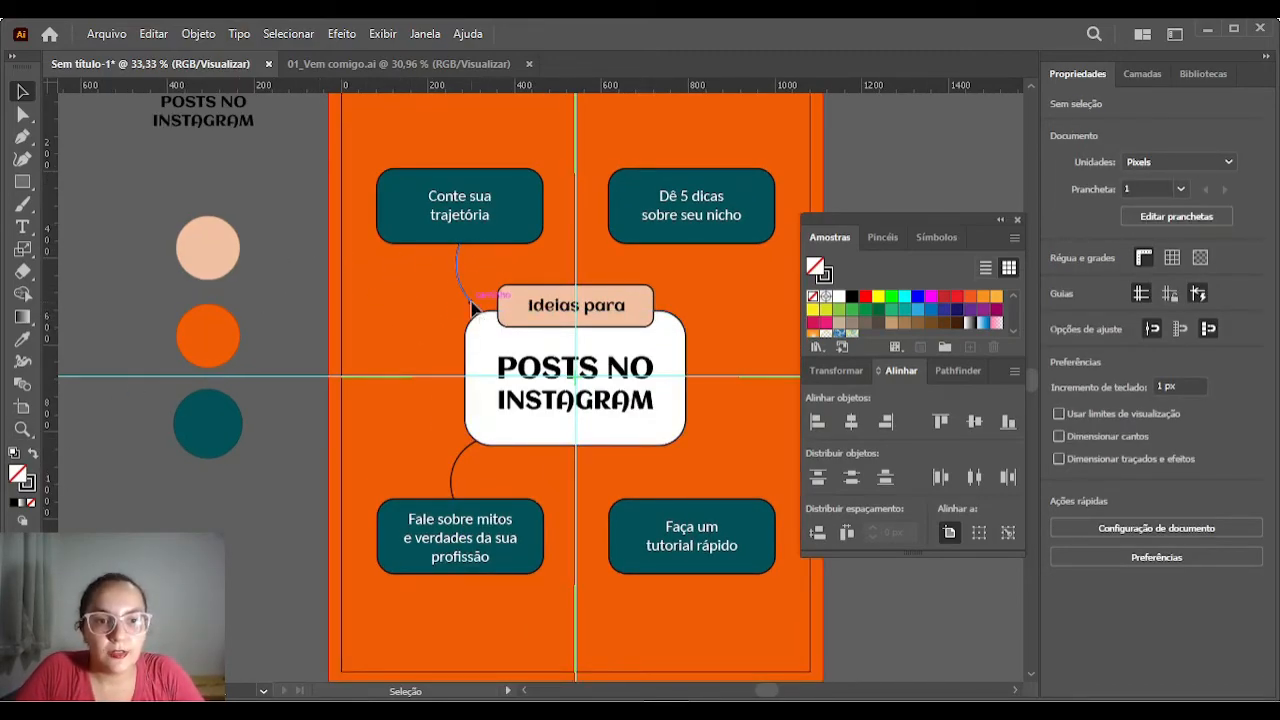
left_click(459, 463, "shift")
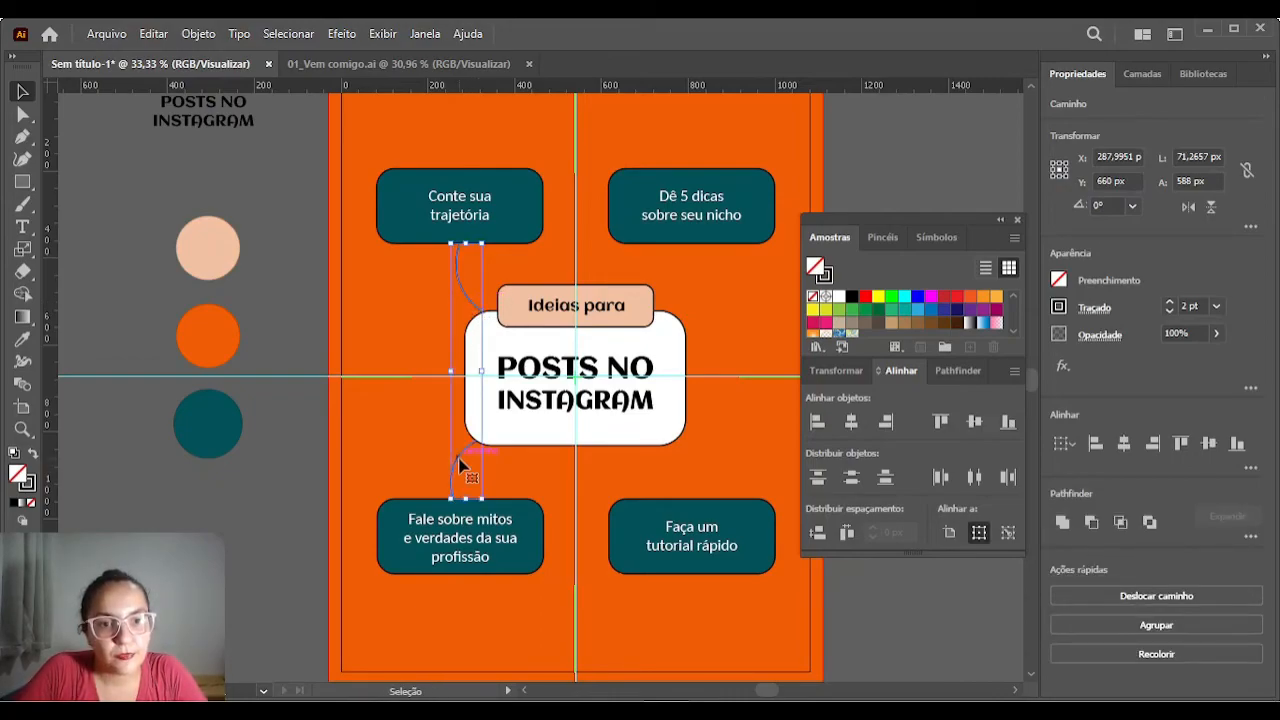
left_click_drag(459, 463, 487, 462)
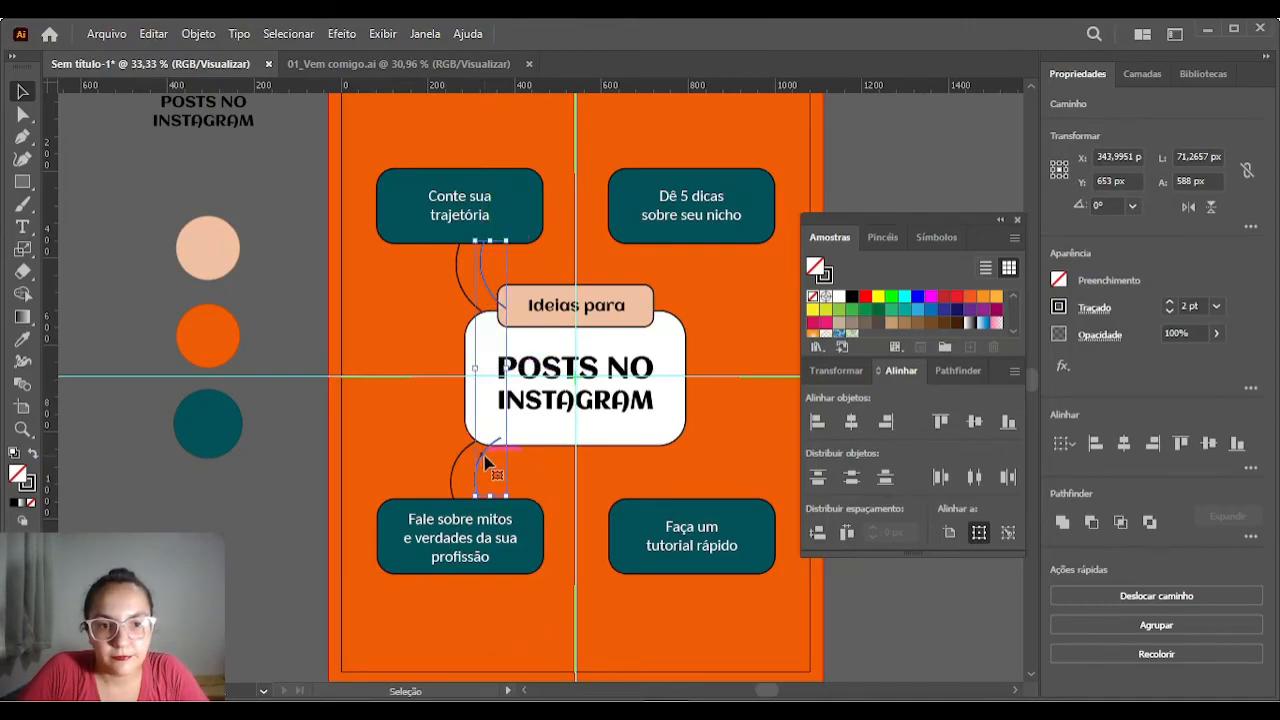
Reflect the copied connectors across the vertical axis and place them at X 793, Y 660 px, joining the white rectangle to the right-hand boxes.
right_click(487, 460)
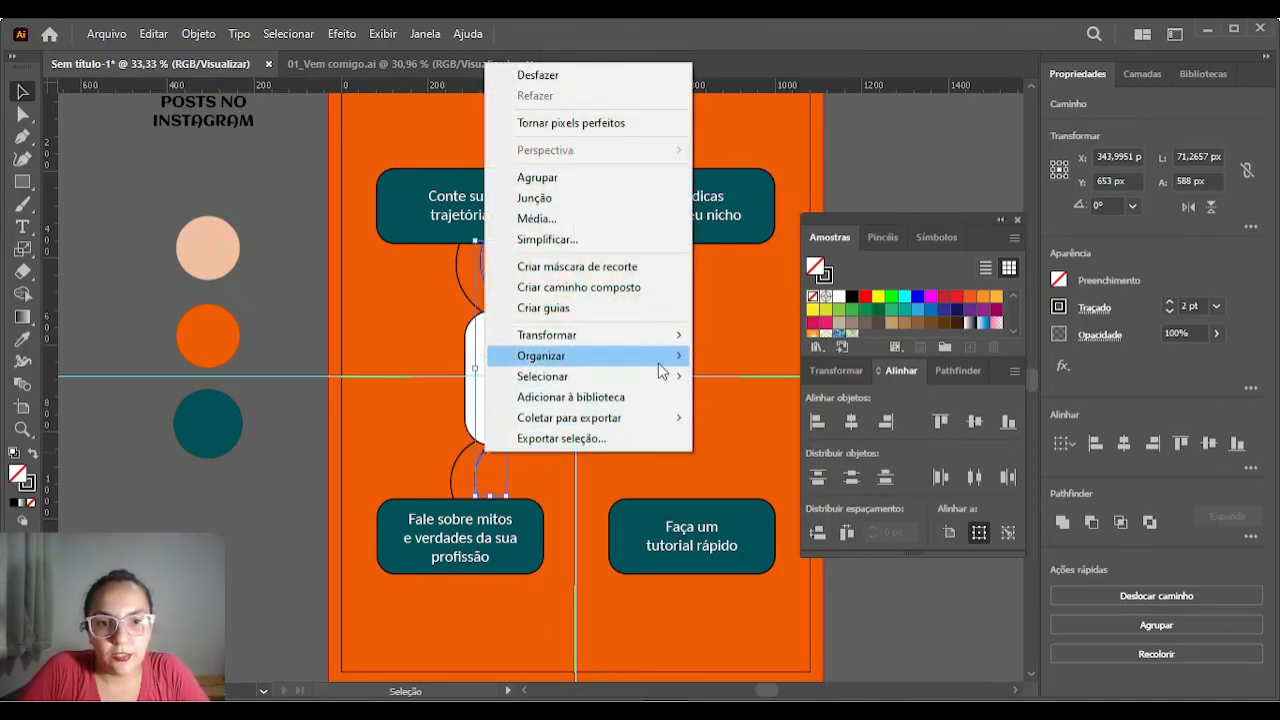
mouse_move(662, 343)
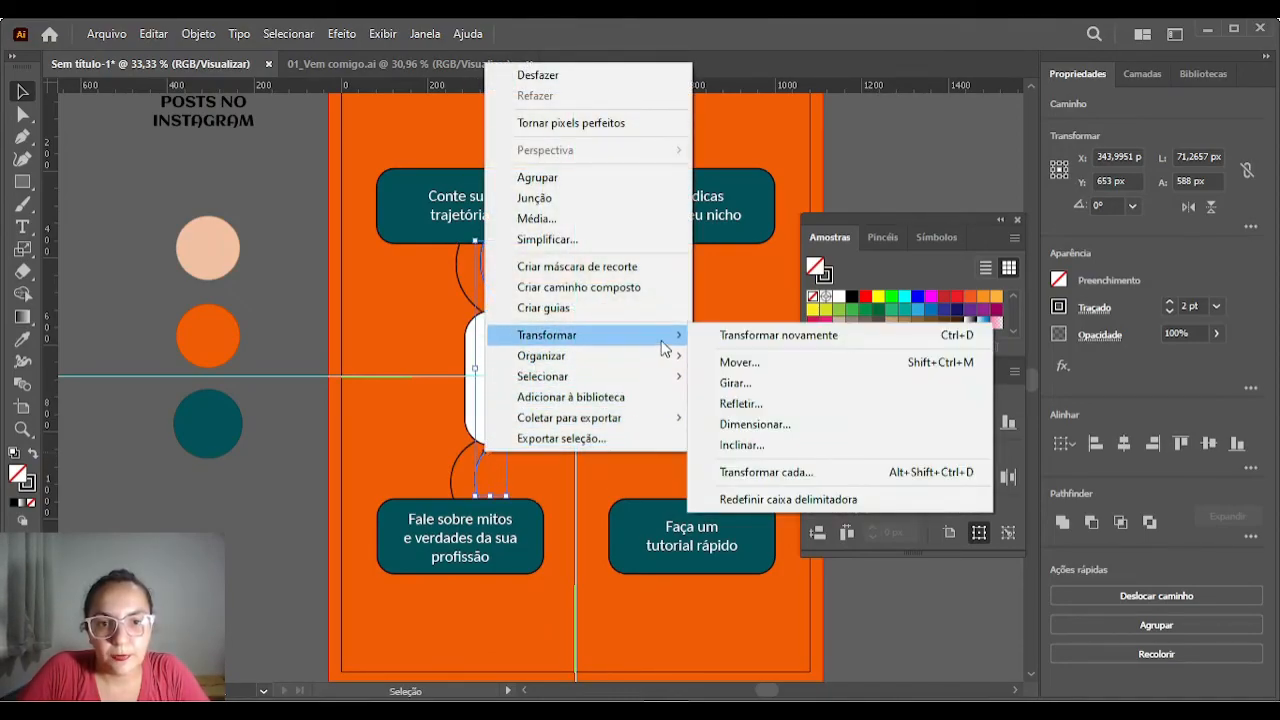
left_click(775, 403)
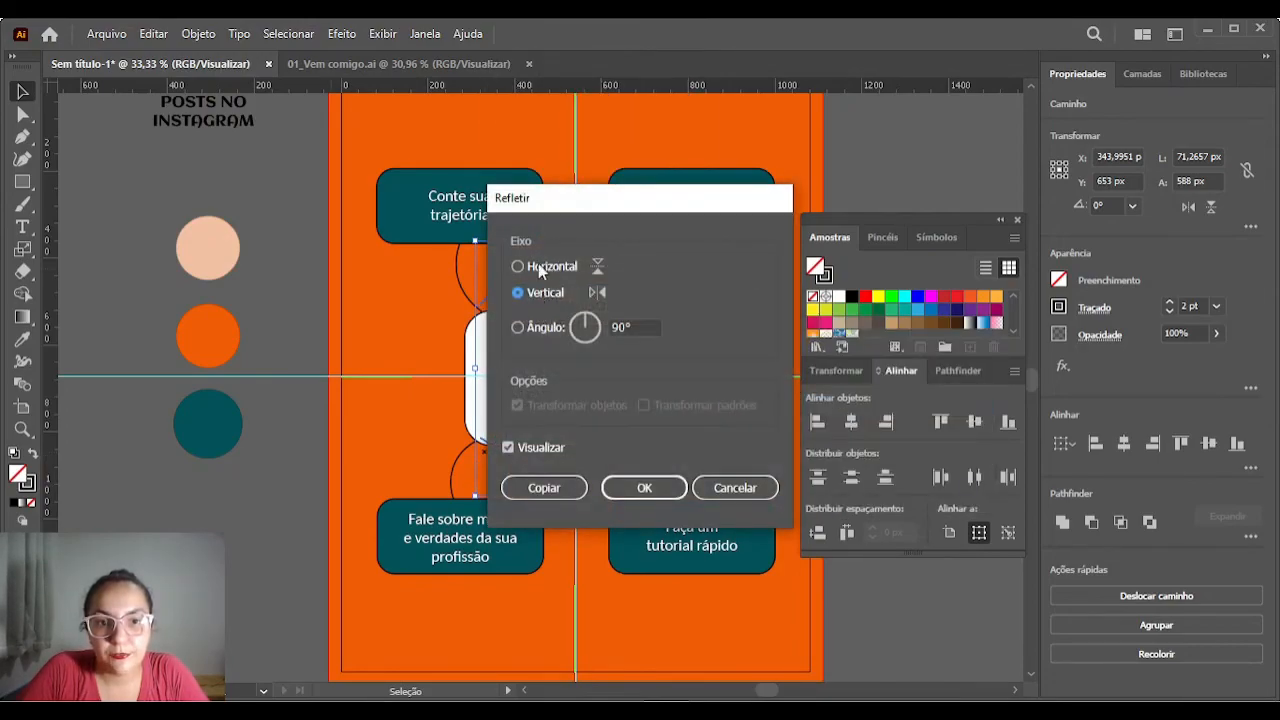
left_click(642, 488)
left_click_drag(487, 302, 680, 306)
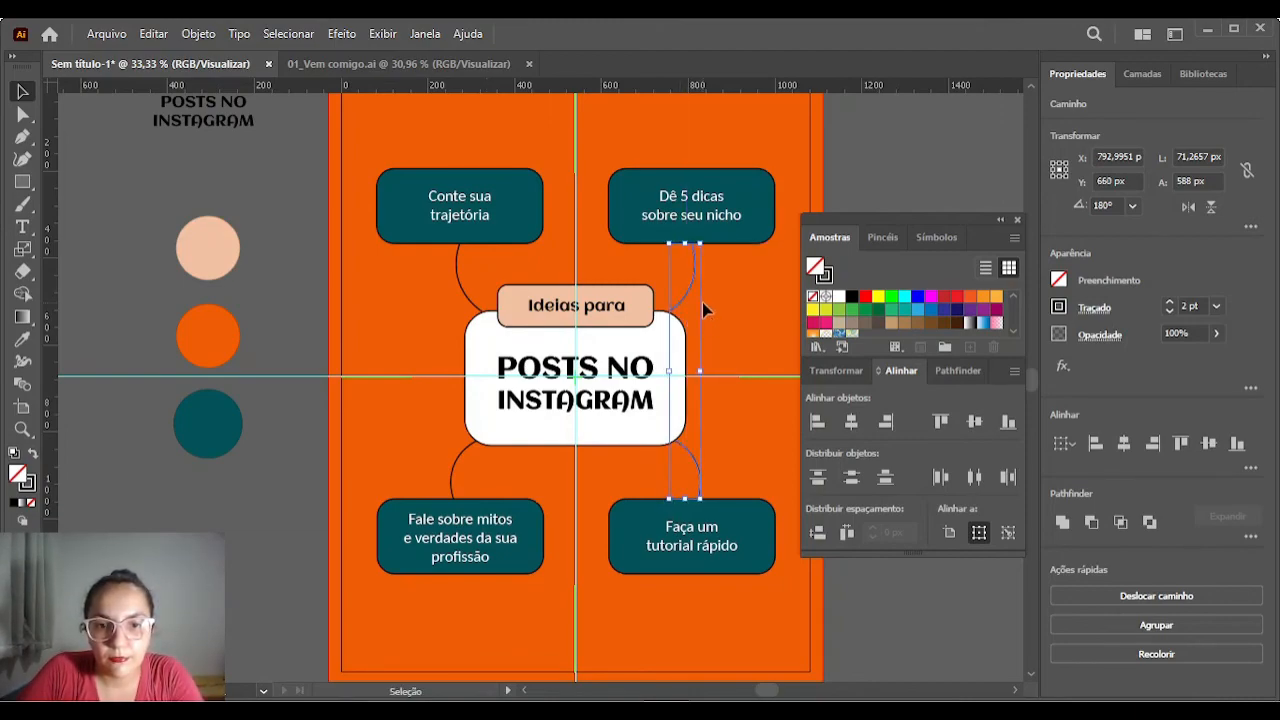
left_click(297, 277)
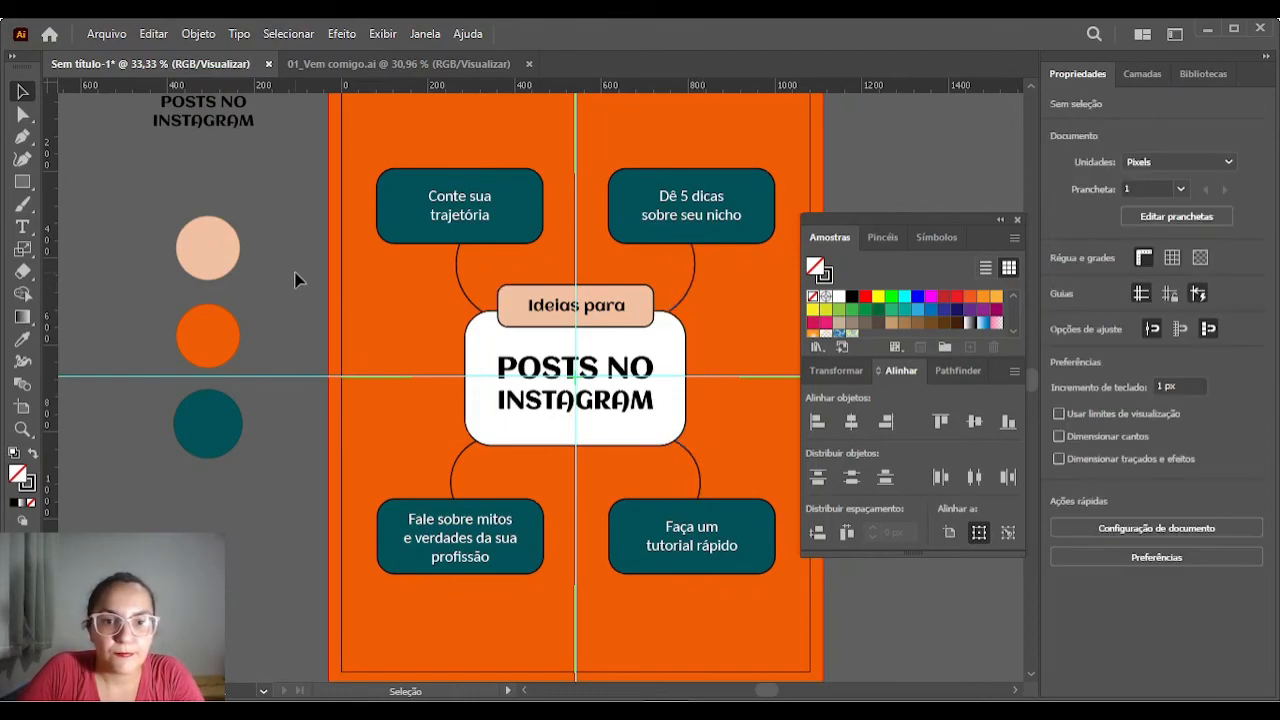
Move the floating swatches and alignment panels clear of the artboard.
left_click_drag(897, 218, 986, 218)
scroll(356, 540, "up", 1)
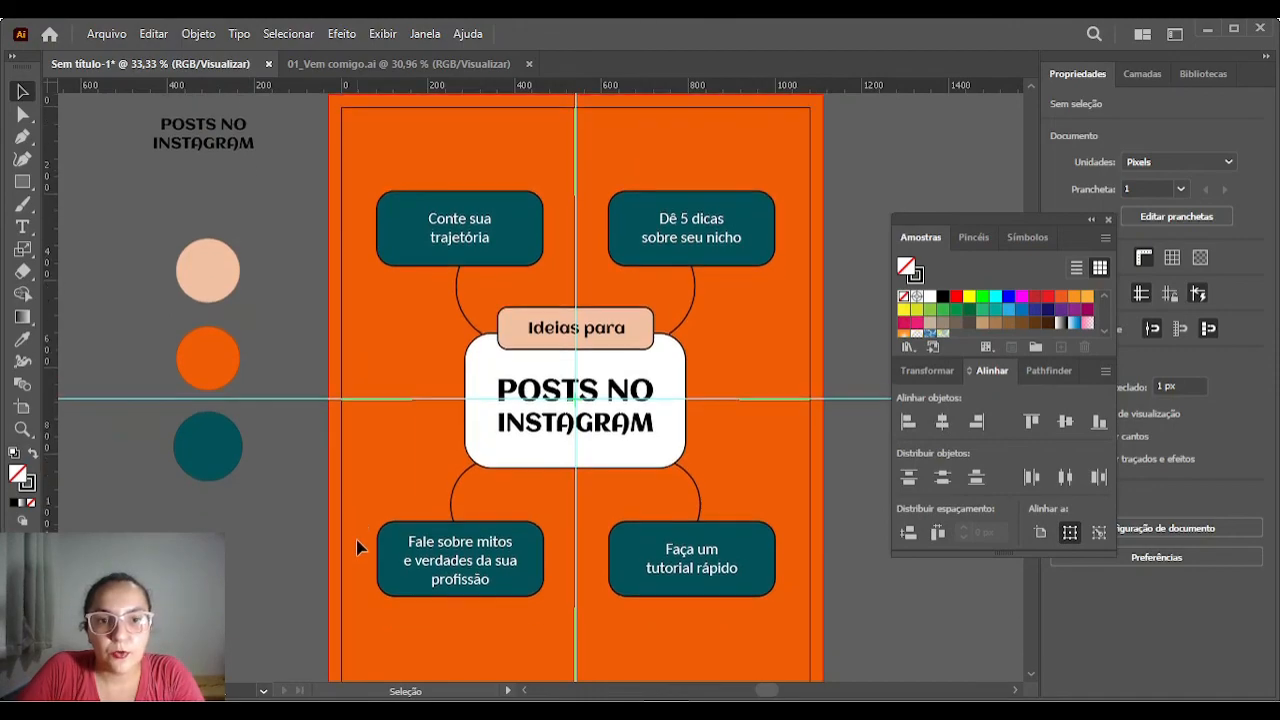
scroll(356, 540, "down", 1)
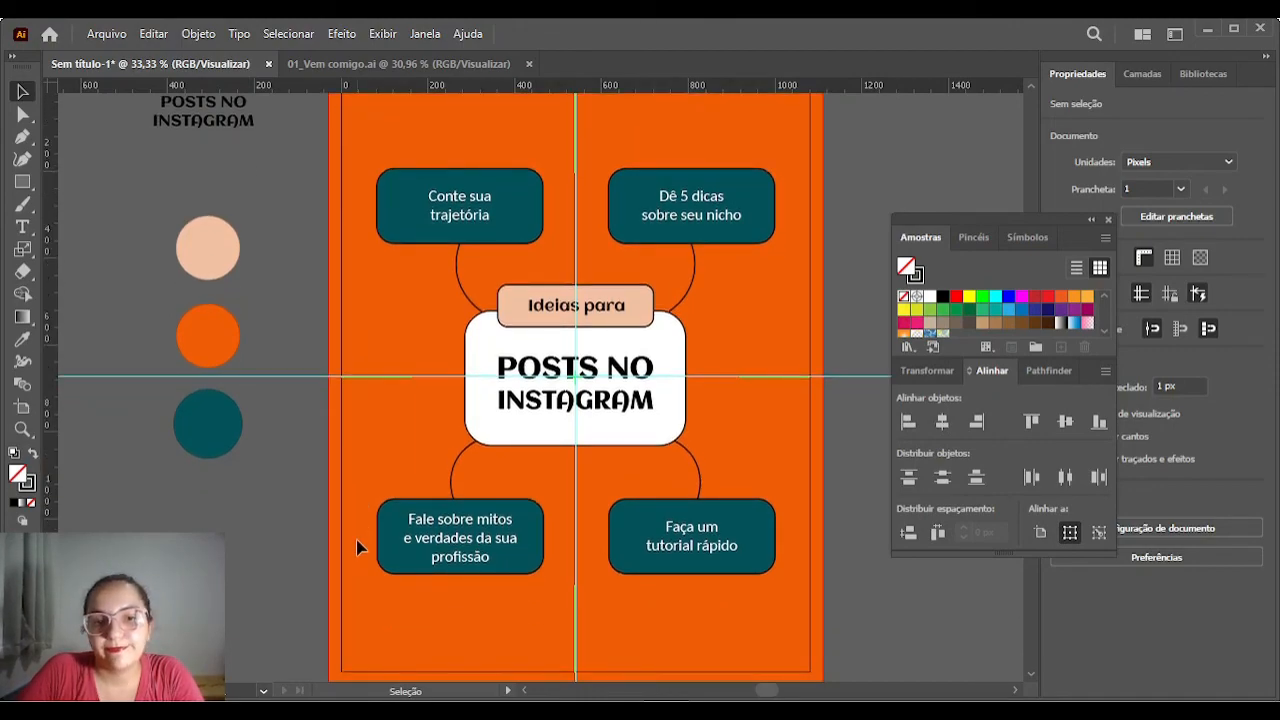